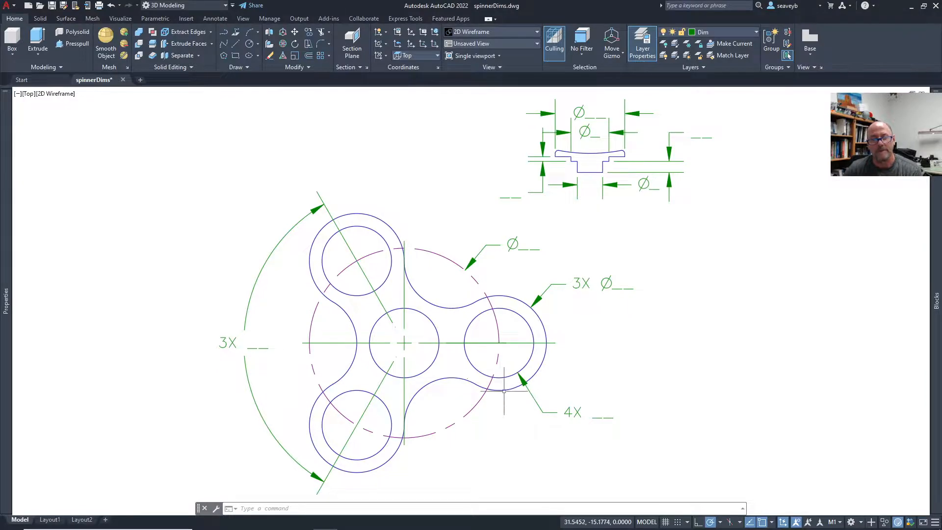
# Step: Quit AutoCAD without saving the changes to spinnerDims.dwg and switch to Blender
pyautogui.click(935, 6)
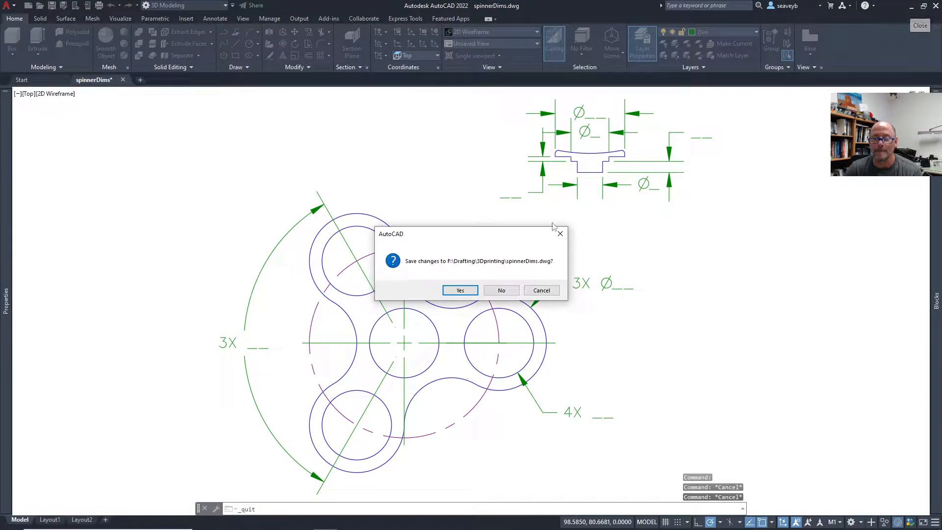
pyautogui.click(501, 290)
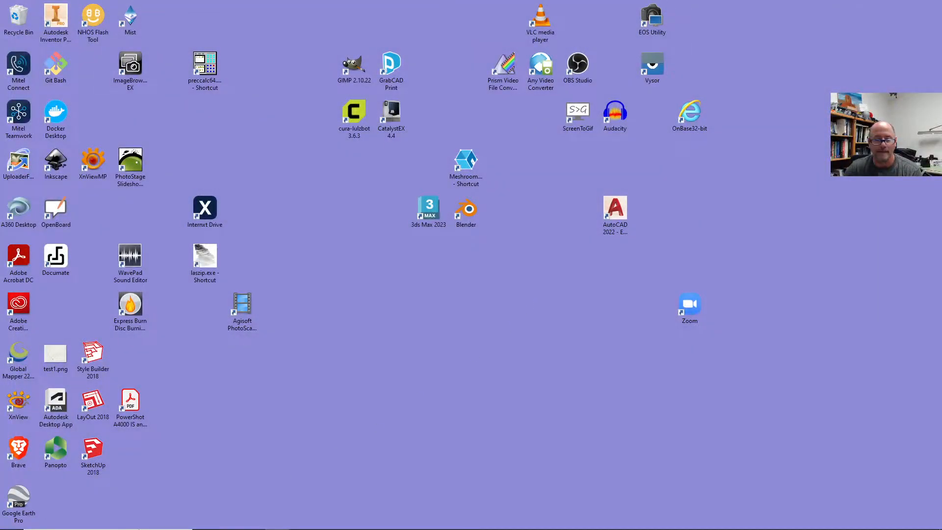
pyautogui.moveTo(181, 525)
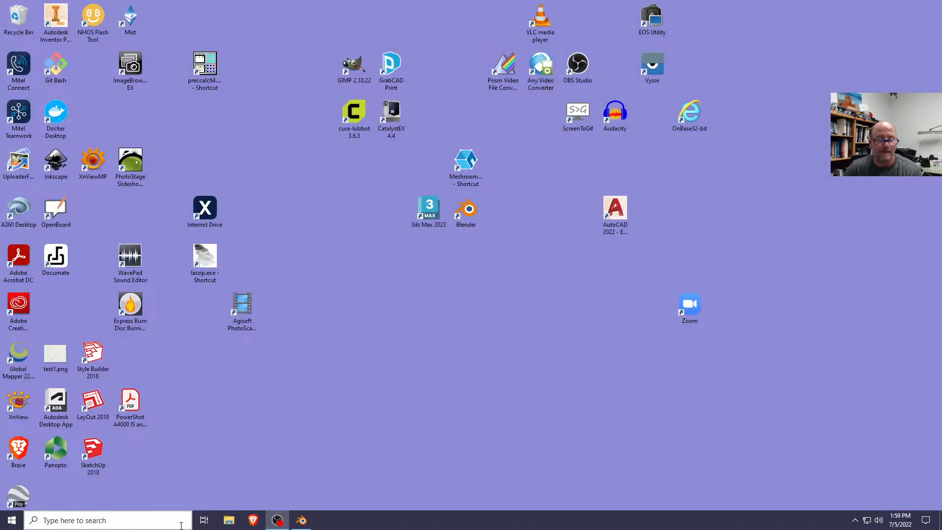
pyautogui.click(301, 524)
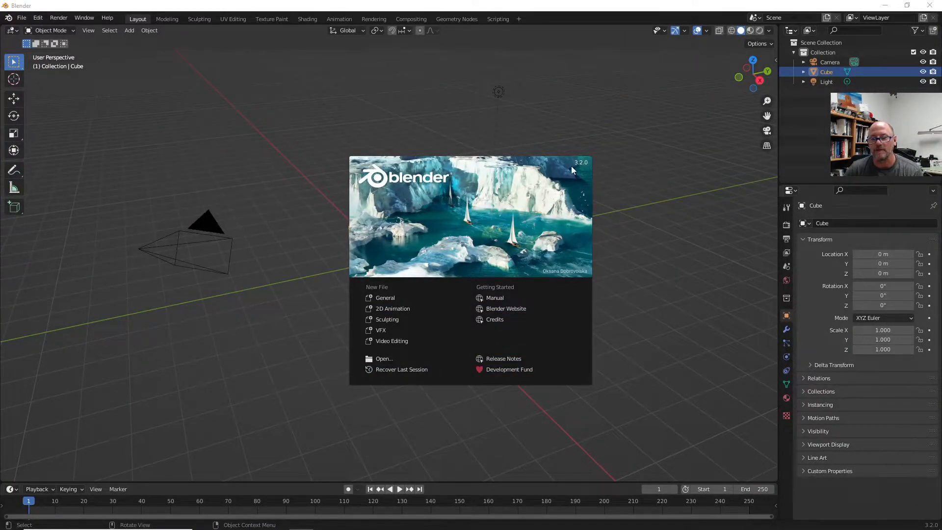
# Step: Start a new General file and delete all of its default objects
pyautogui.click(387, 299)
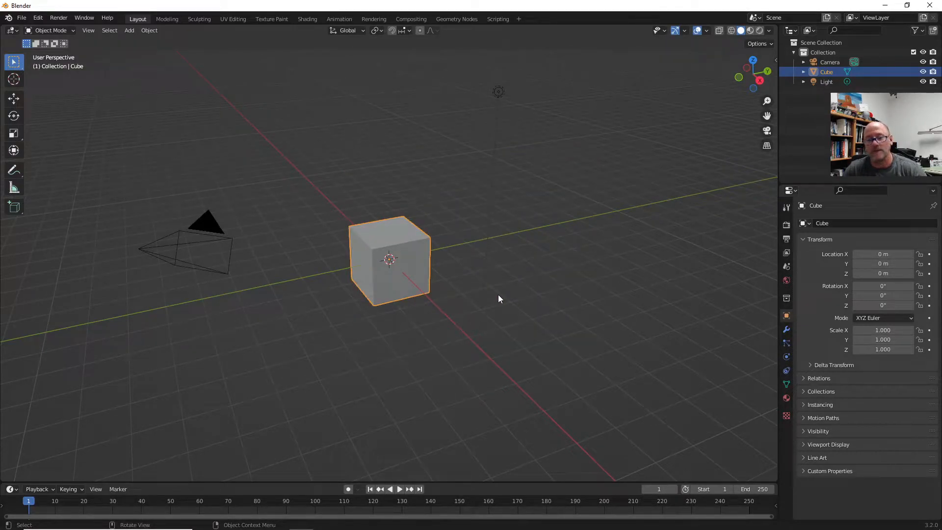
pyautogui.press('a')
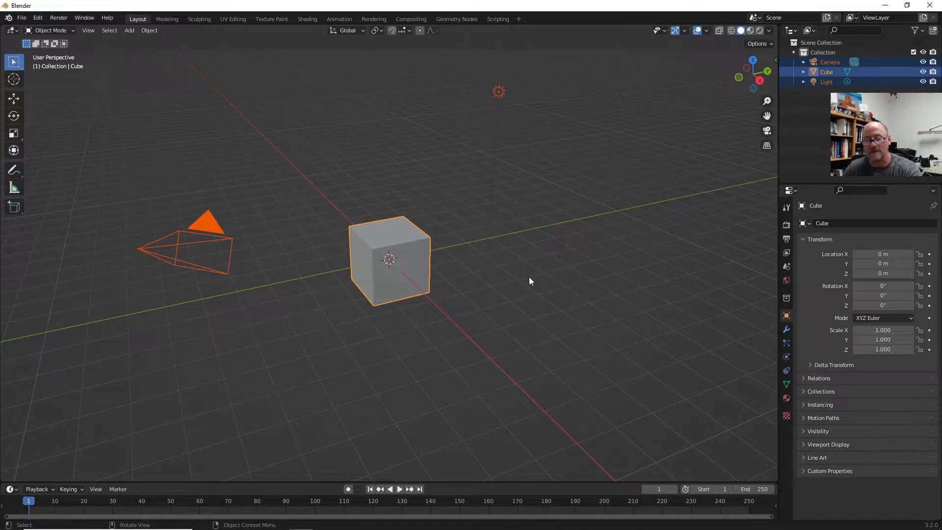
pyautogui.press('Delete')
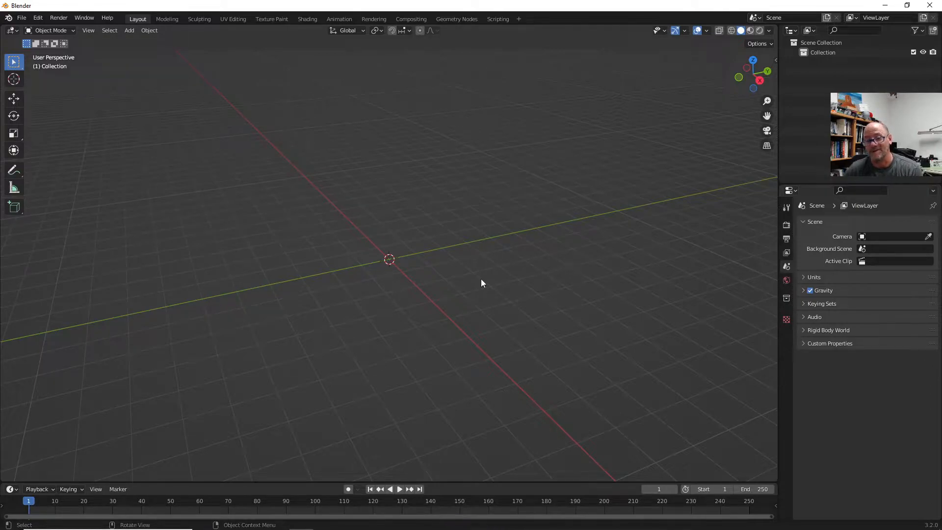
# Step: Set the scene's unit scale to 0.001 and its length unit to millimeters
pyautogui.click(803, 277)
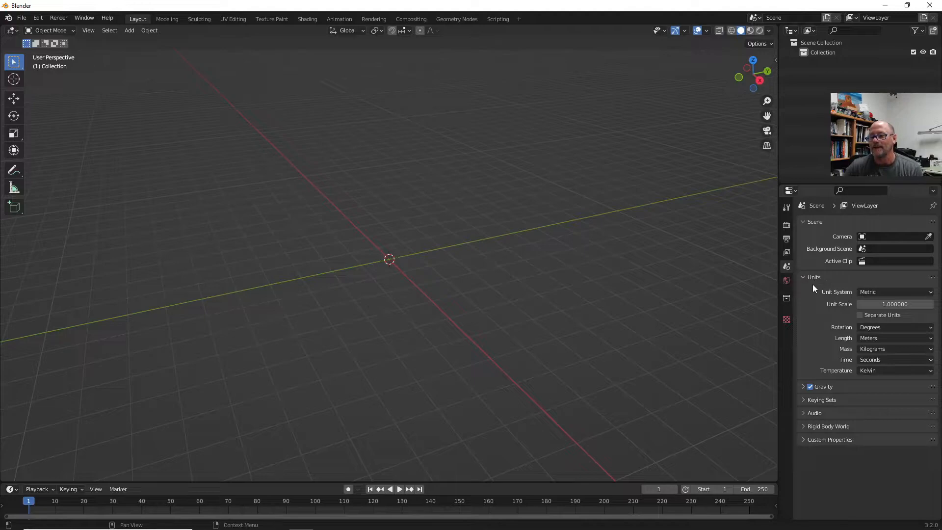
pyautogui.click(888, 304)
pyautogui.press('BackSpace')
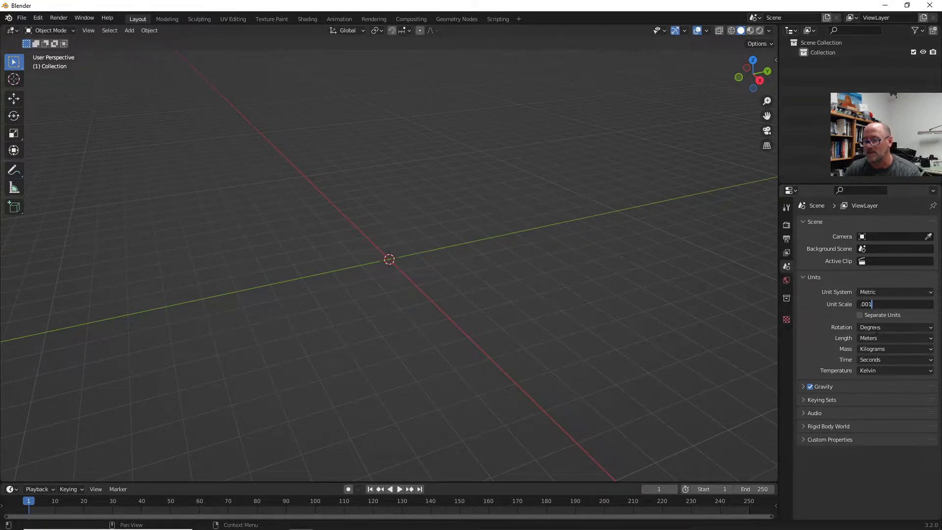
pyautogui.press('Return')
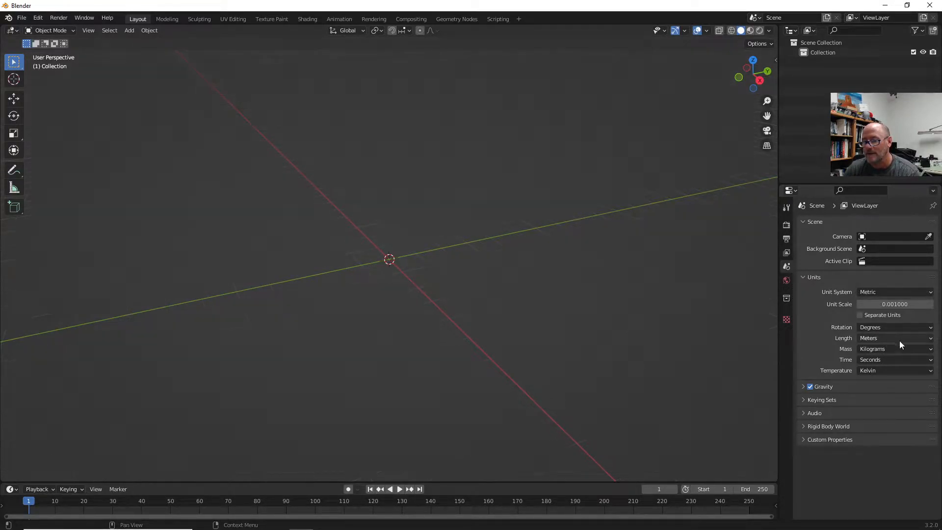
pyautogui.click(891, 338)
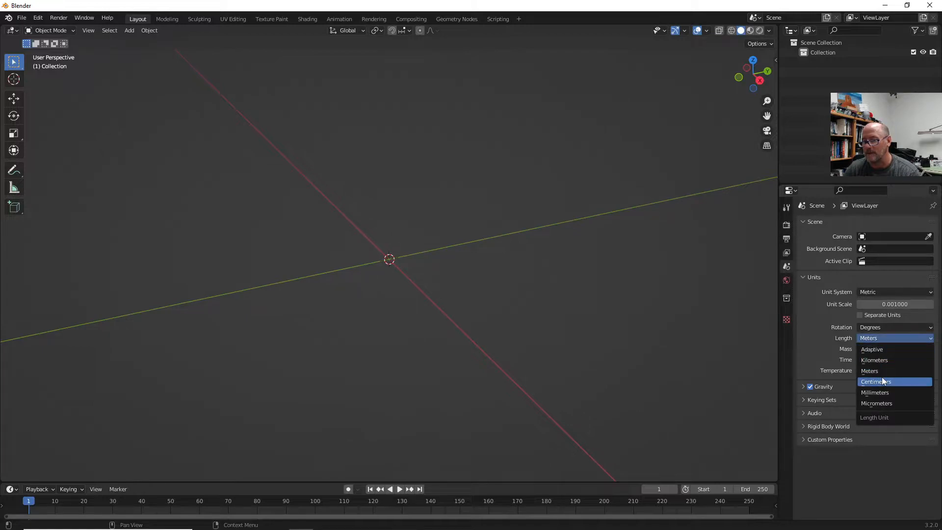
pyautogui.click(886, 393)
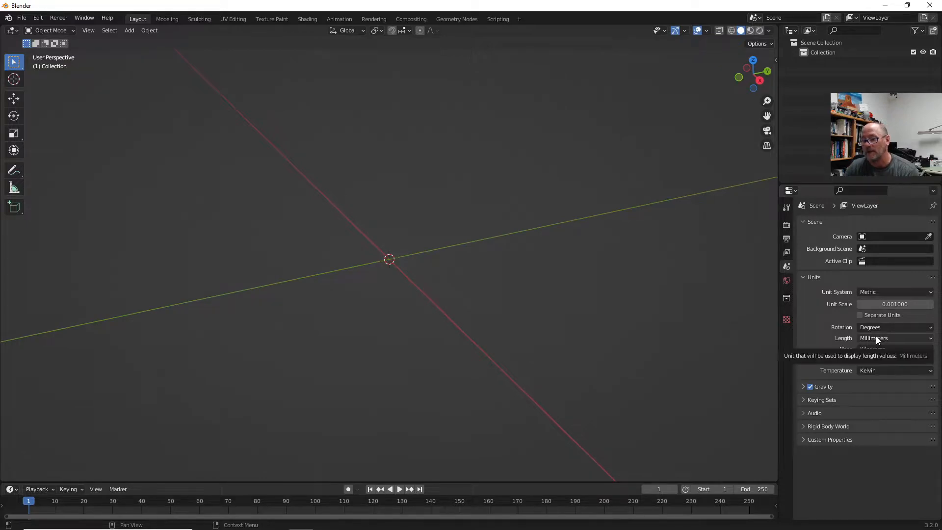
# Step: Set the viewport overlay's grid scale to 0.001
pyautogui.click(707, 31)
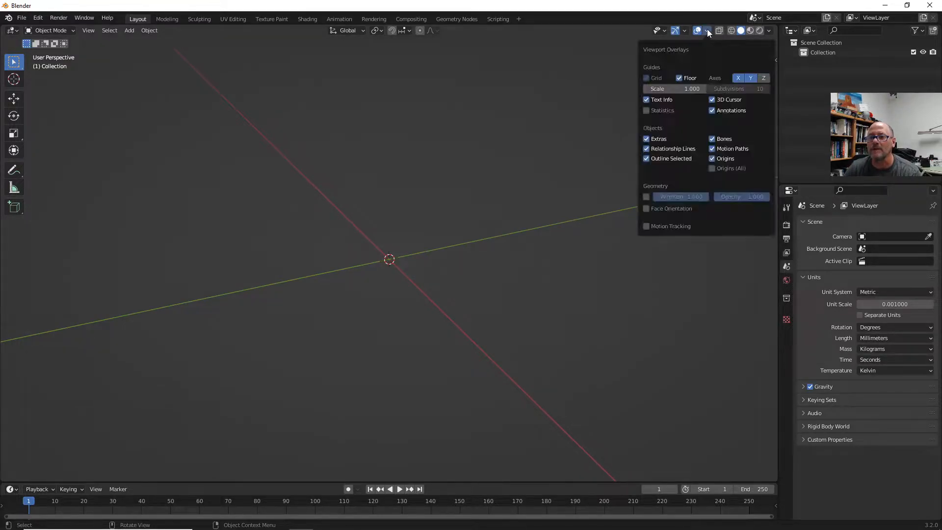
pyautogui.click(671, 90)
pyautogui.write('.001')
pyautogui.press('Return')
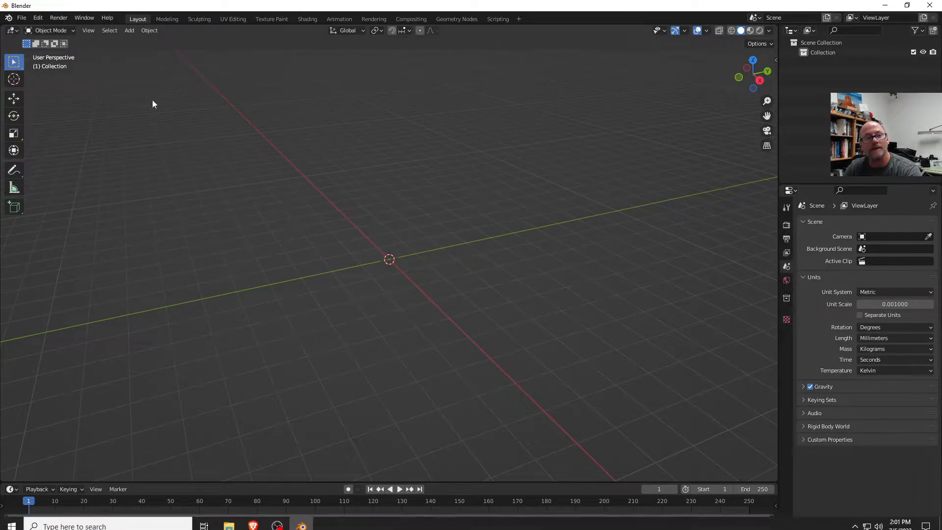
# Step: Review the Navigation and Input settings in the preferences and close them
pyautogui.click(43, 19)
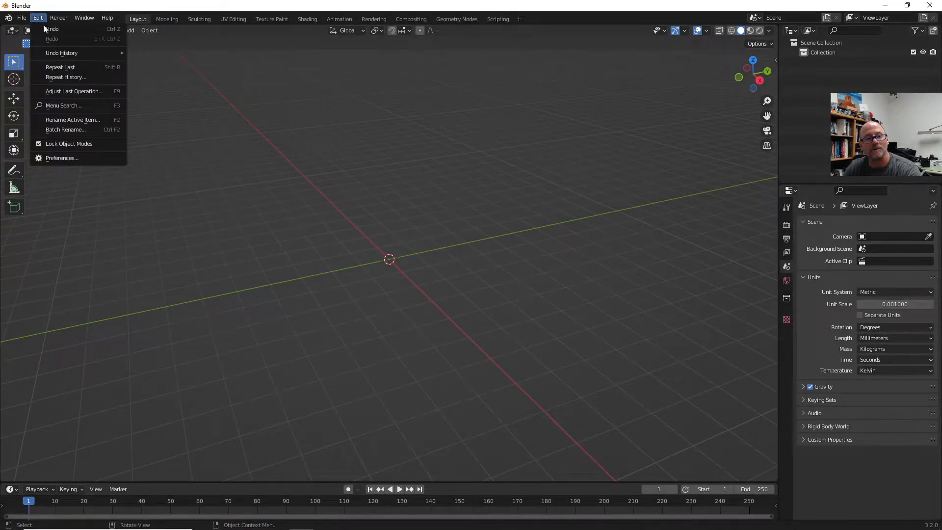
pyautogui.click(67, 157)
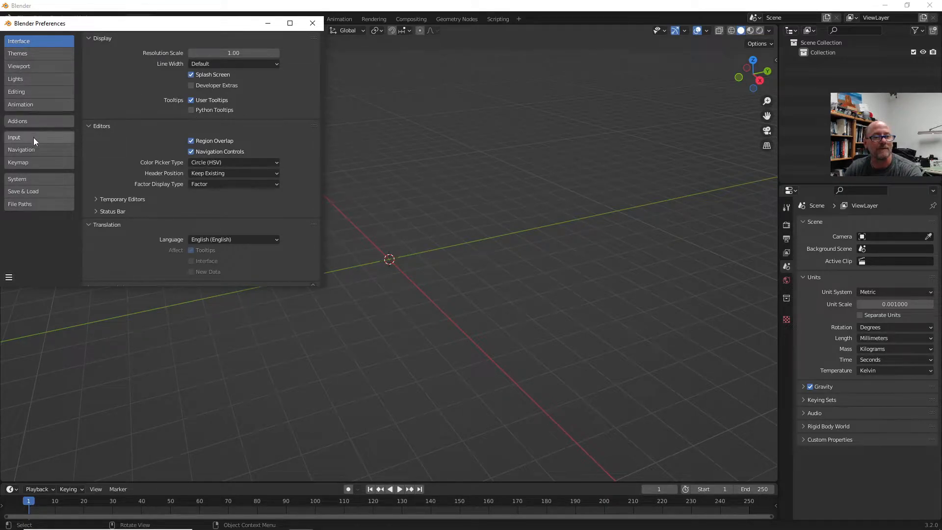
pyautogui.click(31, 152)
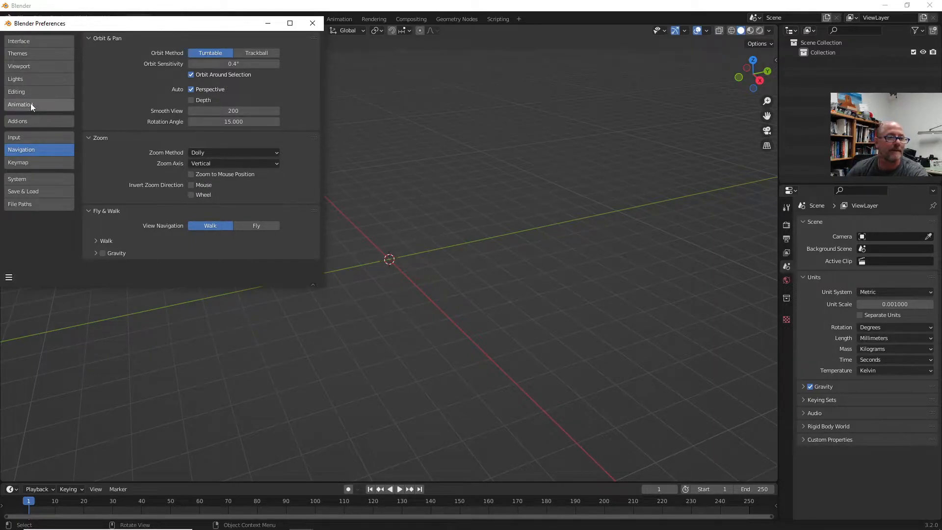
pyautogui.click(37, 137)
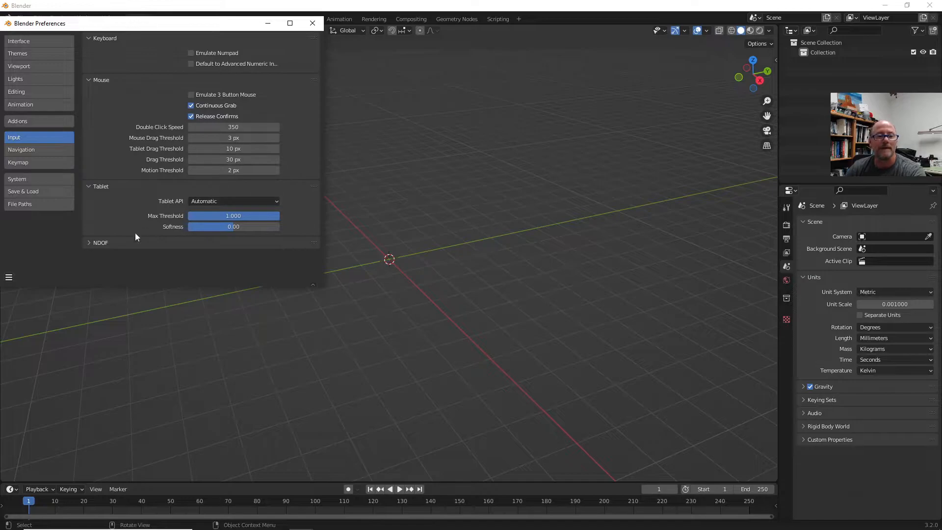
pyautogui.click(312, 24)
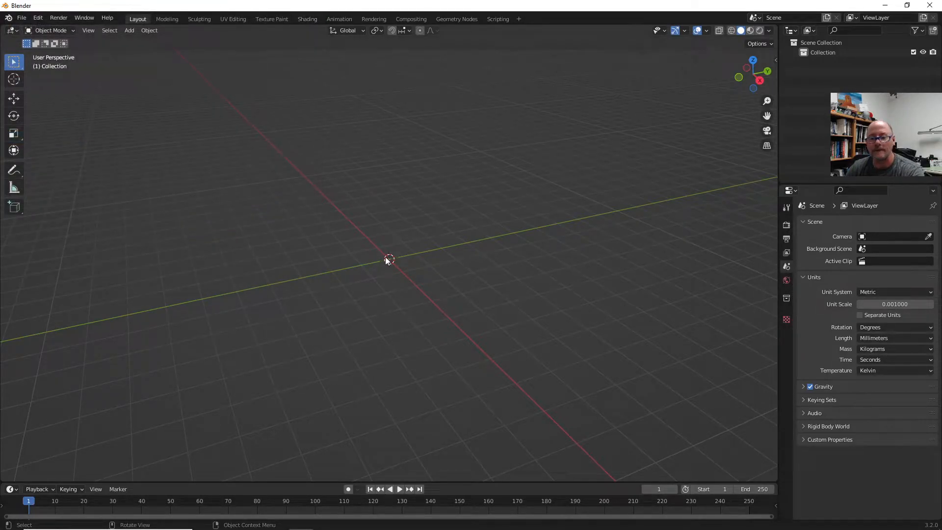
# Step: Examine the grid around the origin in top orthographic view, down to the millimeter level
pyautogui.press('KP_7')
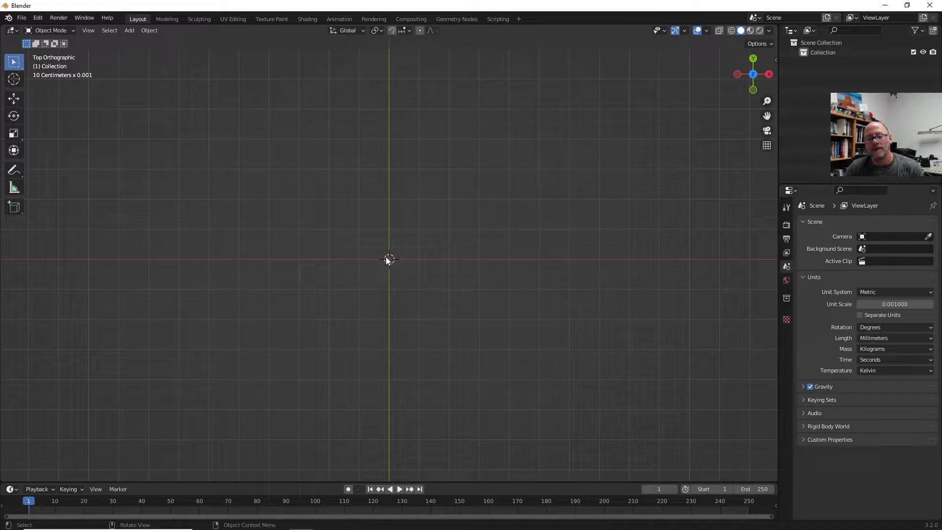
pyautogui.scroll(5, 390, 260)
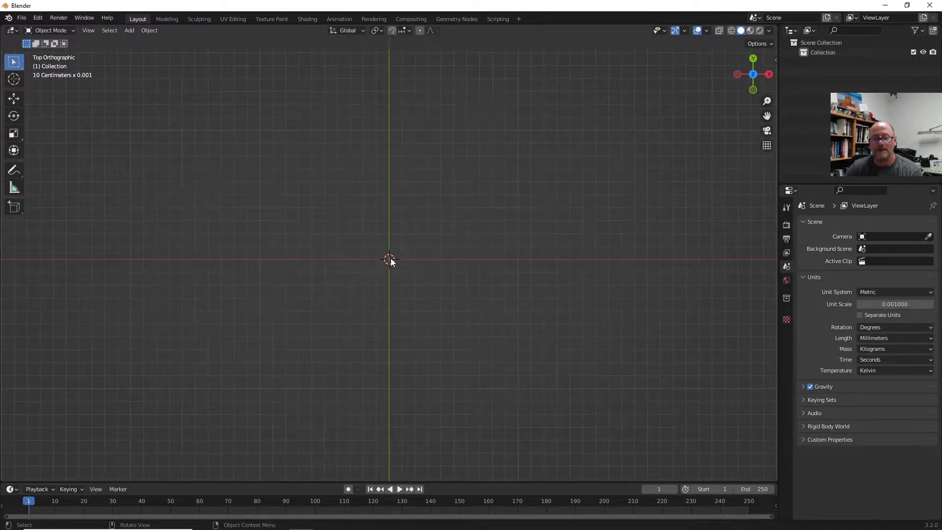
pyautogui.scroll(2, 390, 260)
pyautogui.scroll(3, 391, 260)
pyautogui.scroll(5, 391, 261)
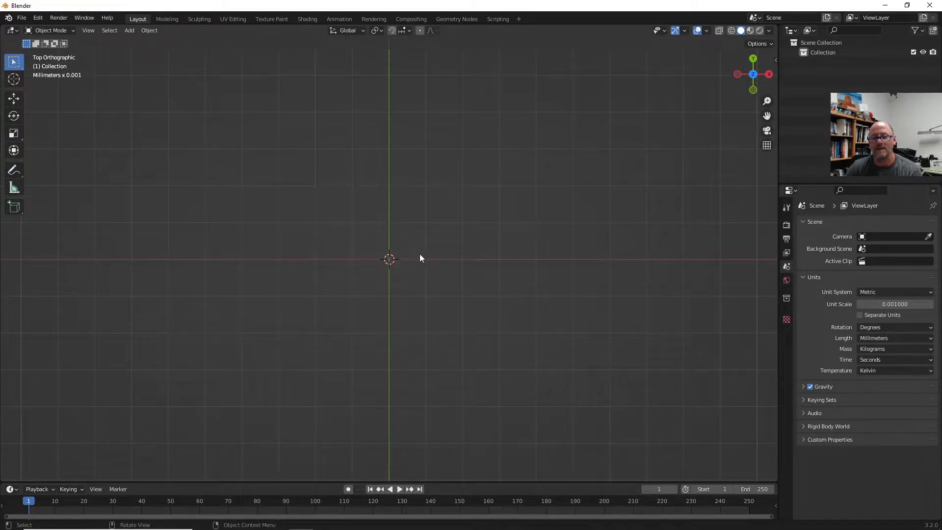
pyautogui.scroll(-2, 444, 266)
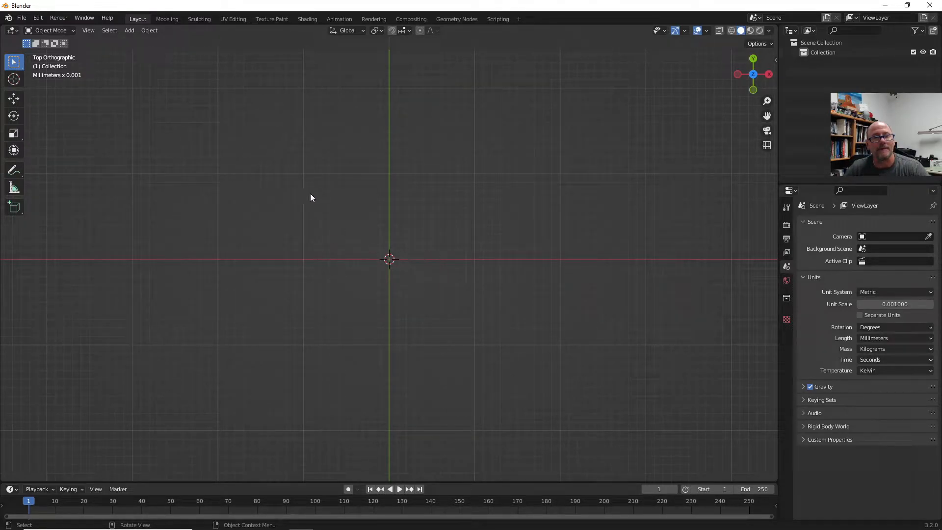
pyautogui.click(152, 32)
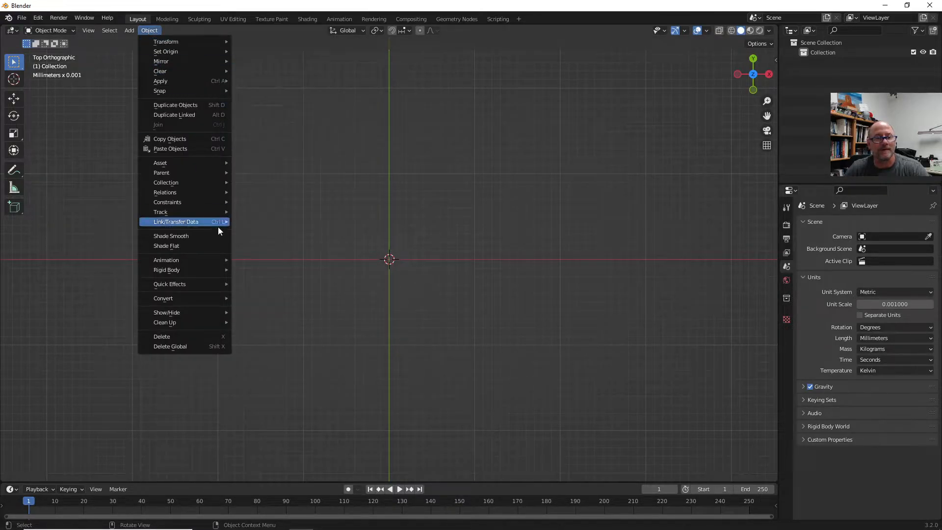
pyautogui.moveTo(127, 31)
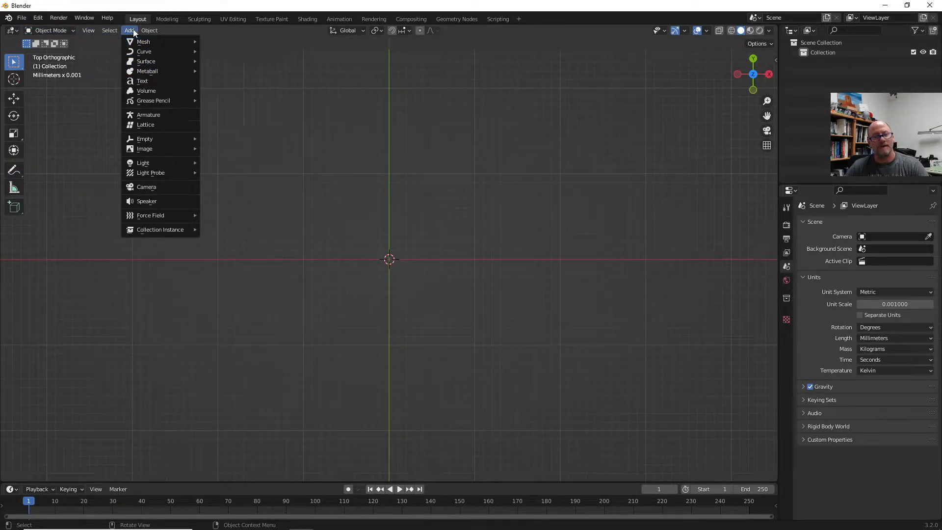
pyautogui.hotkey('shift', 'a')
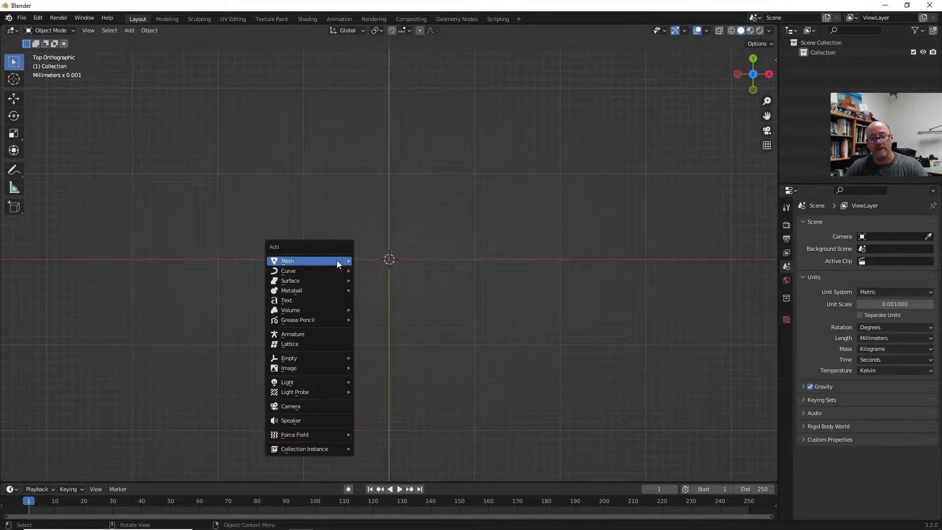
pyautogui.moveTo(336, 260)
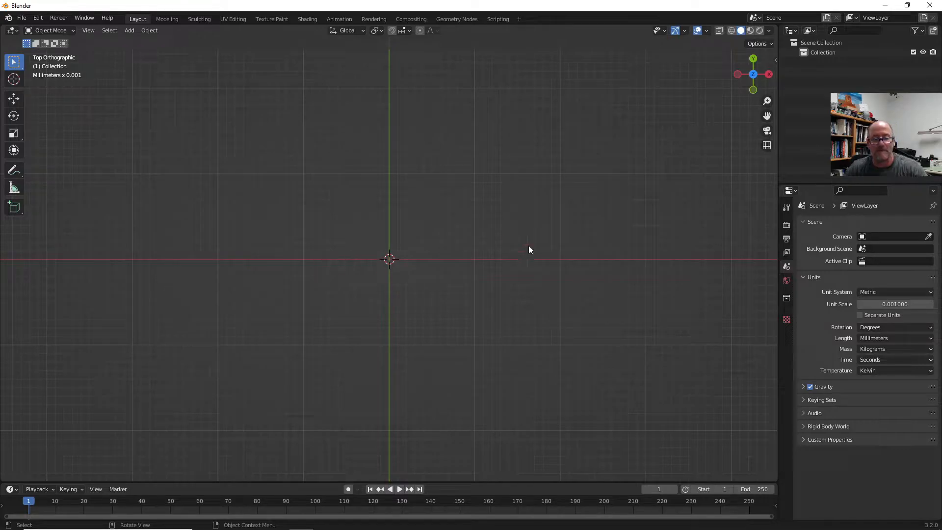
pyautogui.hotkey('shift', 'a')
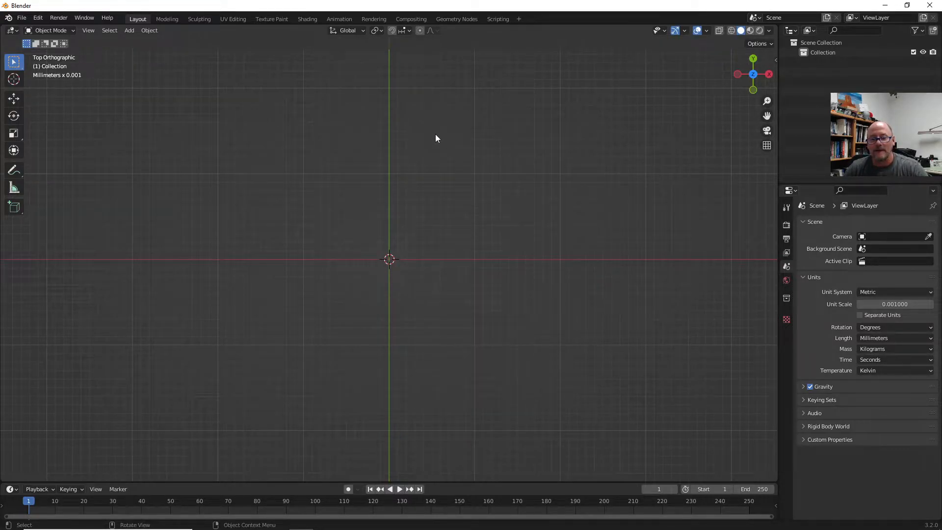
# Step: Add a Bezier circle curve at the world origin
pyautogui.hotkey('shift', 'a')
pyautogui.moveTo(433, 191)
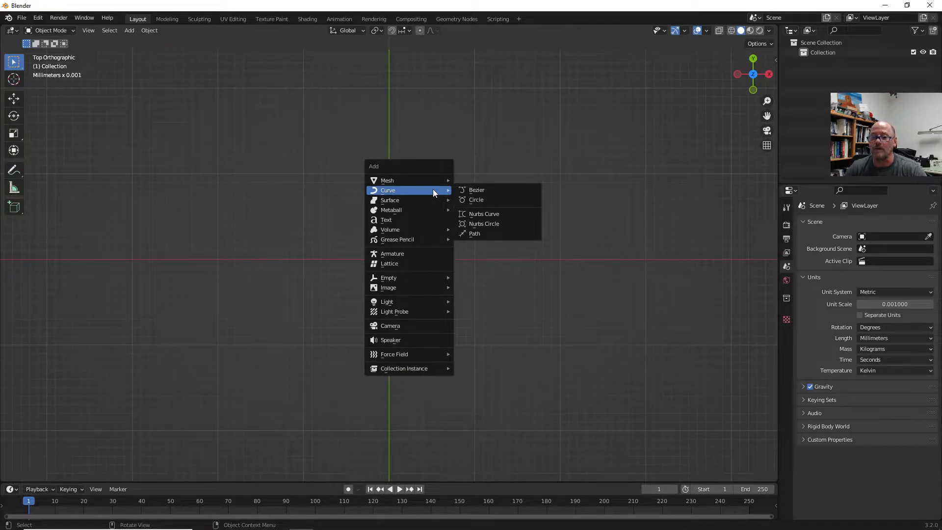
pyautogui.click(481, 199)
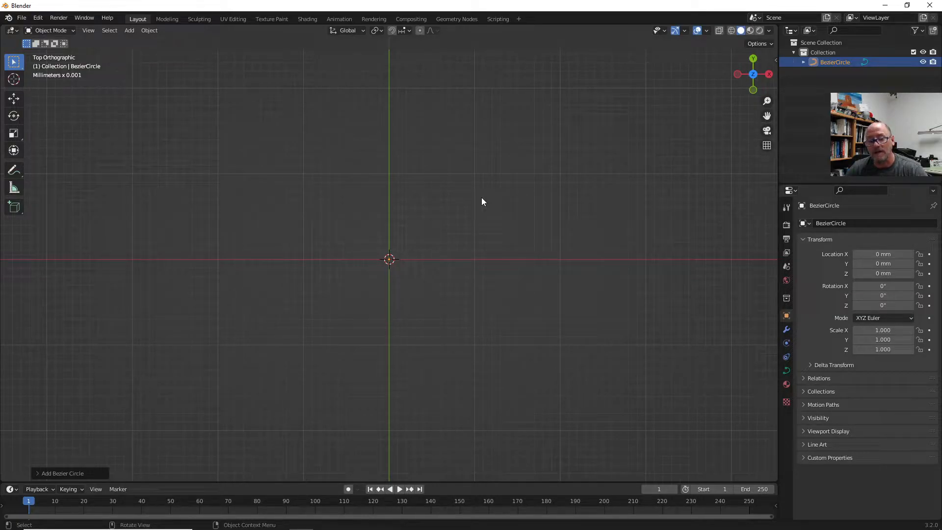
# Step: Set the new Bezier circle's radius to 15 mm, working in top orthographic view
pyautogui.press('KP_1')
pyautogui.press('KP_5')
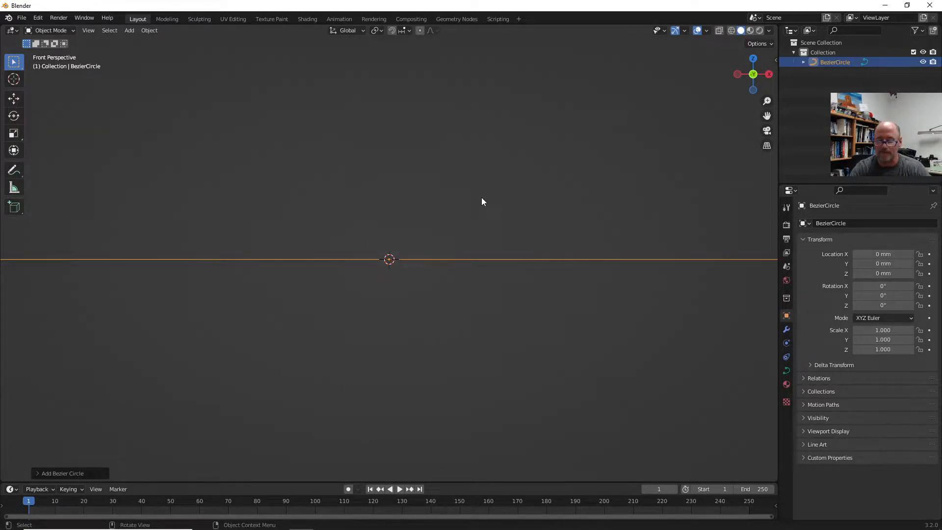
pyautogui.press('KP_7')
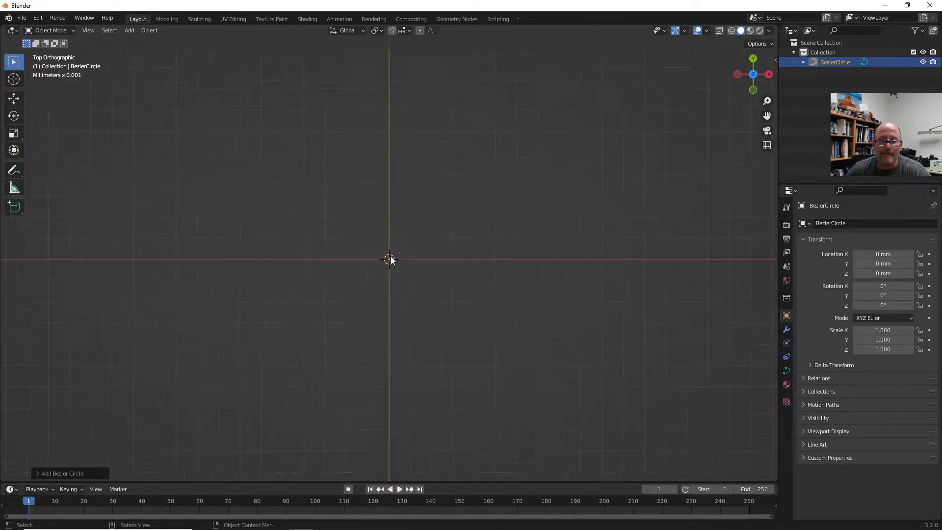
pyautogui.scroll(-3, 389, 259)
pyautogui.scroll(-4, 388, 260)
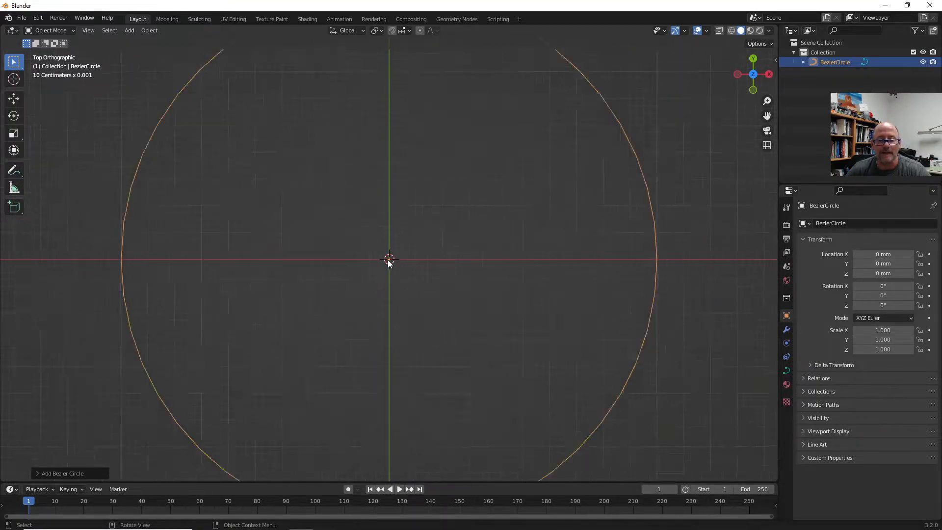
pyautogui.scroll(3, 389, 260)
pyautogui.scroll(-1, 389, 260)
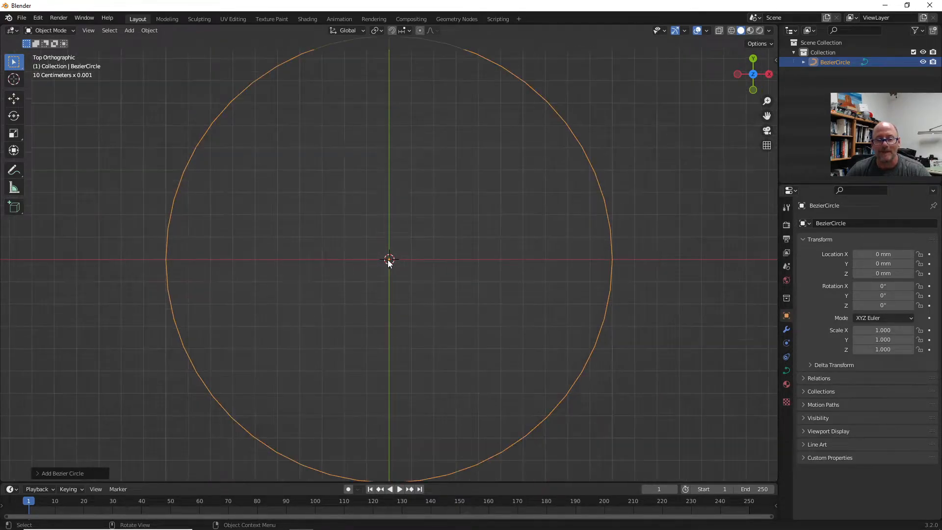
pyautogui.click(39, 473)
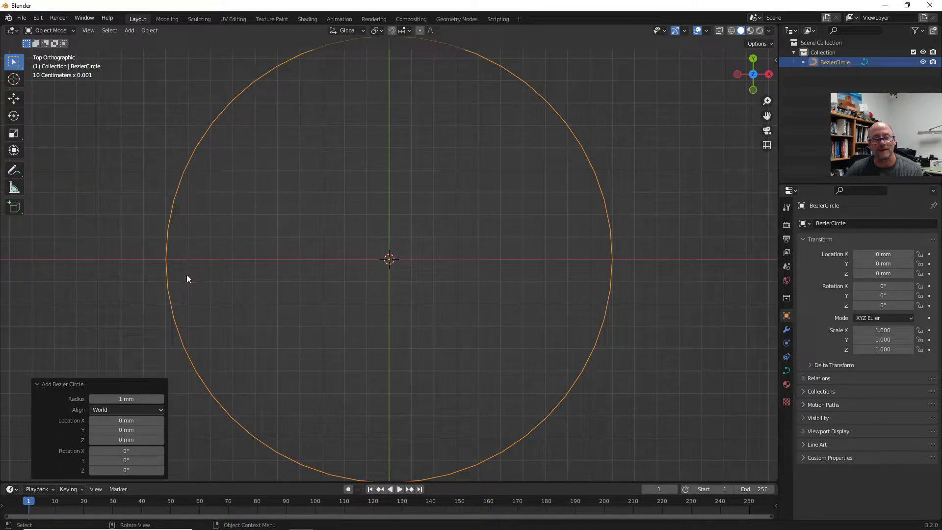
pyautogui.click(121, 399)
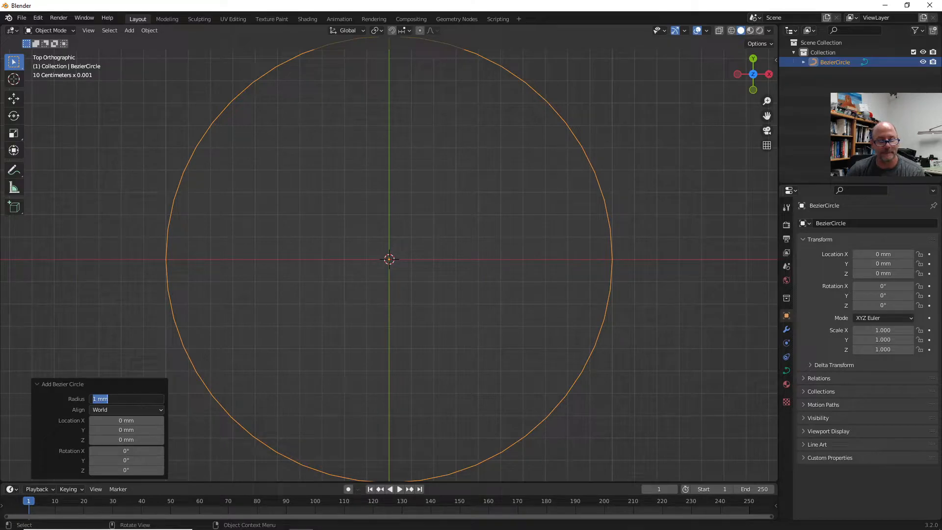
pyautogui.write('15')
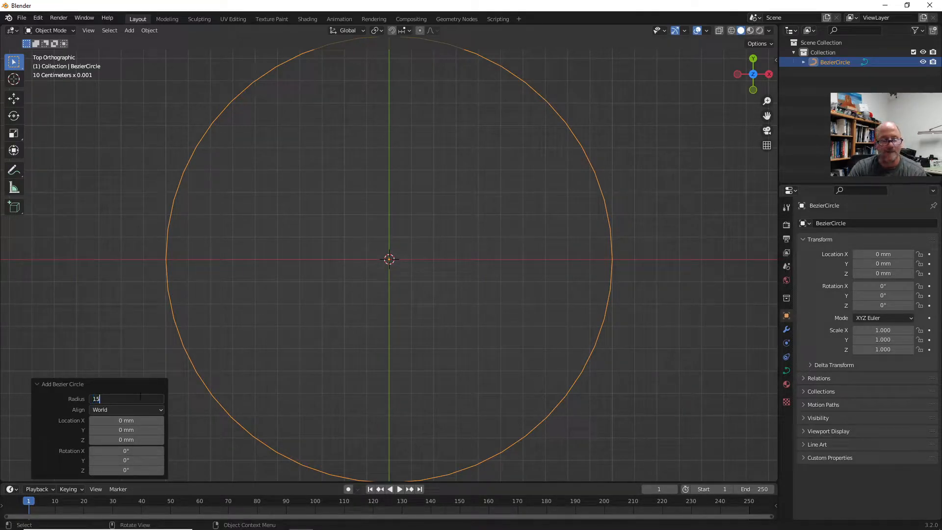
pyautogui.press('Return')
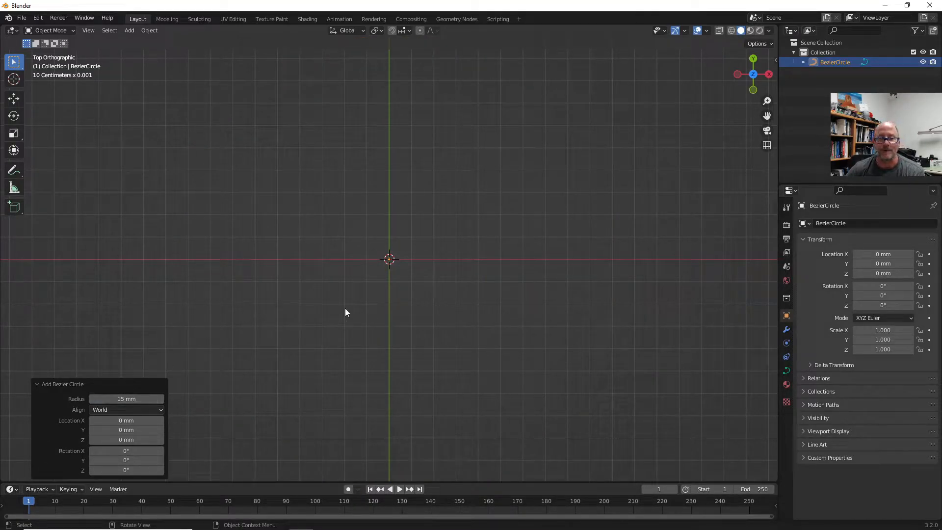
# Step: Set the viewport overlay's grid scale to 1 so that it suits the millimeter unit scale
pyautogui.scroll(-2, 390, 263)
pyautogui.scroll(-5, 390, 269)
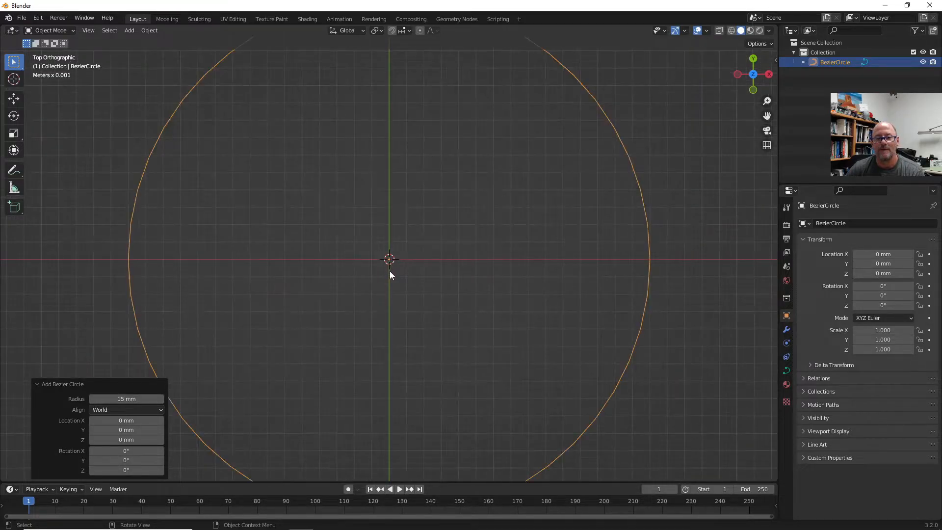
pyautogui.click(705, 30)
pyautogui.click(677, 89)
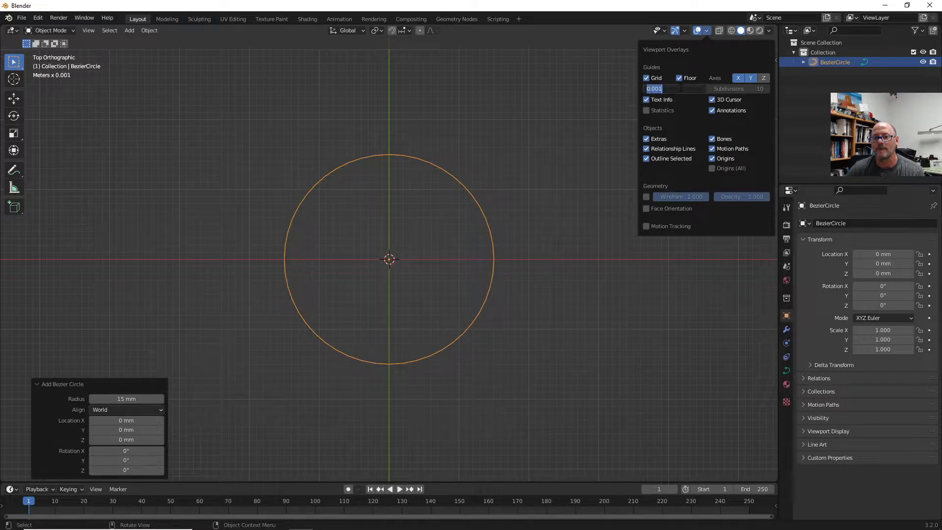
pyautogui.write('1')
pyautogui.press('Return')
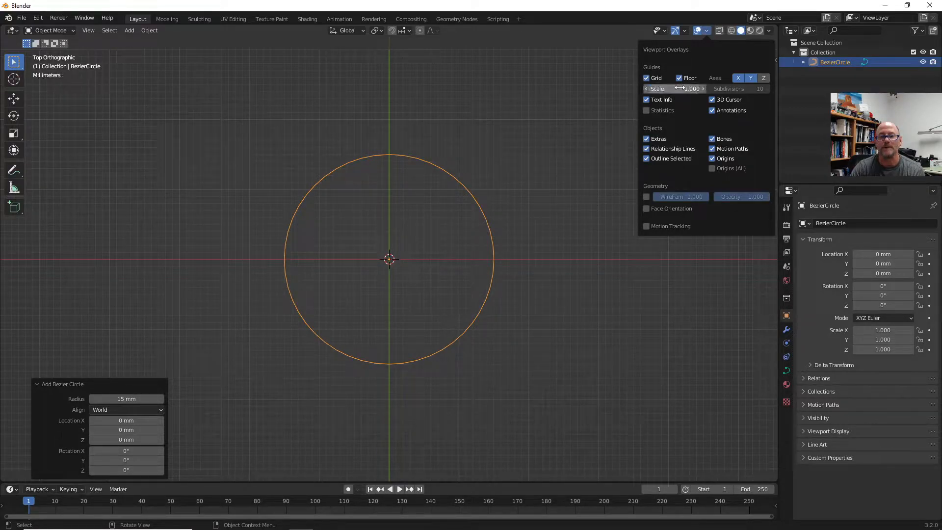
pyautogui.scroll(8, 393, 276)
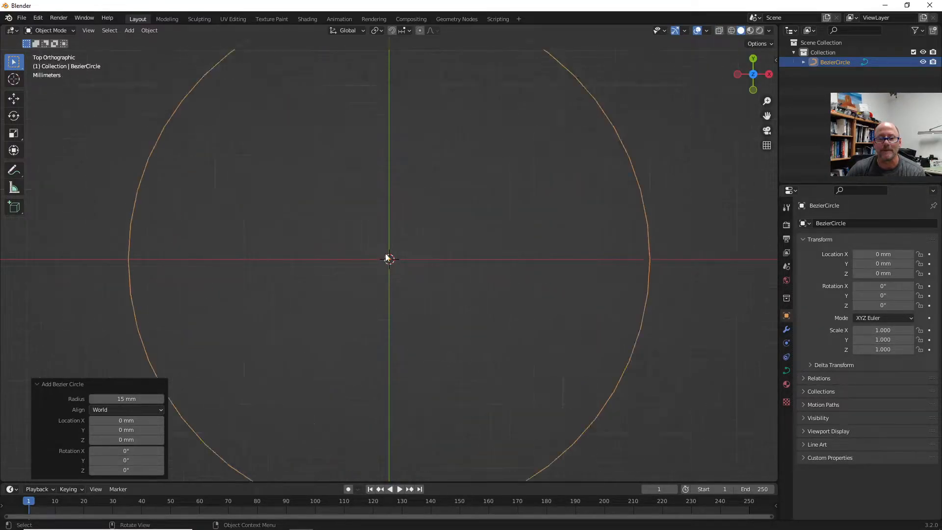
pyautogui.scroll(-5, 383, 273)
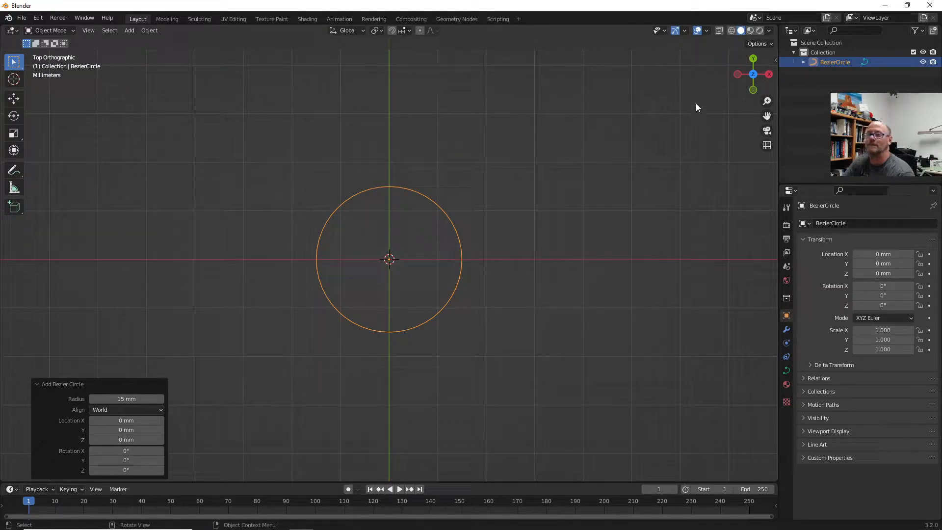
# Step: Check the overlay's grid scale and the scene's unit settings
pyautogui.click(706, 31)
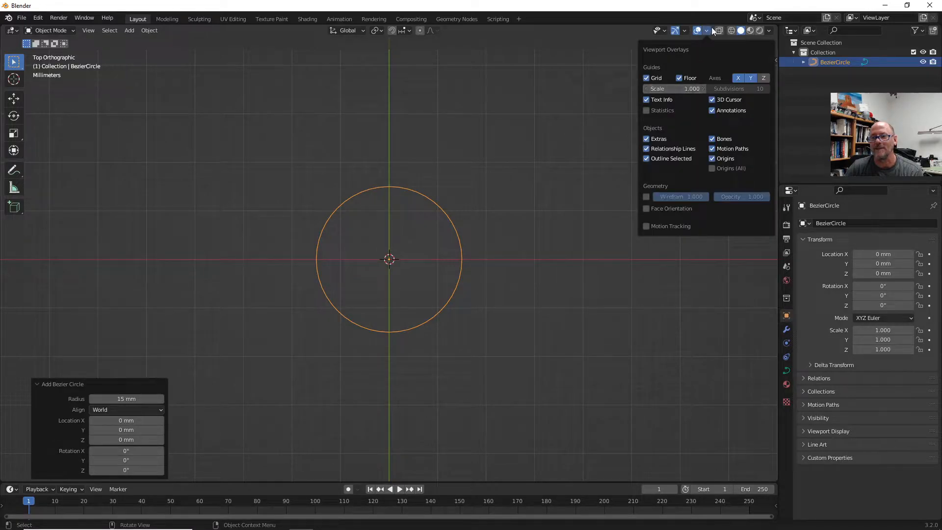
pyautogui.click(706, 31)
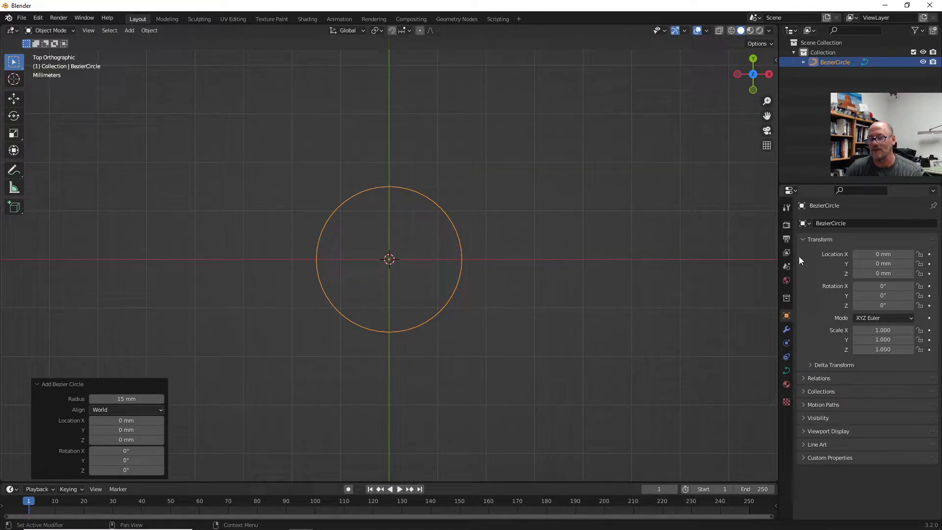
pyautogui.click(786, 268)
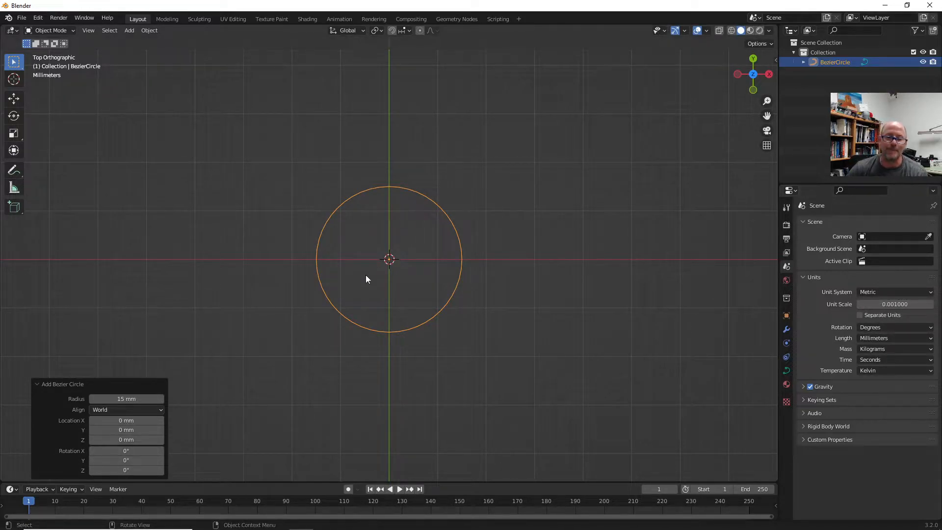
# Step: Set the Bezier circle's X location to 30 mm in its creation settings
pyautogui.moveTo(126, 420); pyautogui.dragTo(510, 430)
pyautogui.click(129, 421)
pyautogui.write('30')
pyautogui.press('Return')
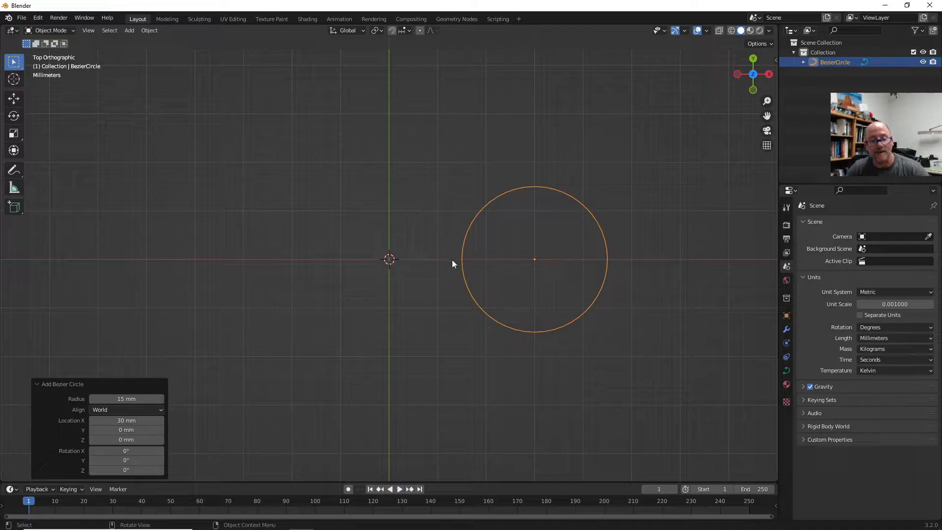
# Step: Enter Edit Mode on the circle, activate the Move tool and select all of its control points
pyautogui.press('Tab')
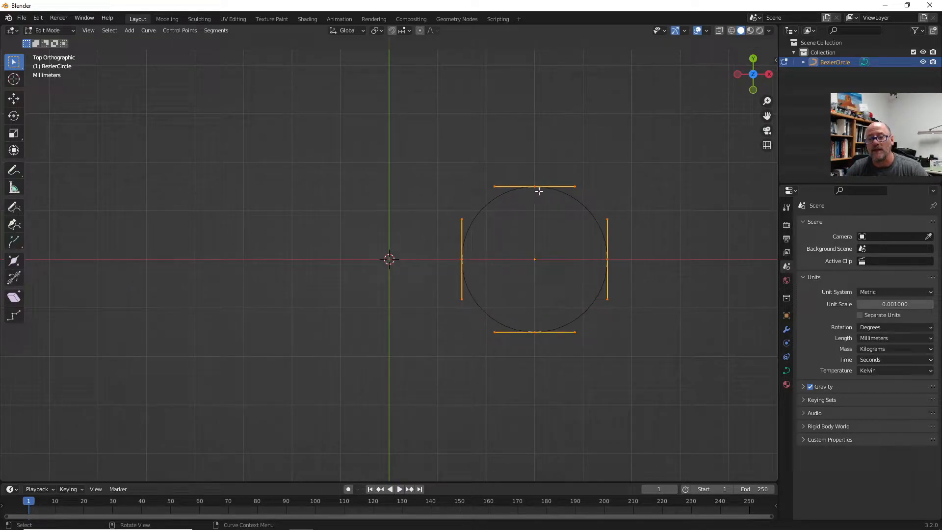
pyautogui.moveTo(574, 186); pyautogui.dragTo(562, 153)
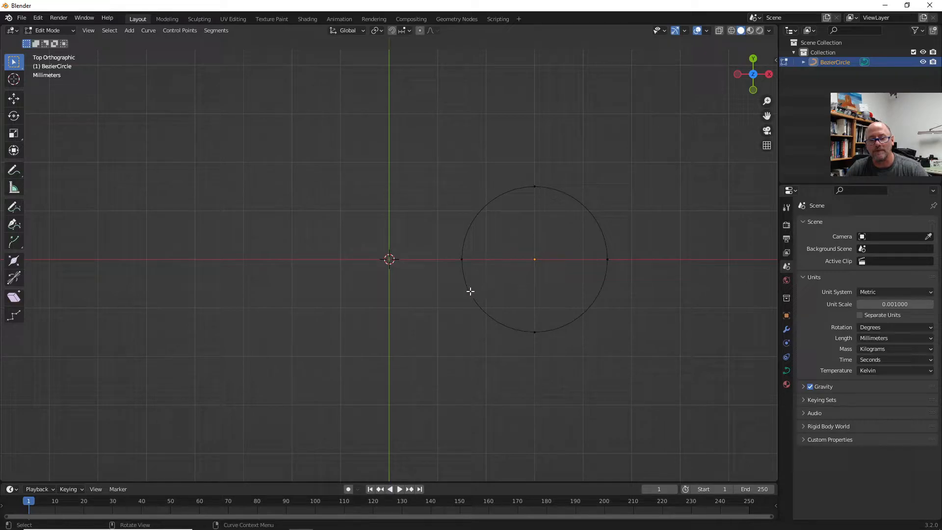
pyautogui.moveTo(437, 163); pyautogui.dragTo(632, 385)
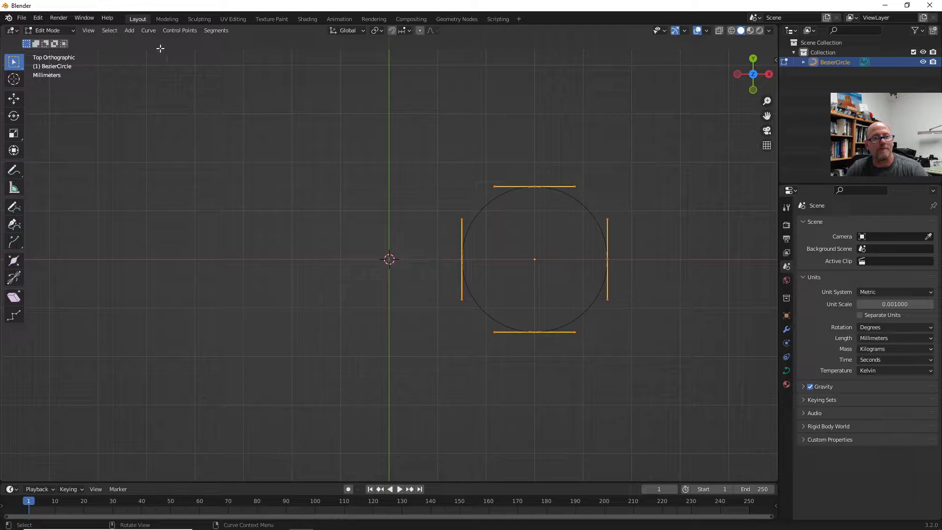
pyautogui.click(13, 99)
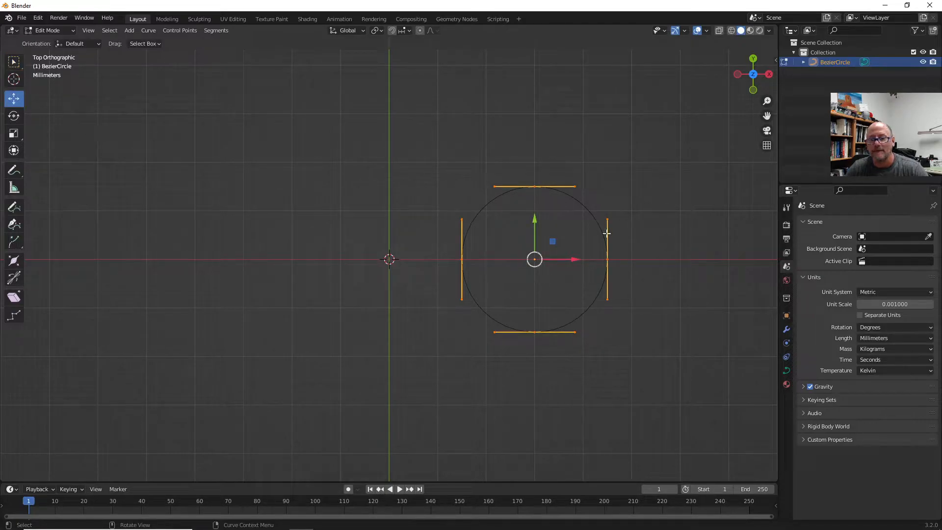
pyautogui.moveTo(607, 219); pyautogui.dragTo(652, 243)
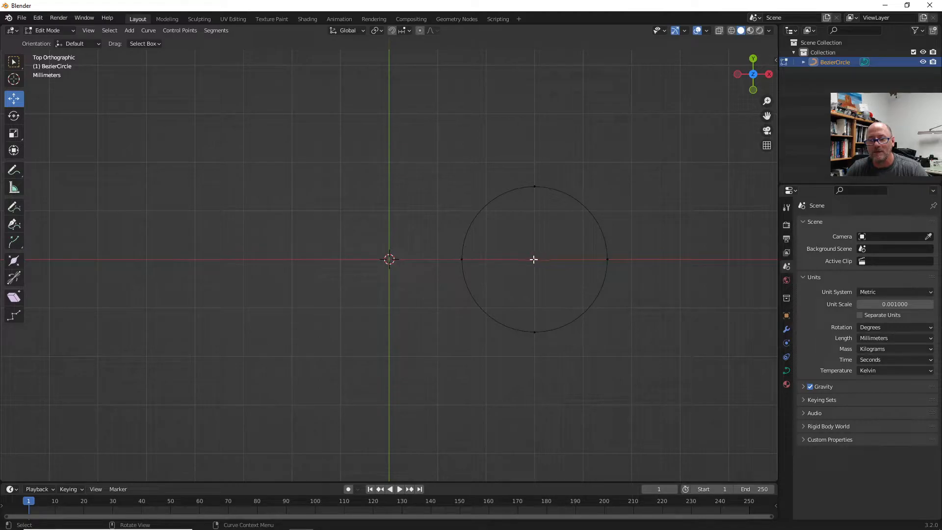
pyautogui.moveTo(420, 170); pyautogui.dragTo(603, 374)
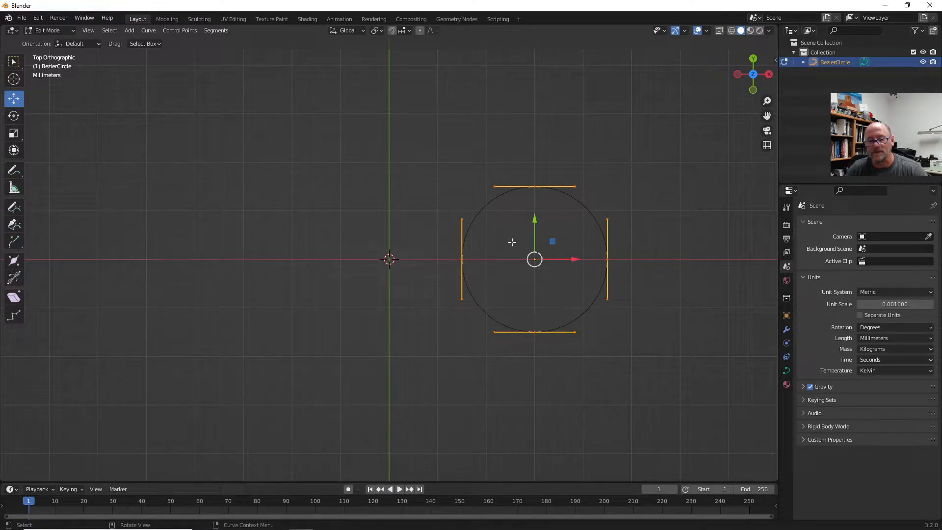
# Step: Try reshaping the circle by moving the upper handle of the control point nearest the world origin, undoing each move
pyautogui.moveTo(452, 210); pyautogui.dragTo(473, 227)
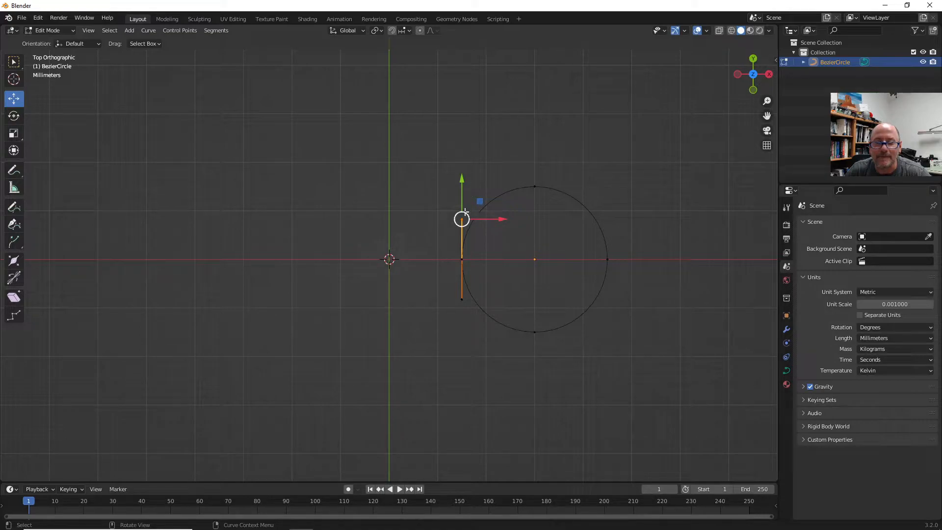
pyautogui.moveTo(493, 219); pyautogui.dragTo(419, 229)
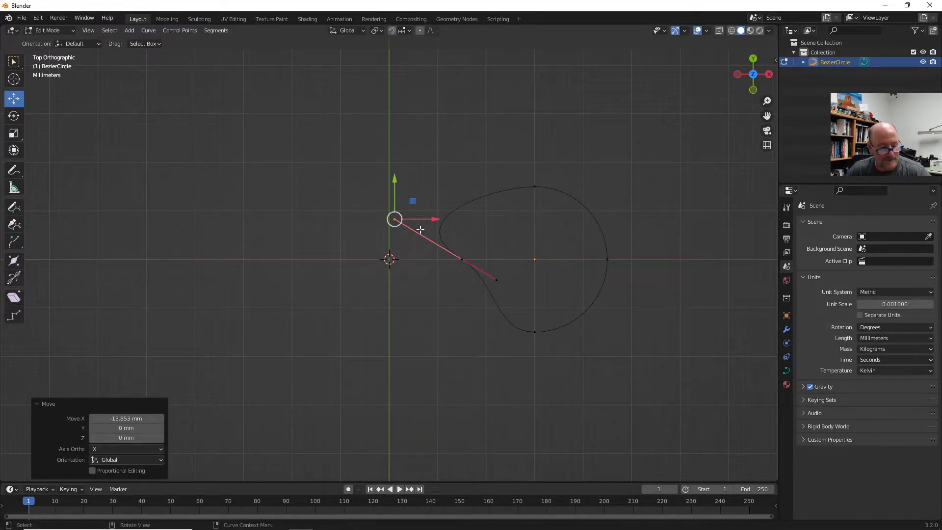
pyautogui.hotkey('ctrl', 'z')
pyautogui.moveTo(479, 201); pyautogui.dragTo(499, 156)
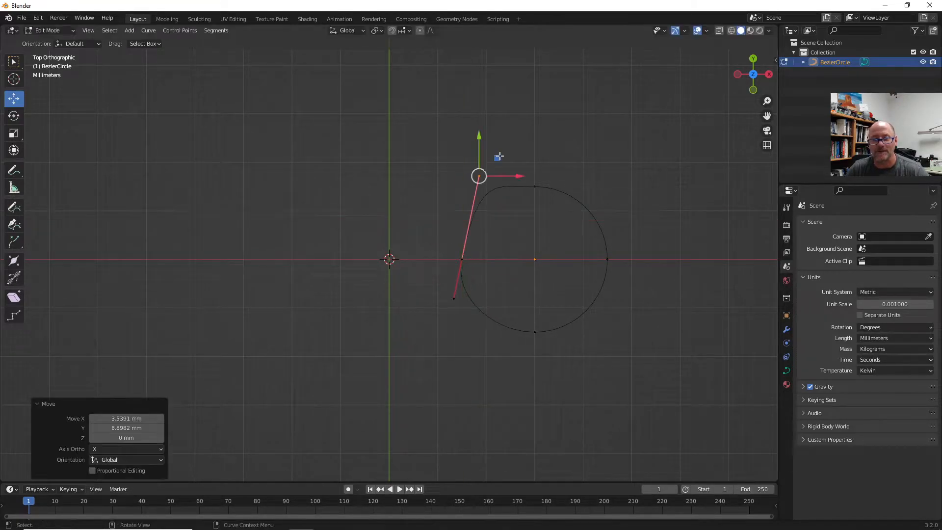
pyautogui.hotkey('ctrl', 'z')
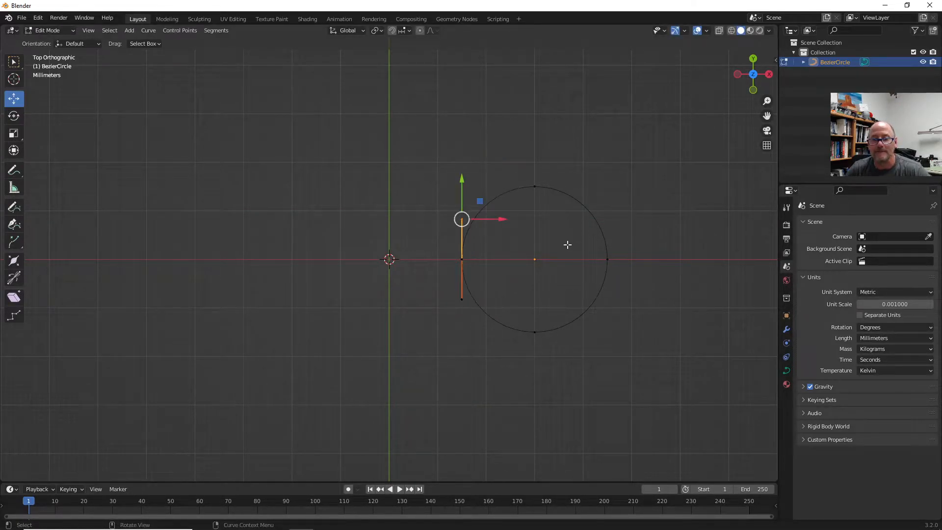
# Step: Select all of the circle's control points and subdivide the curve with 3 cuts
pyautogui.press('b')
pyautogui.moveTo(518, 267); pyautogui.dragTo(640, 395)
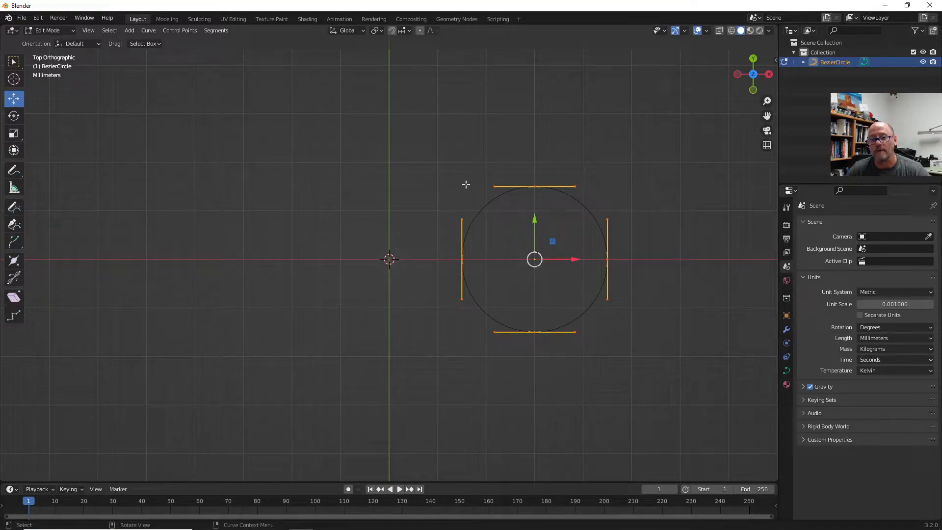
pyautogui.rightClick(466, 163)
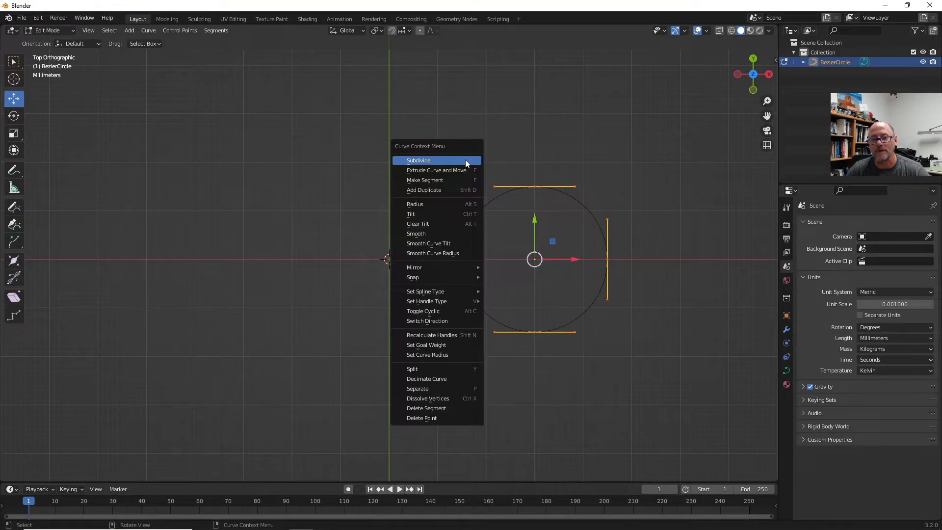
pyautogui.click(430, 158)
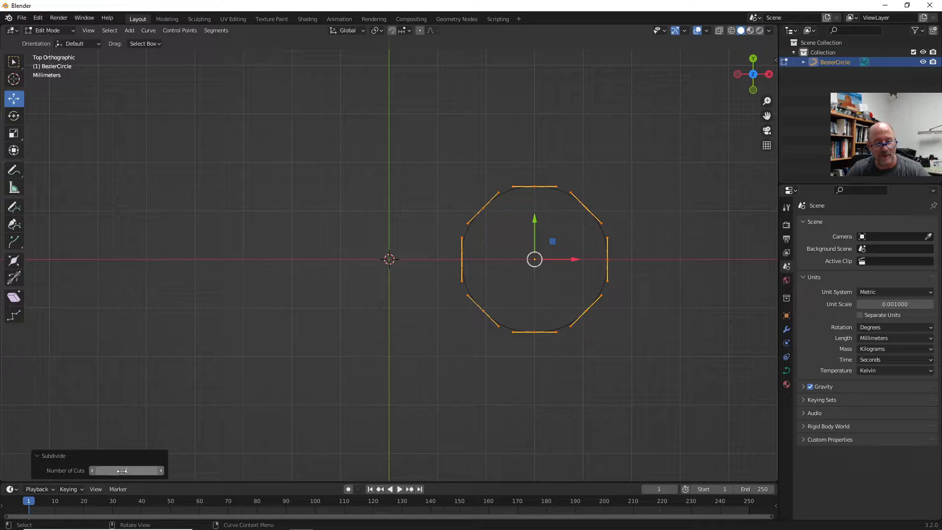
pyautogui.click(161, 470)
pyautogui.click(160, 470)
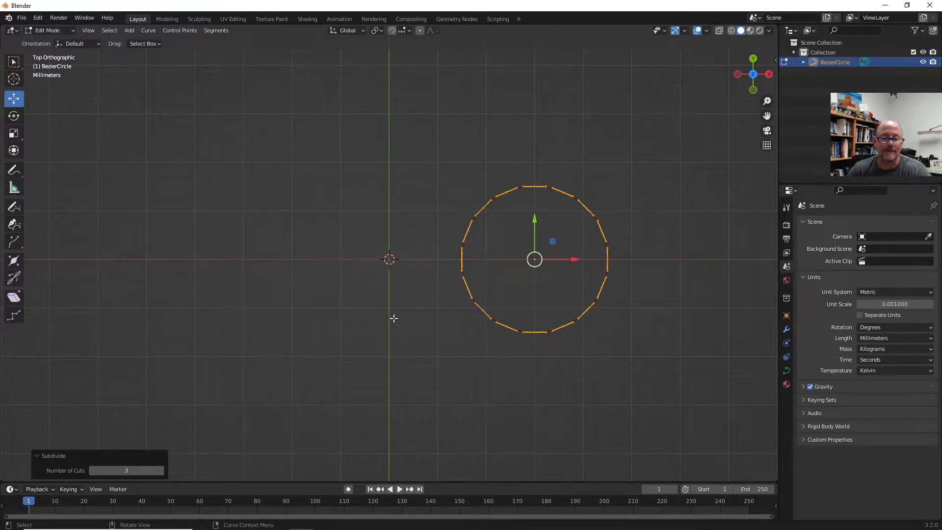
# Step: Return to Object Mode and set the circle's origin to the 3D cursor at the world origin
pyautogui.click(70, 30)
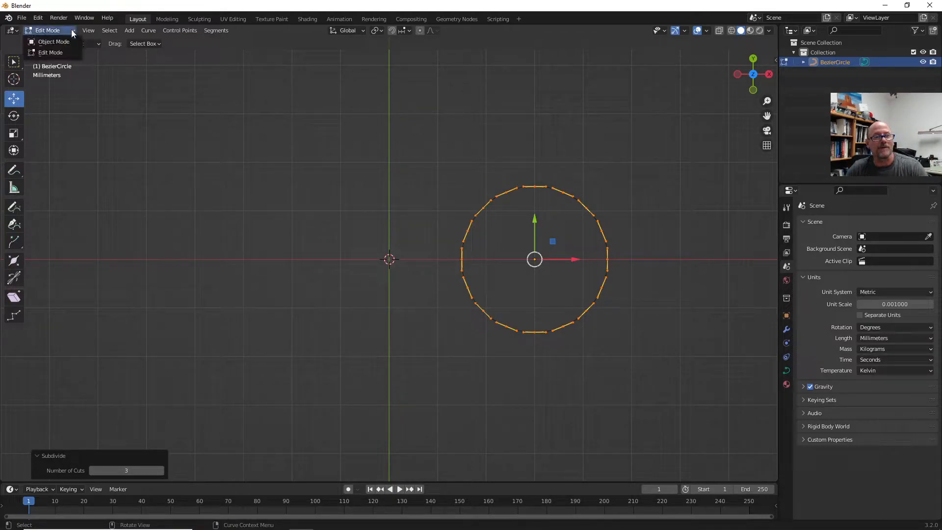
pyautogui.click(54, 42)
pyautogui.press('Tab')
pyautogui.press('Tab')
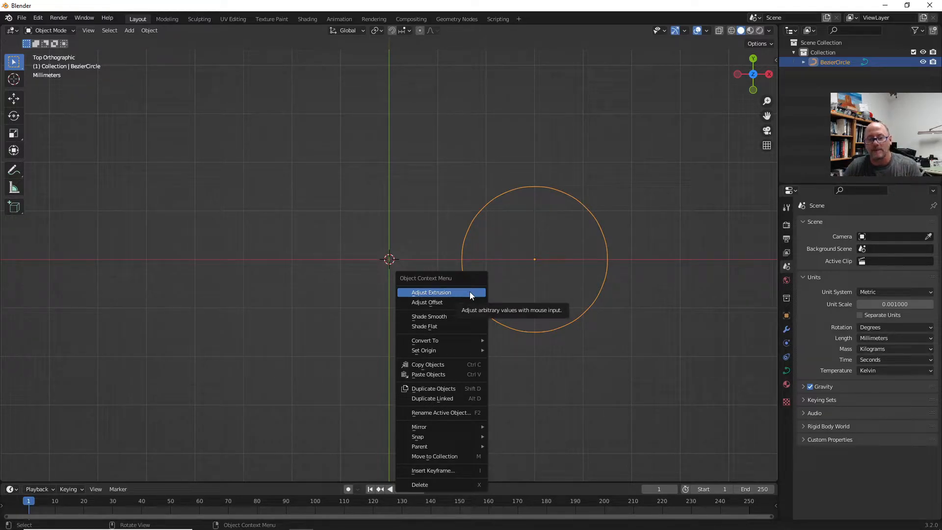
pyautogui.moveTo(469, 349)
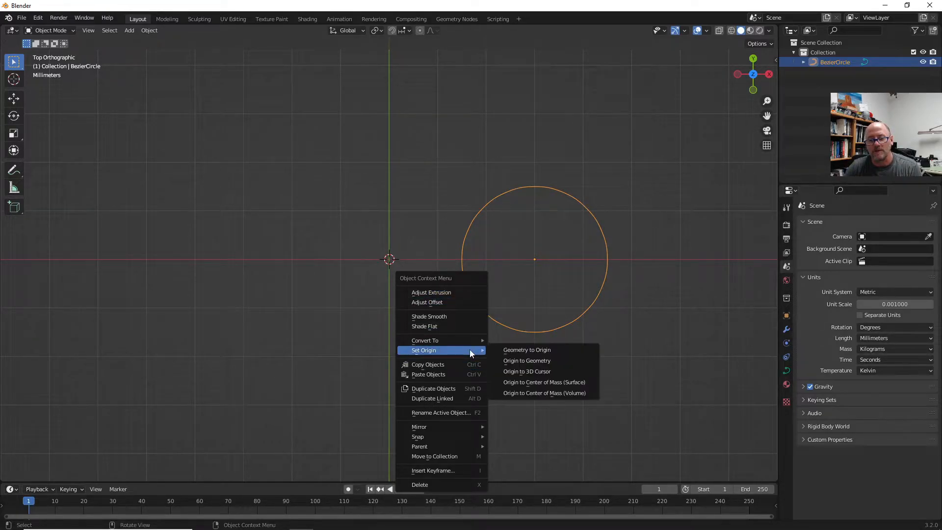
pyautogui.click(552, 375)
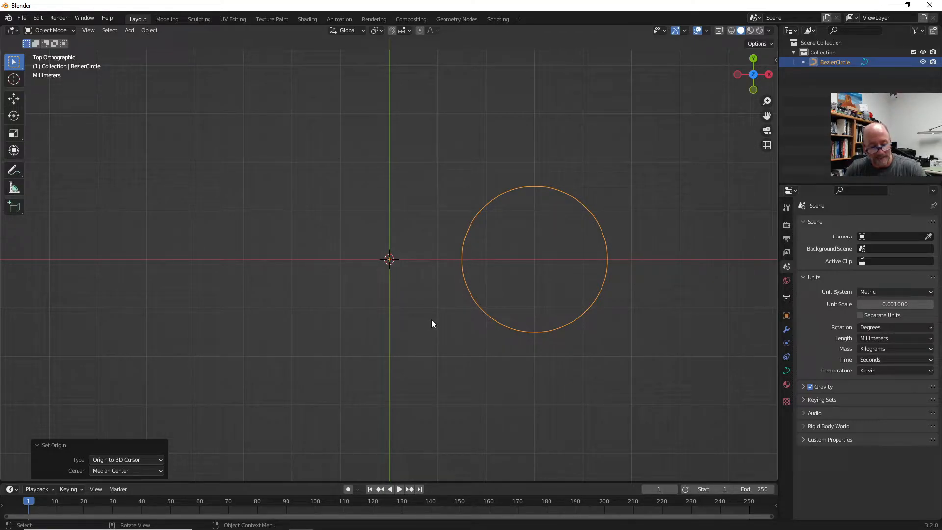
# Step: Duplicate the circle in place, cancelling a trial 60° rotation of the copy about the global X and Y axes
pyautogui.hotkey('shift', 'd')
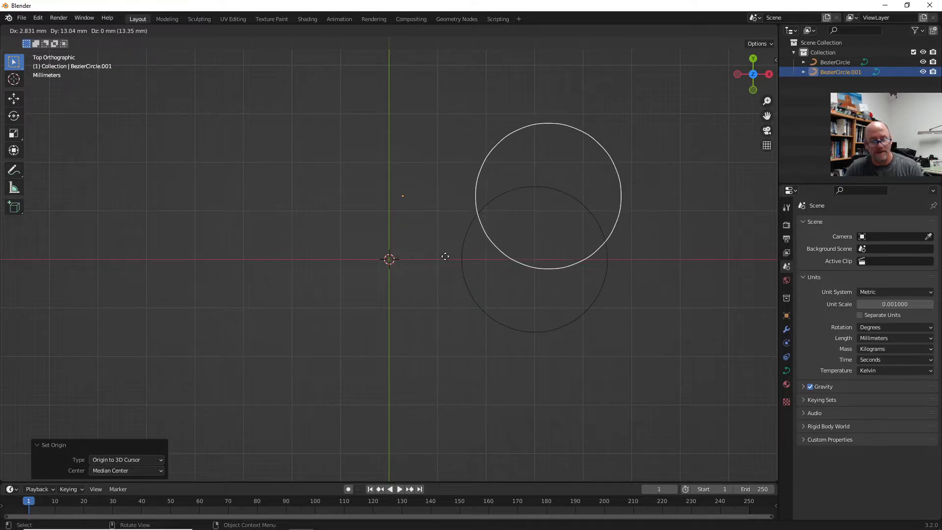
pyautogui.press('r')
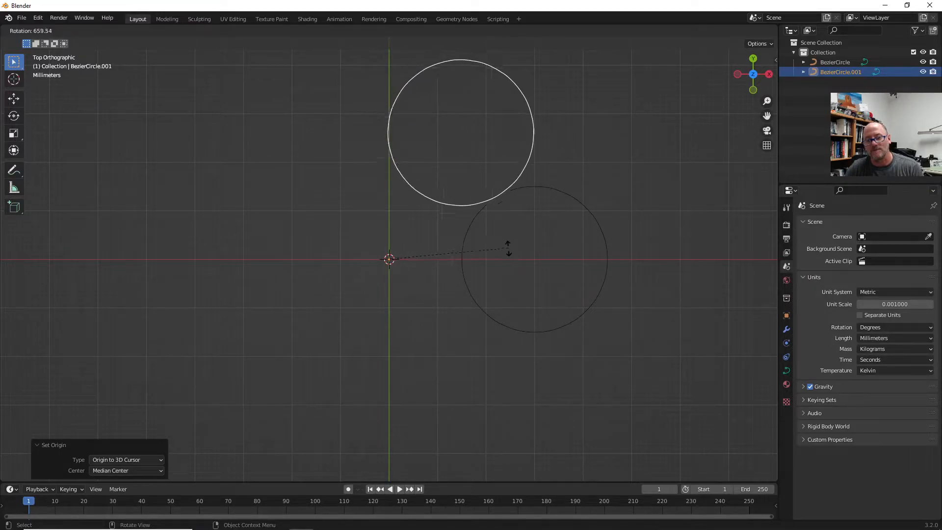
pyautogui.write('60')
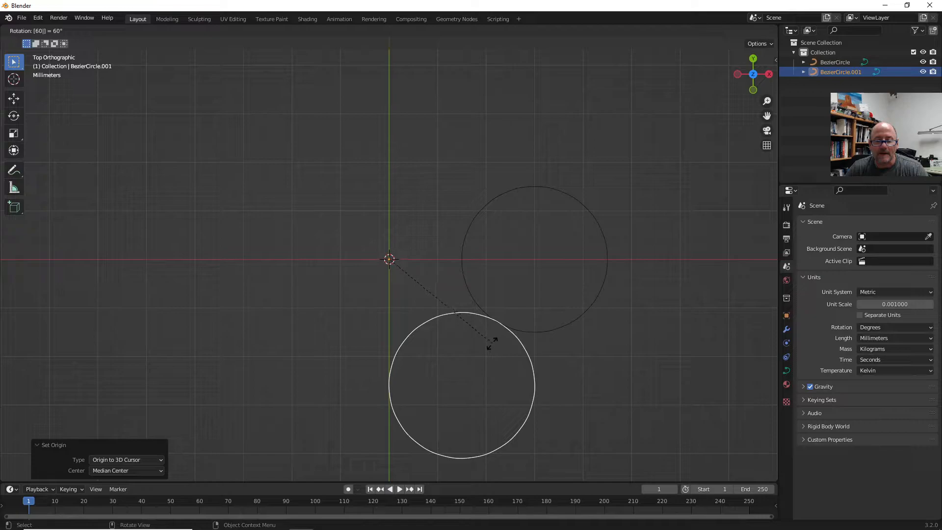
pyautogui.press('x')
pyautogui.press('y')
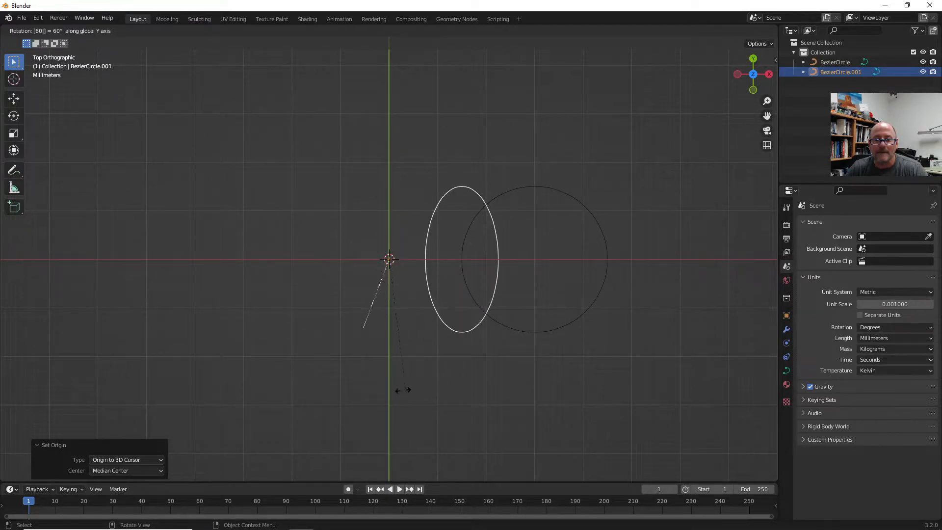
pyautogui.press('x')
pyautogui.press('y')
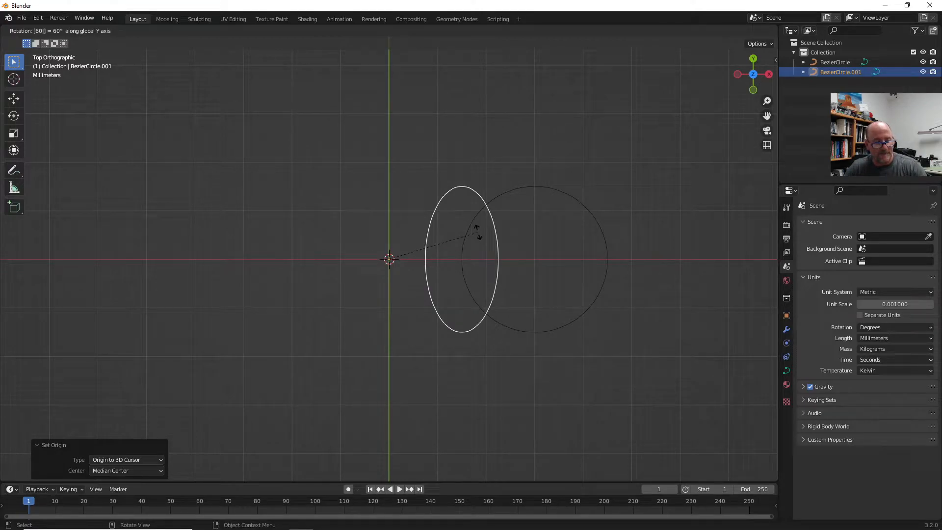
pyautogui.rightClick(477, 232)
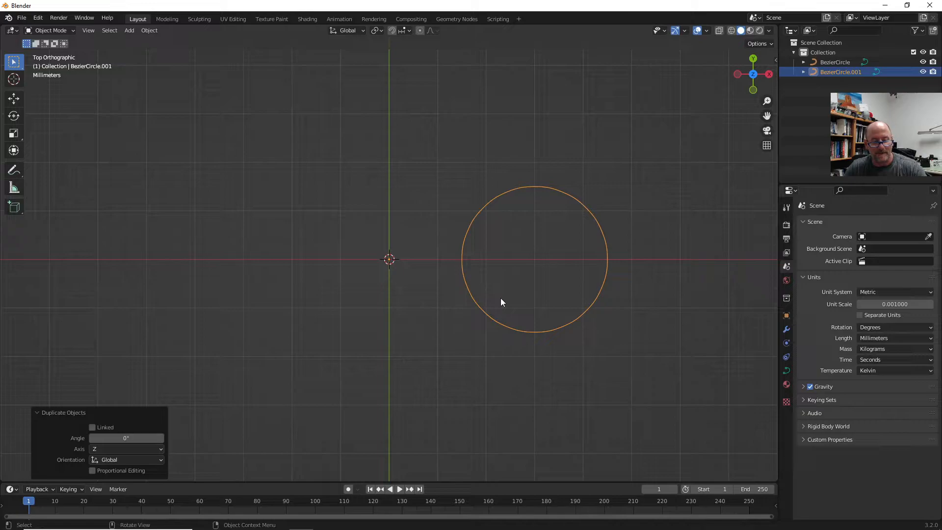
# Step: Rotate the first copy of the circle 60° about the global Z axis, undoing an extra repeat of the rotation
pyautogui.press('r')
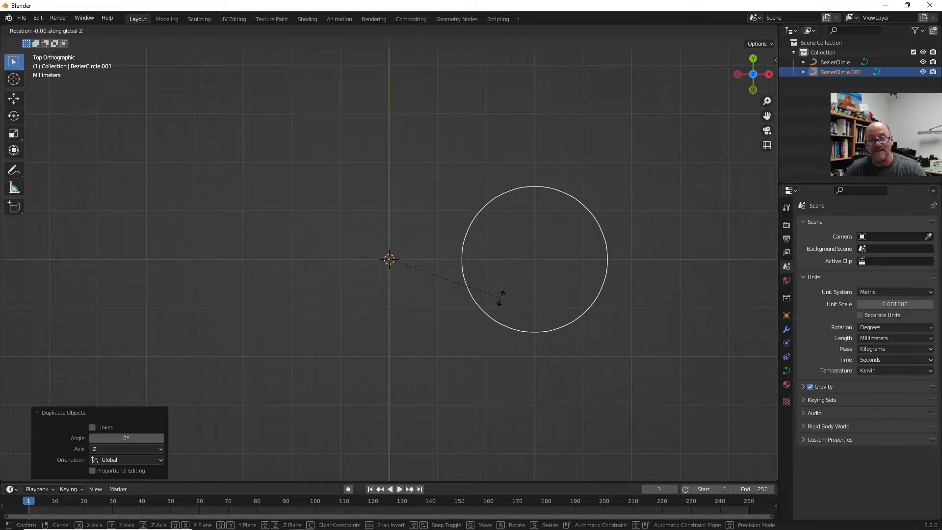
pyautogui.write('60')
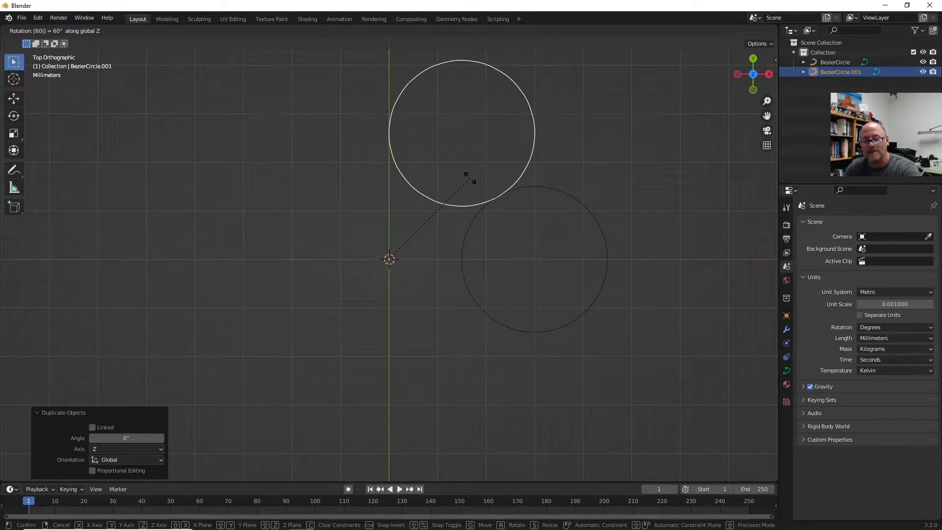
pyautogui.press('Return')
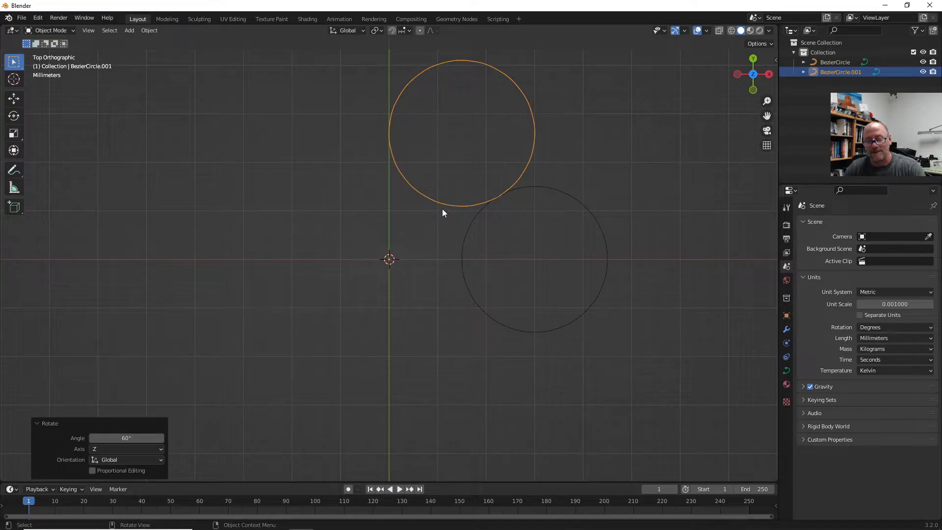
pyautogui.hotkey('shift', 'r')
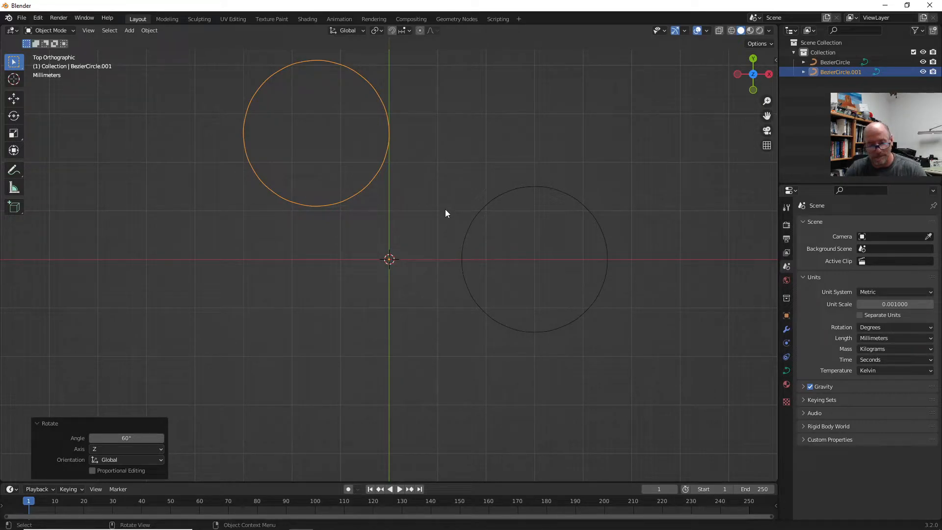
pyautogui.hotkey('ctrl', 'z')
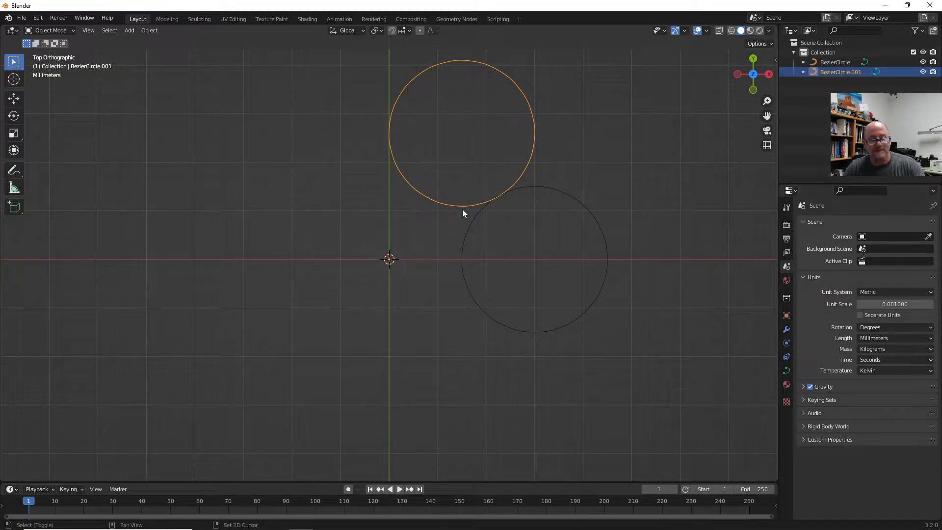
# Step: Duplicate the rotated circle and turn this second copy 60° about the global Z axis
pyautogui.hotkey('shift', 'd')
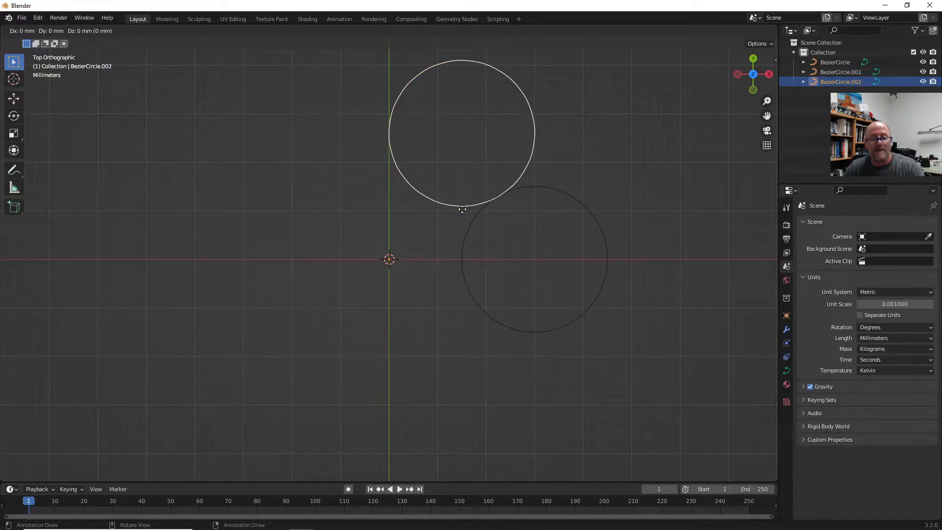
pyautogui.press('r')
pyautogui.write('z')
pyautogui.write('60')
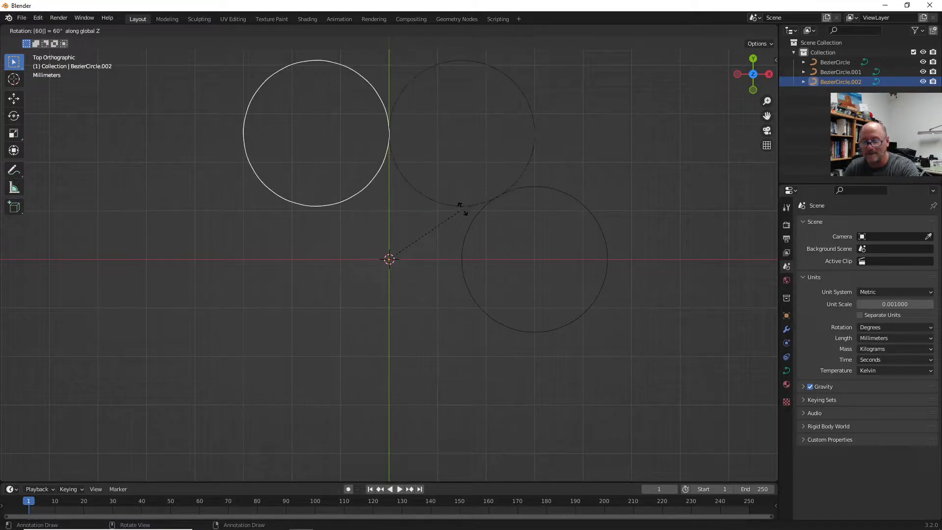
pyautogui.press('Return')
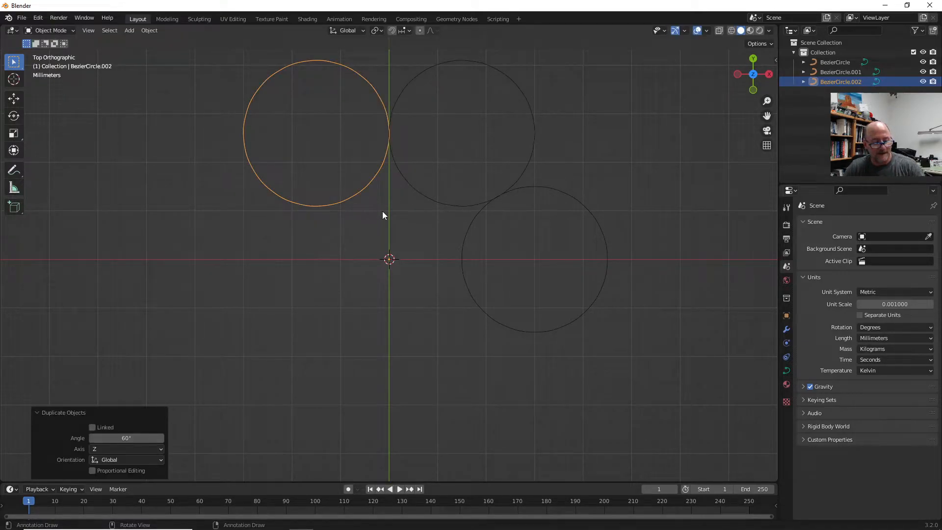
# Step: Duplicate the second copy in place and rotate the resulting third copy 60° about the global Z axis
pyautogui.hotkey('shift', 'd')
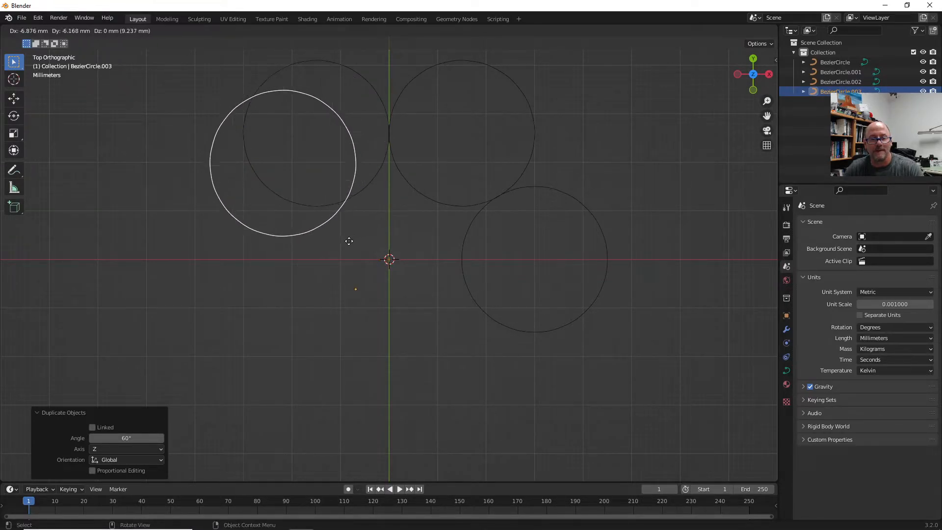
pyautogui.rightClick(354, 260)
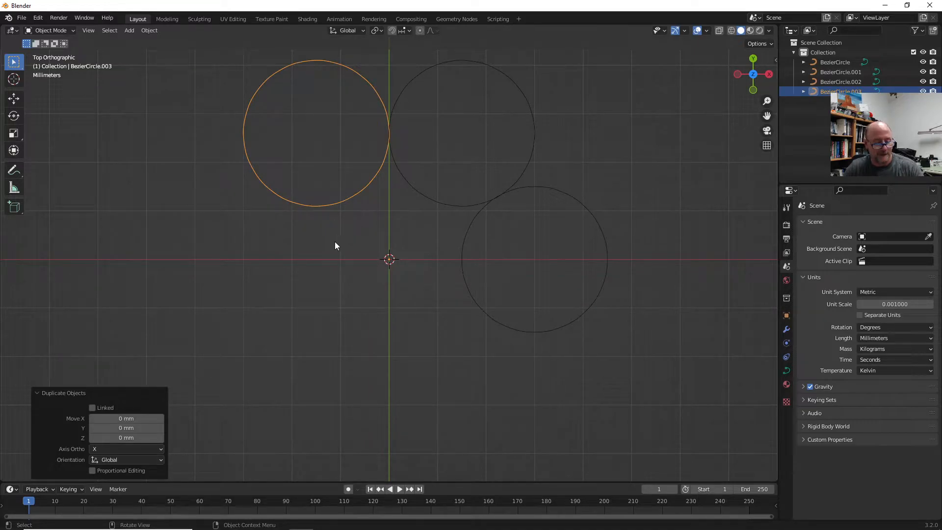
pyautogui.press('r')
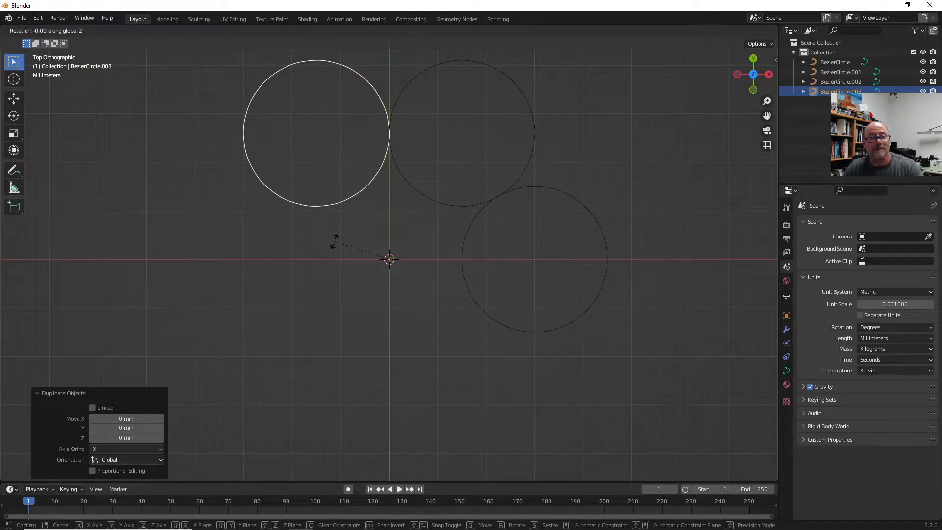
pyautogui.write('60')
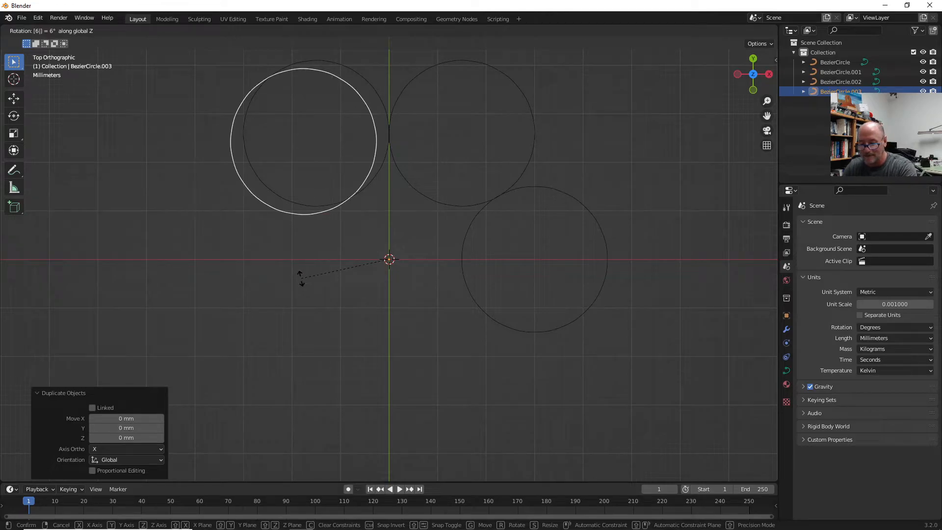
pyautogui.press('Return')
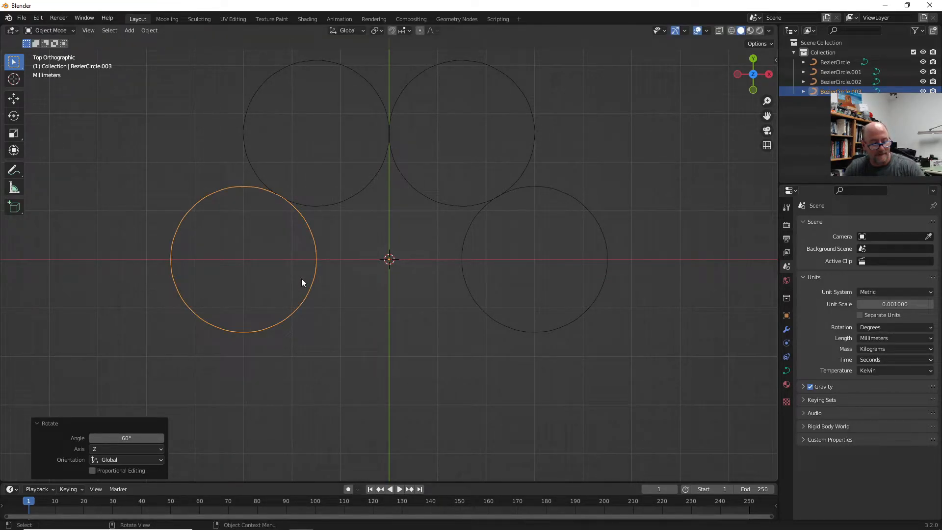
# Step: Switch the viewport to wireframe shading and undo a repeated 60° rotation of the third copy
pyautogui.hotkey('shift', 'r')
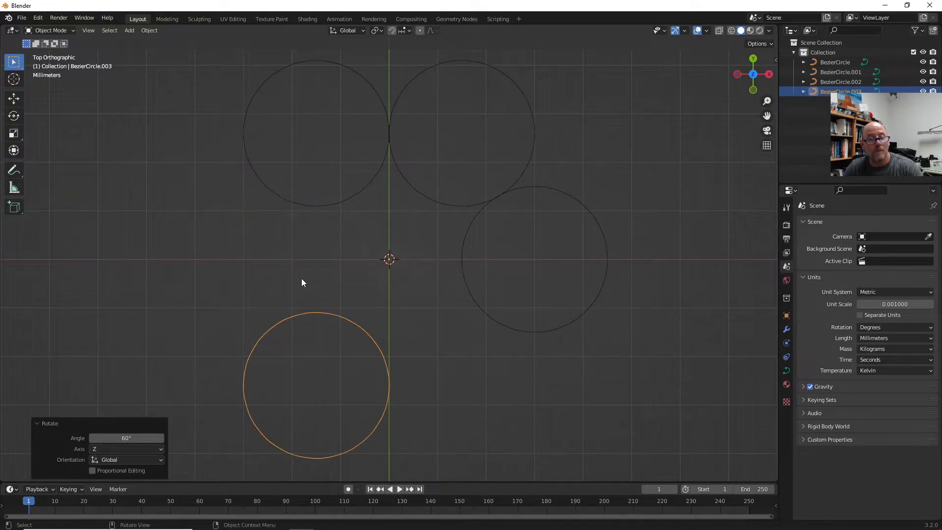
pyautogui.hotkey('shift', 'z')
pyautogui.hotkey('ctrl', 'z')
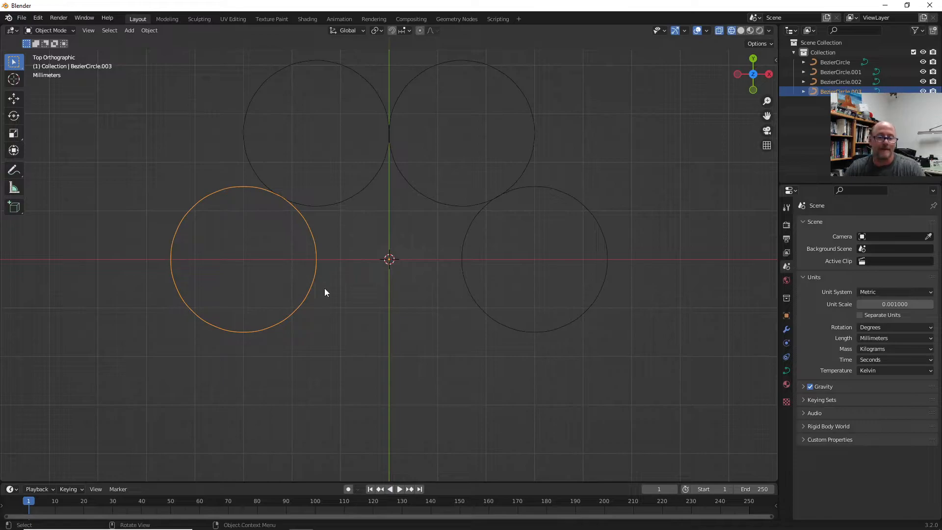
# Step: Duplicate the third copy and rotate the new fourth copy 60° about the global Z axis
pyautogui.hotkey('shift', 'd')
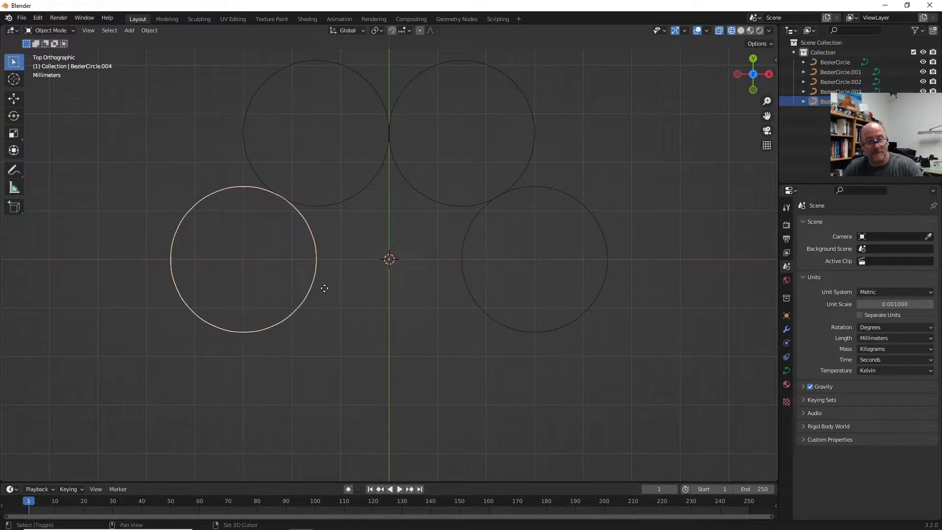
pyautogui.write('rz')
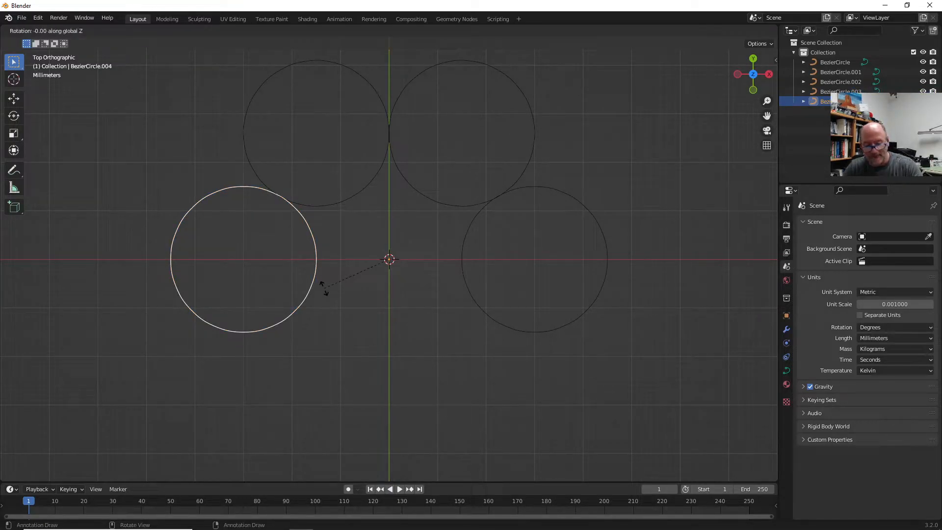
pyautogui.write('60')
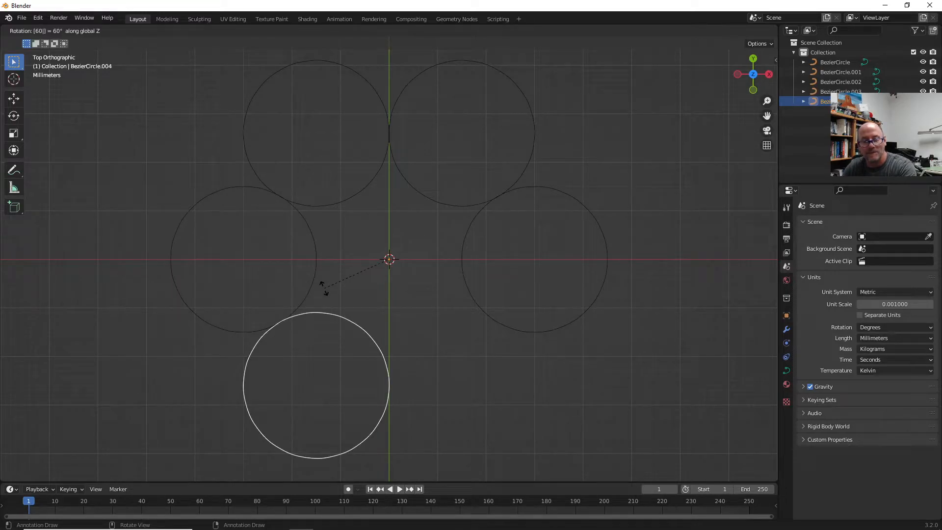
pyautogui.press('Return')
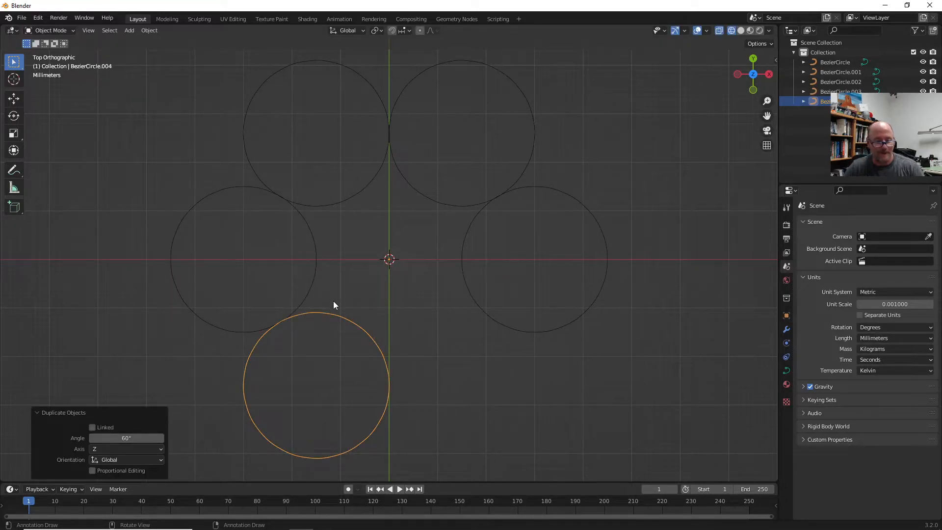
# Step: Complete the ring of six circles with a fifth copy, rotated 60° about the global Z axis from the fourth
pyautogui.hotkey('shift', 'd')
pyautogui.write('rz')
pyautogui.write('60')
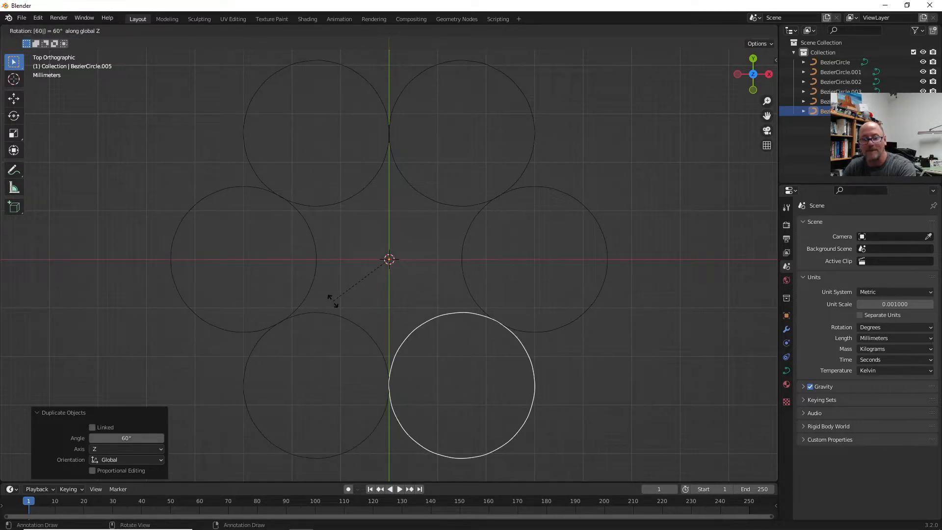
pyautogui.press('Return')
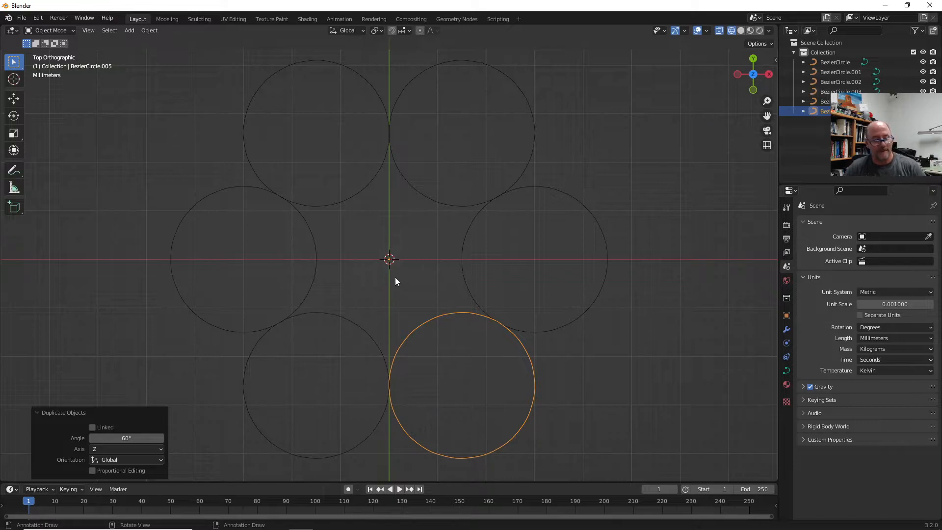
# Step: Add a mesh plane at the world origin with a size of 100 mm
pyautogui.scroll(-4, 391, 277)
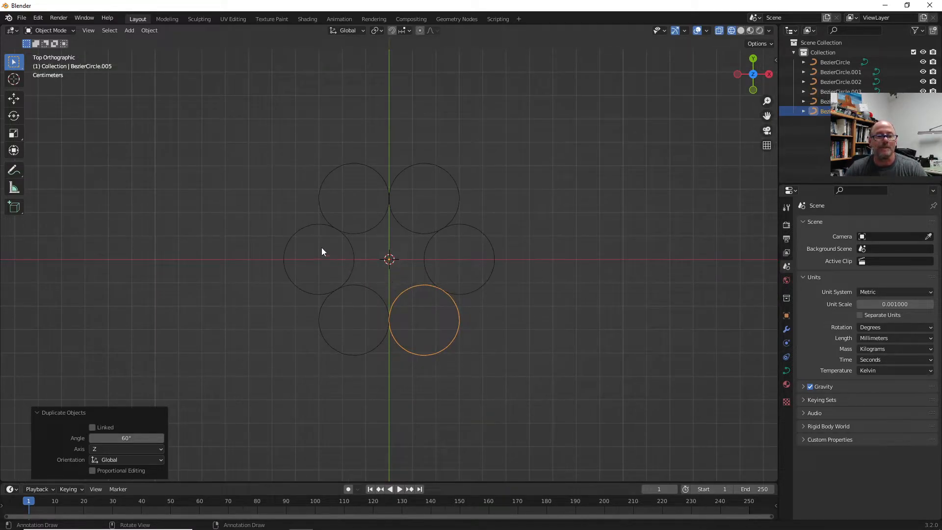
pyautogui.hotkey('shift', 'a')
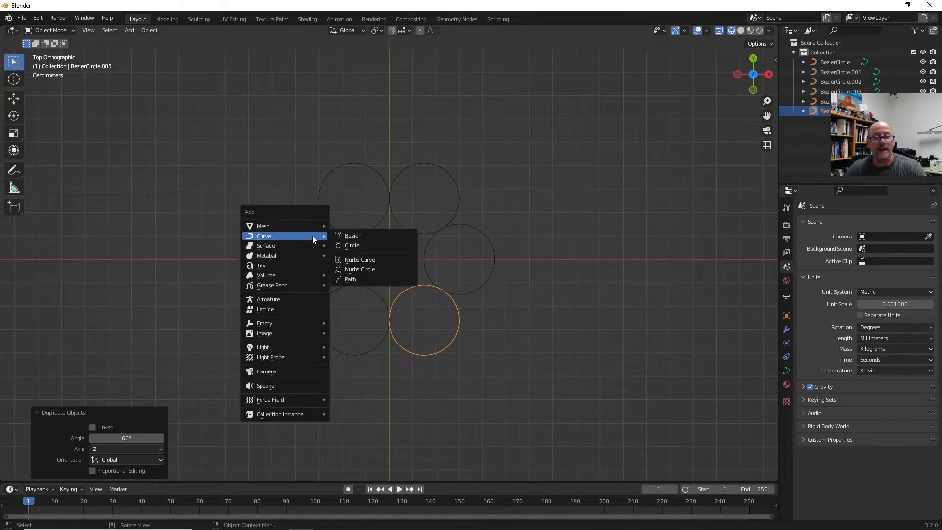
pyautogui.moveTo(297, 226)
pyautogui.click(359, 225)
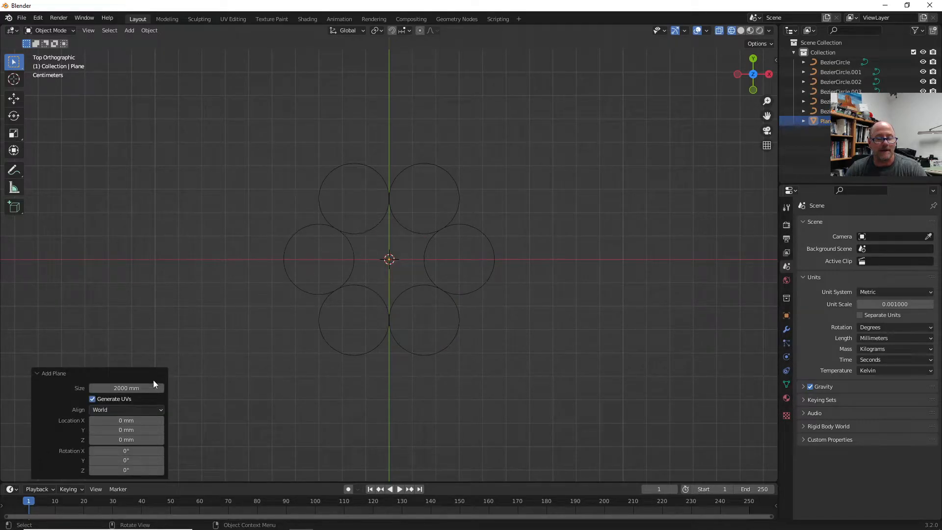
pyautogui.moveTo(137, 387); pyautogui.dragTo(109, 387)
pyautogui.click(123, 387)
pyautogui.write('100')
pyautogui.press('Return')
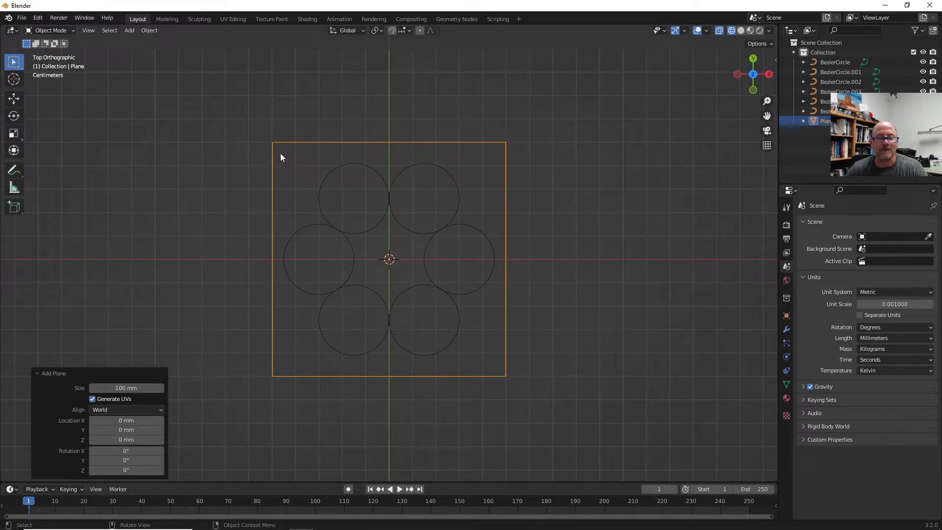
pyautogui.moveTo(280, 153); pyautogui.dragTo(498, 364)
pyautogui.moveTo(490, 387); pyautogui.dragTo(527, 299, button='middle')
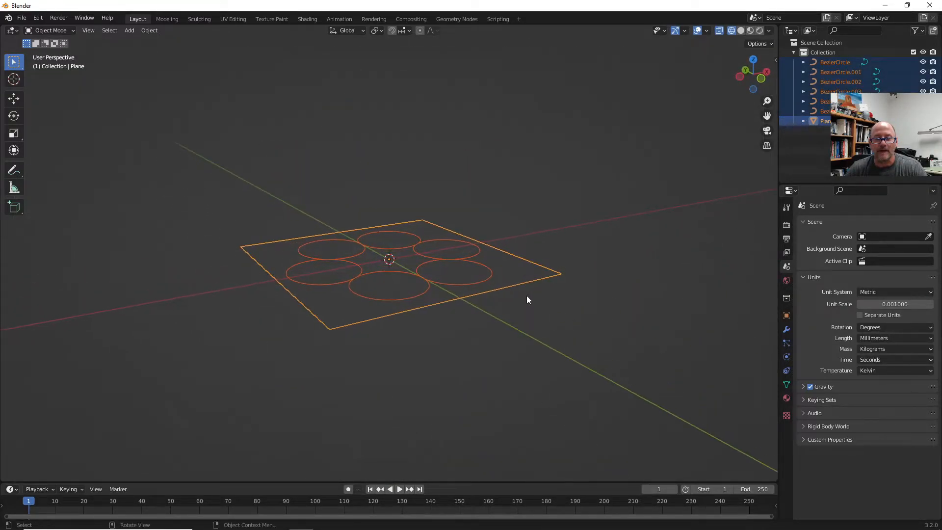
pyautogui.click(551, 304)
pyautogui.click(489, 277)
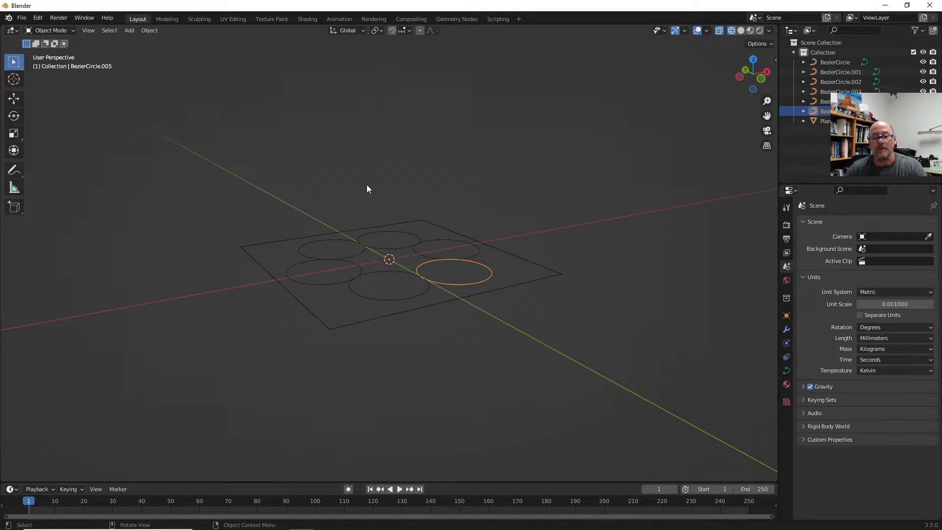
pyautogui.keyDown('shift'); pyautogui.click(414, 249); pyautogui.keyUp('shift')
pyautogui.keyDown('shift'); pyautogui.click(373, 246); pyautogui.keyUp('shift')
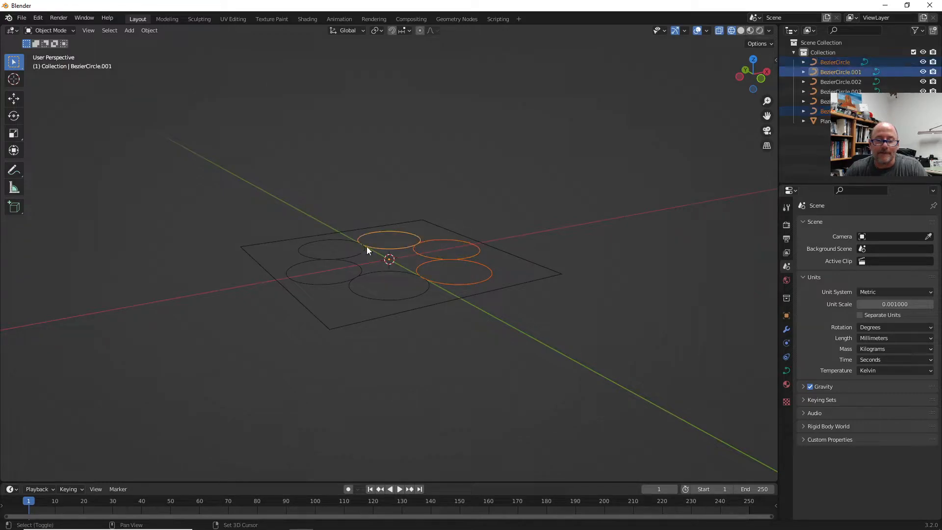
pyautogui.keyDown('shift'); pyautogui.click(351, 255); pyautogui.keyUp('shift')
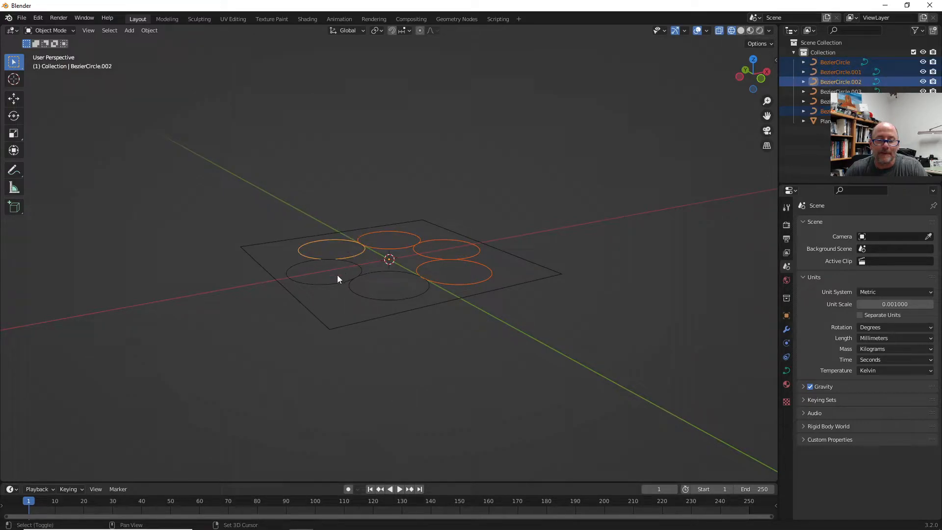
pyautogui.click(333, 313)
# Step: Select all six circles by inverting a selection of the plane, and raise them about 48.65 mm along the global Z axis
pyautogui.click(327, 329)
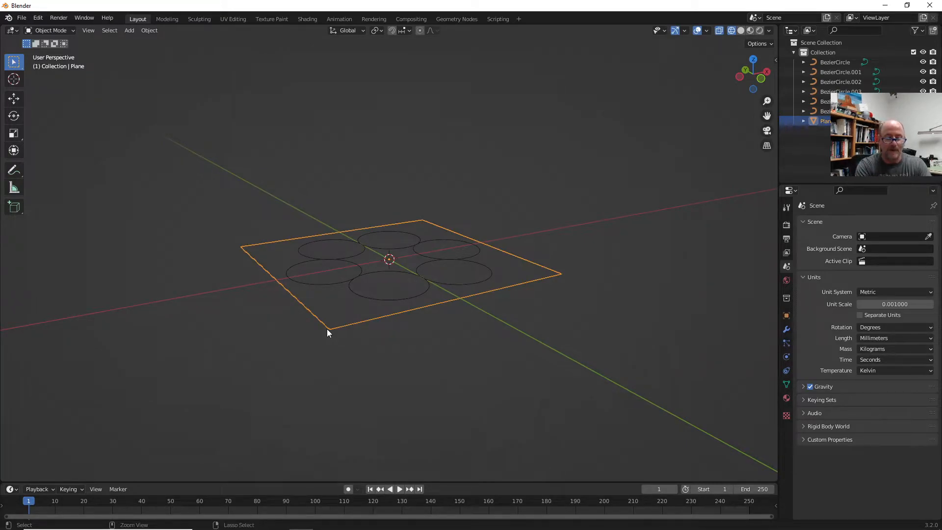
pyautogui.hotkey('ctrl', 'i')
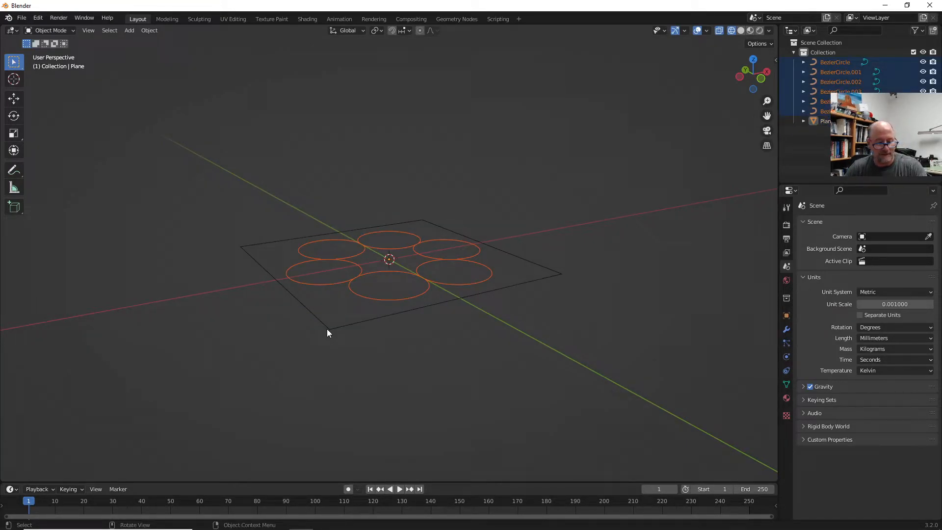
pyautogui.press('g')
pyautogui.press('z')
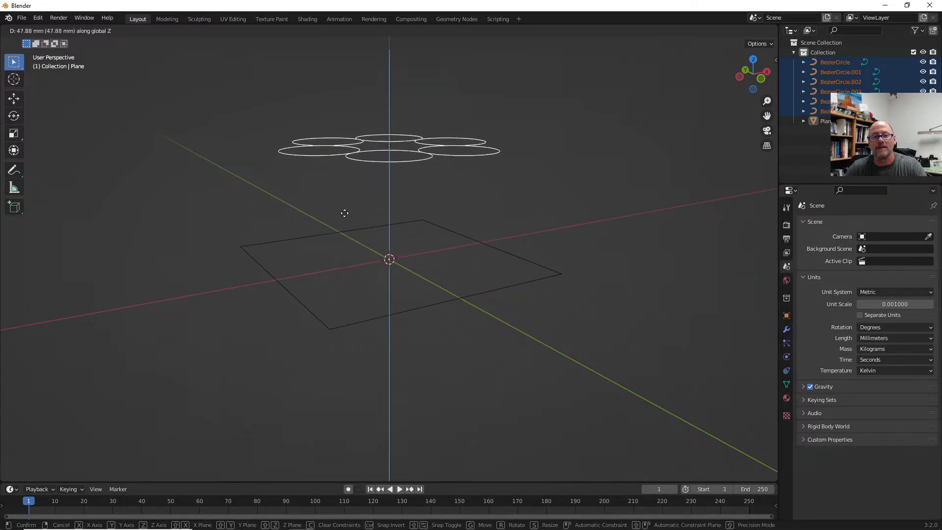
pyautogui.click(343, 213)
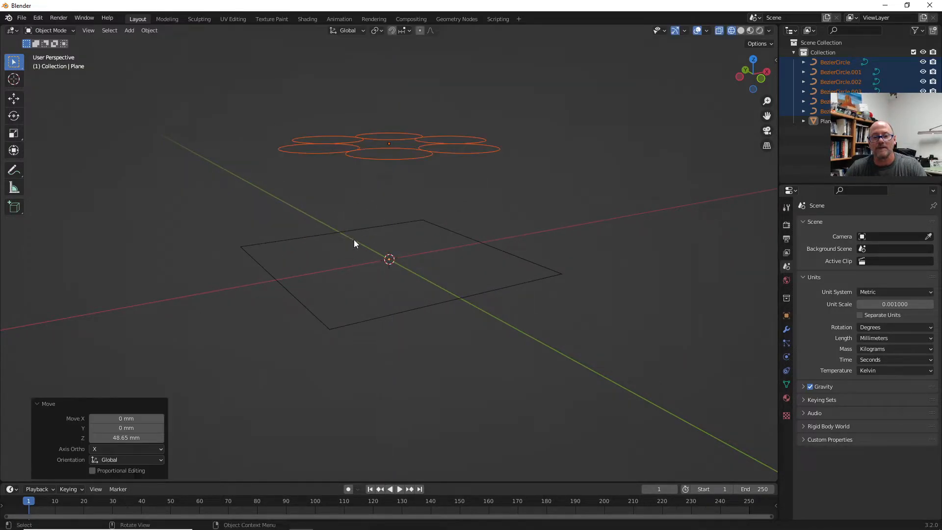
# Step: Add the plane to the circle selection as the active object and knife-project the circles onto it in Edit Mode from the top view
pyautogui.keyDown('shift'); pyautogui.click(383, 317); pyautogui.keyUp('shift')
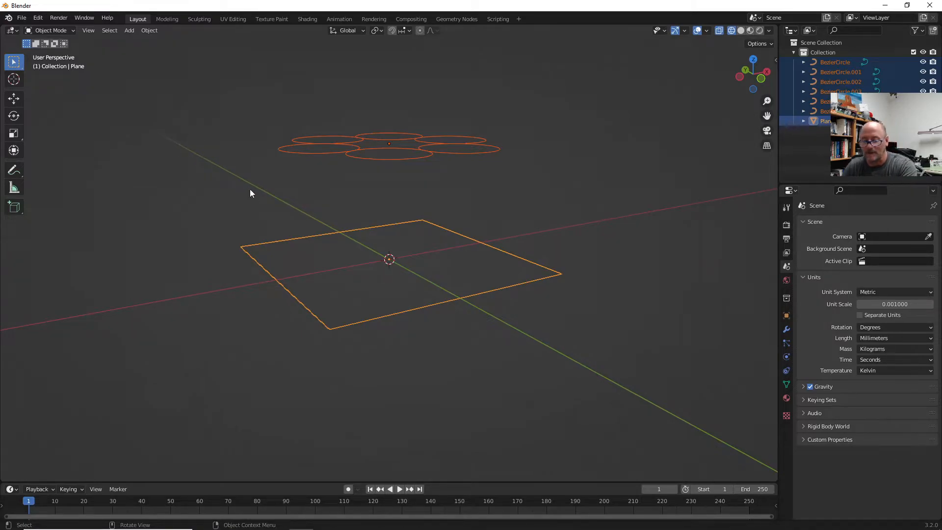
pyautogui.press('KP_7')
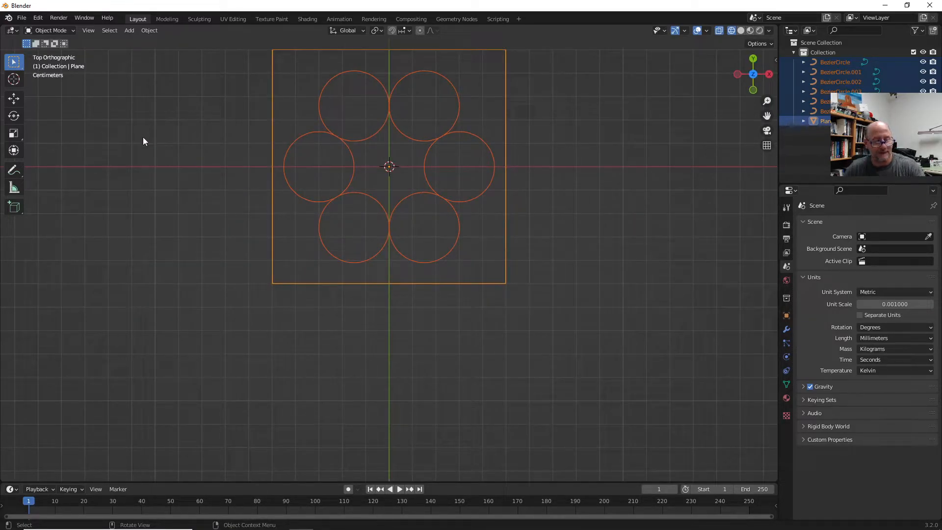
pyautogui.press('Tab')
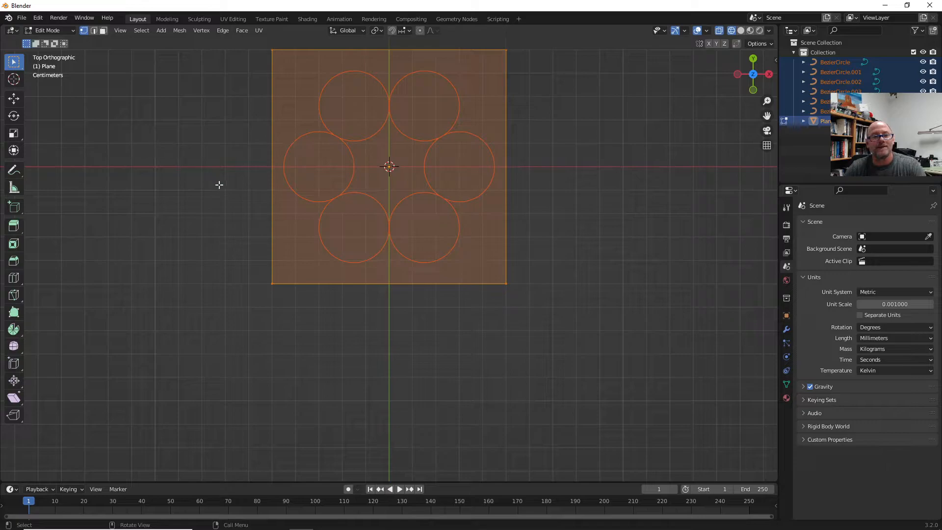
pyautogui.keyDown('shift'); pyautogui.moveTo(225, 204); pyautogui.dragTo(254, 288, button='middle'); pyautogui.keyUp('shift')
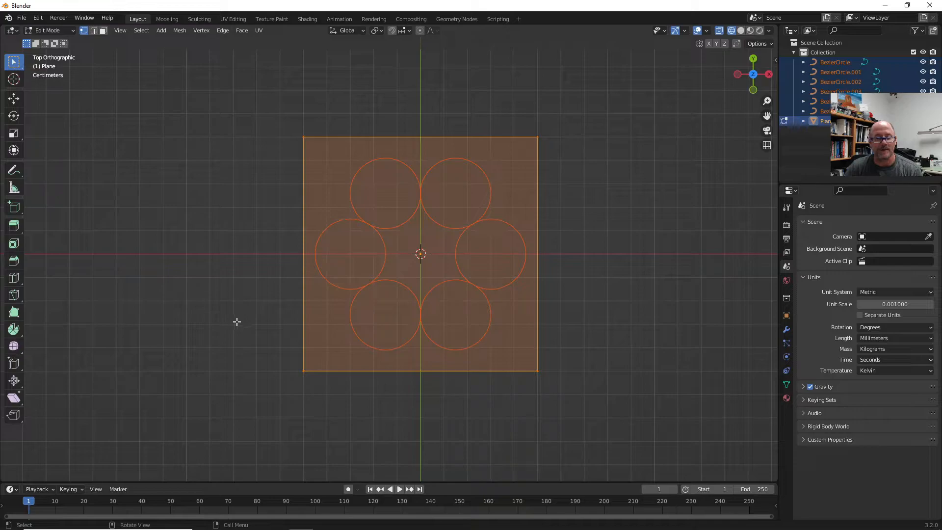
pyautogui.moveTo(246, 320); pyautogui.dragTo(267, 275, button='middle')
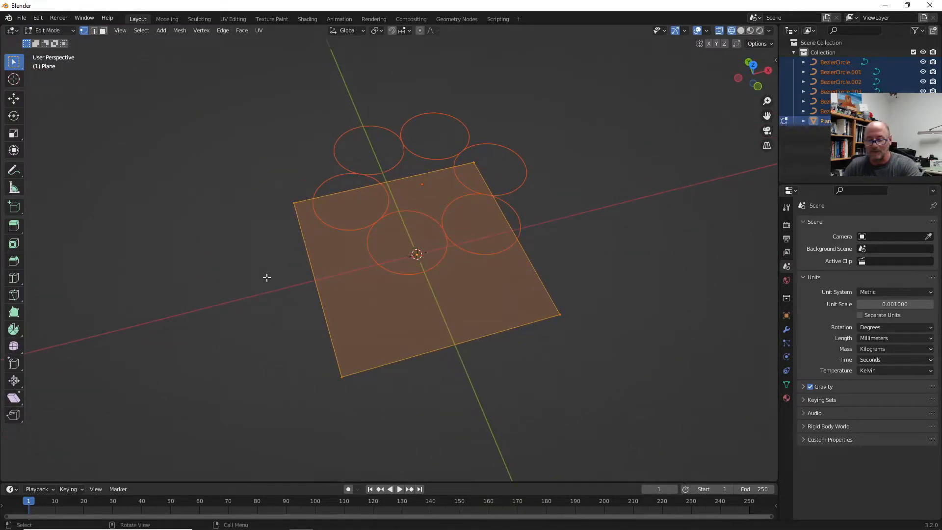
pyautogui.press('KP_7')
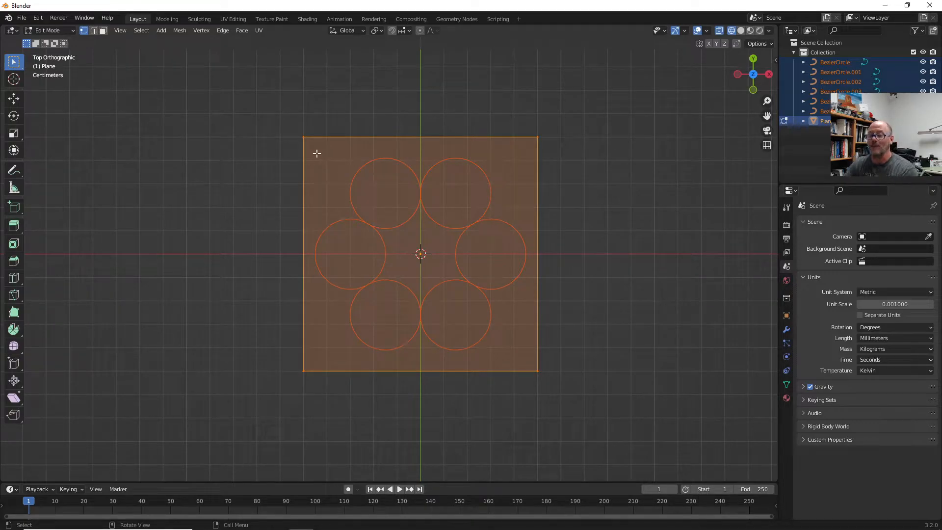
pyautogui.click(174, 31)
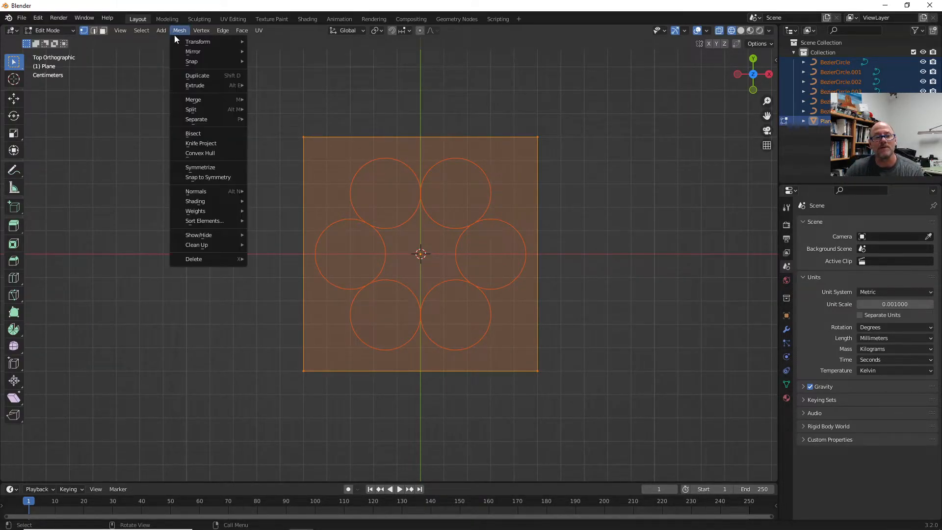
pyautogui.click(209, 143)
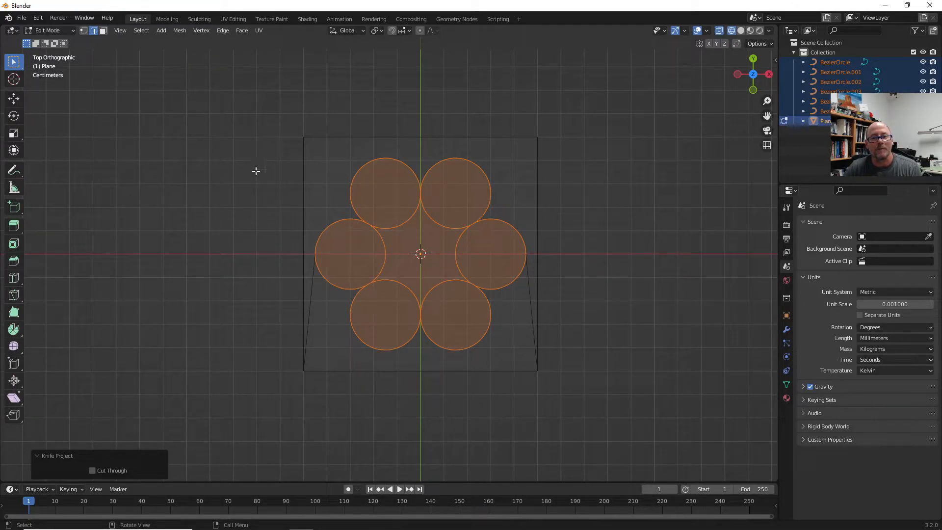
# Step: In solid shading and face select mode, select only the plane's two outer faces and three alternating circle faces
pyautogui.moveTo(321, 306); pyautogui.dragTo(362, 239, button='middle')
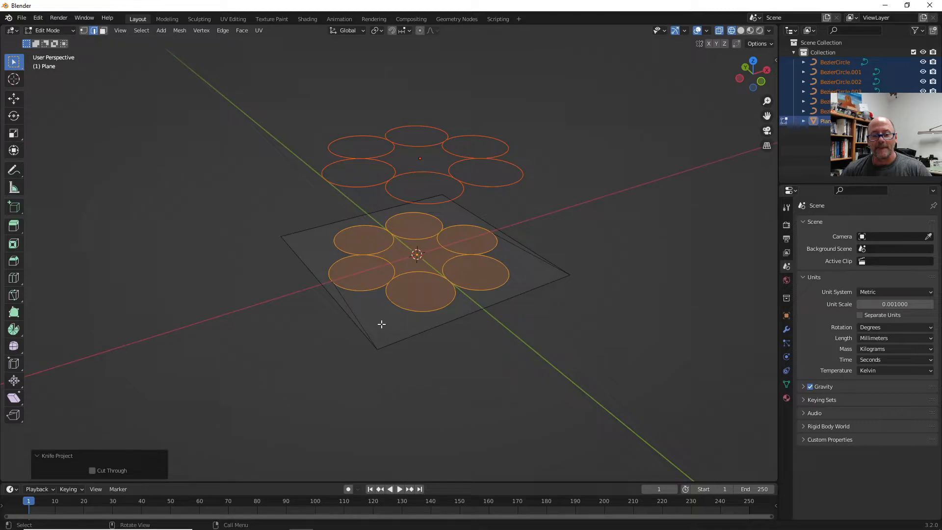
pyautogui.click(102, 32)
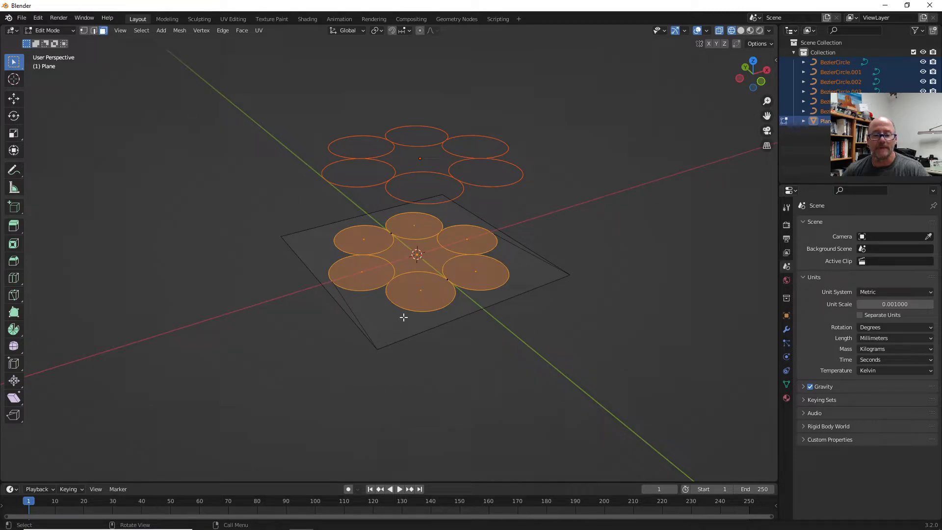
pyautogui.hotkey('alt', 'a')
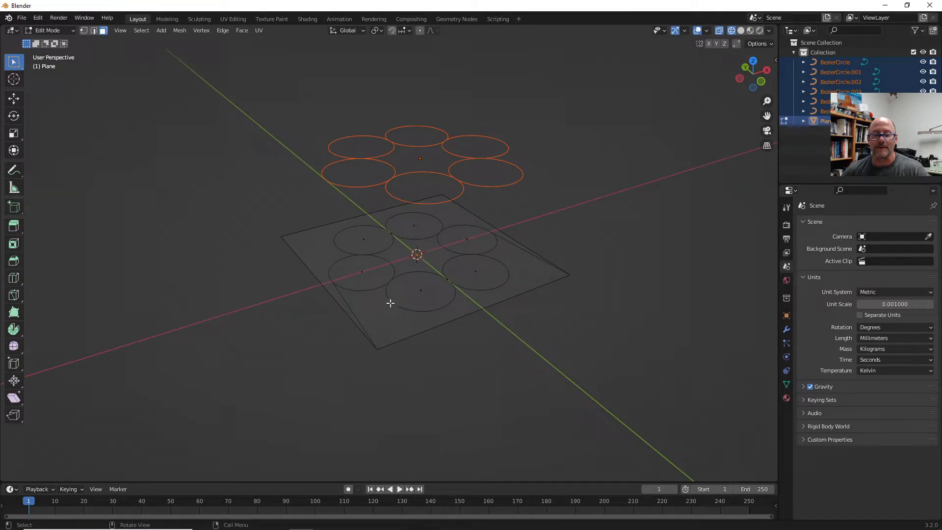
pyautogui.click(740, 30)
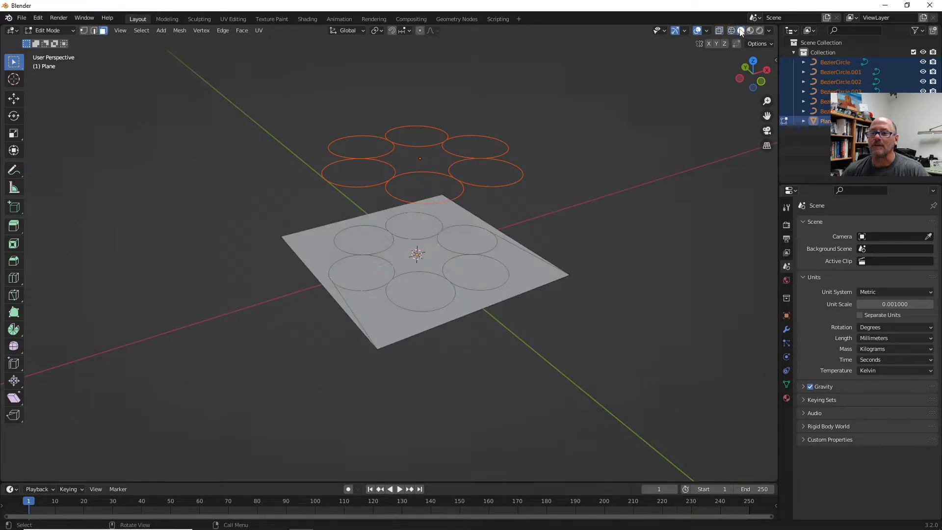
pyautogui.click(387, 314)
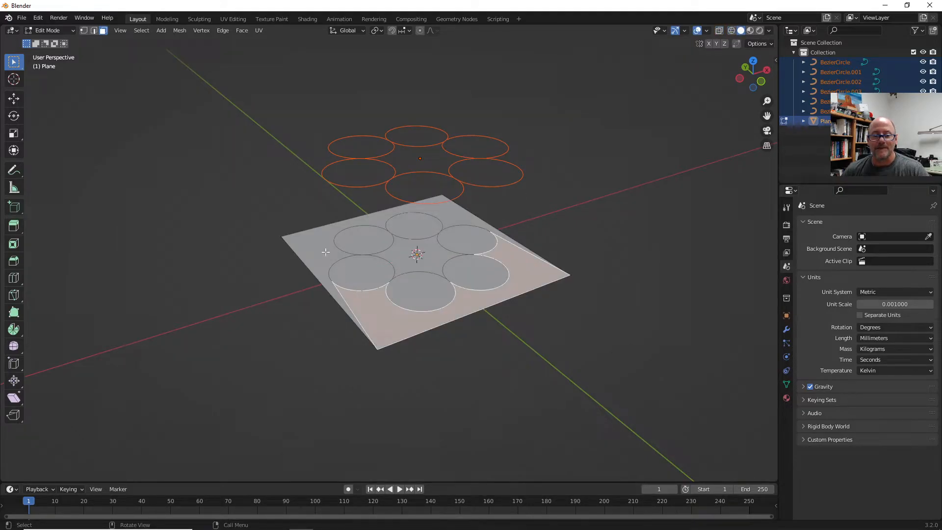
pyautogui.keyDown('shift'); pyautogui.click(307, 249); pyautogui.keyUp('shift')
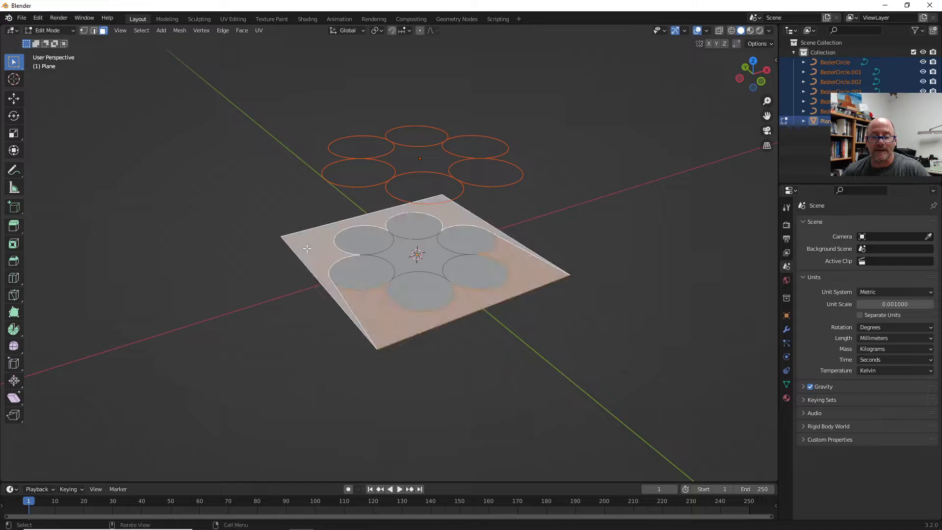
pyautogui.keyDown('shift'); pyautogui.click(408, 226); pyautogui.keyUp('shift')
pyautogui.keyDown('shift'); pyautogui.click(354, 271); pyautogui.keyUp('shift')
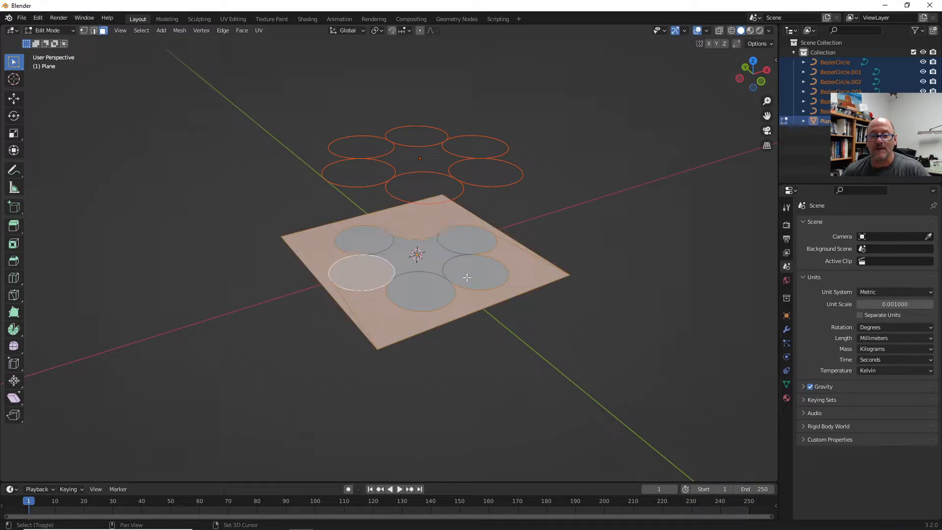
pyautogui.keyDown('shift'); pyautogui.click(476, 271); pyautogui.keyUp('shift')
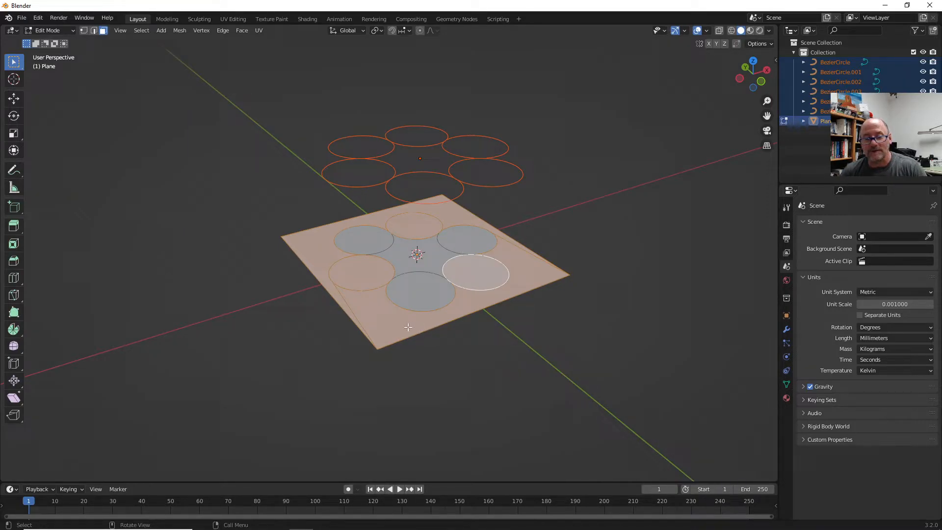
# Step: Try deleting the selected outer and circle faces with Only Faces, and undo it
pyautogui.press('x')
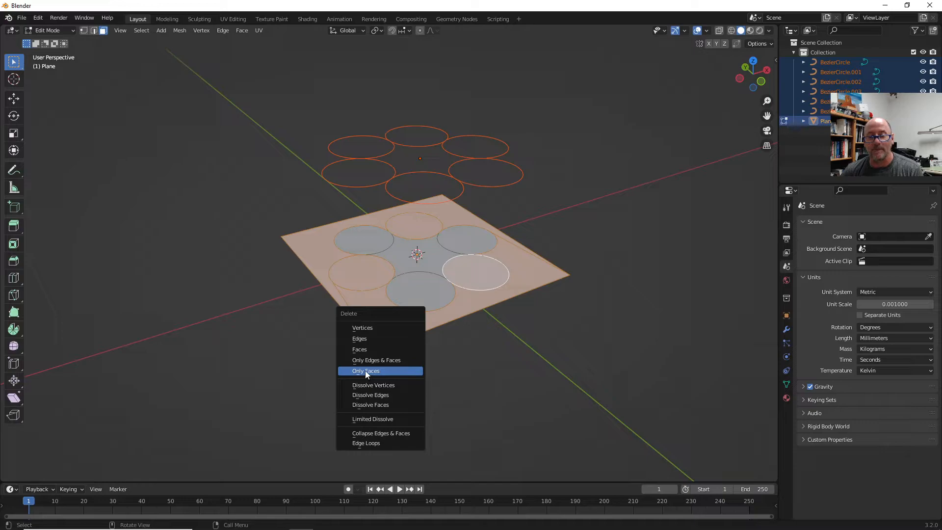
pyautogui.click(366, 372)
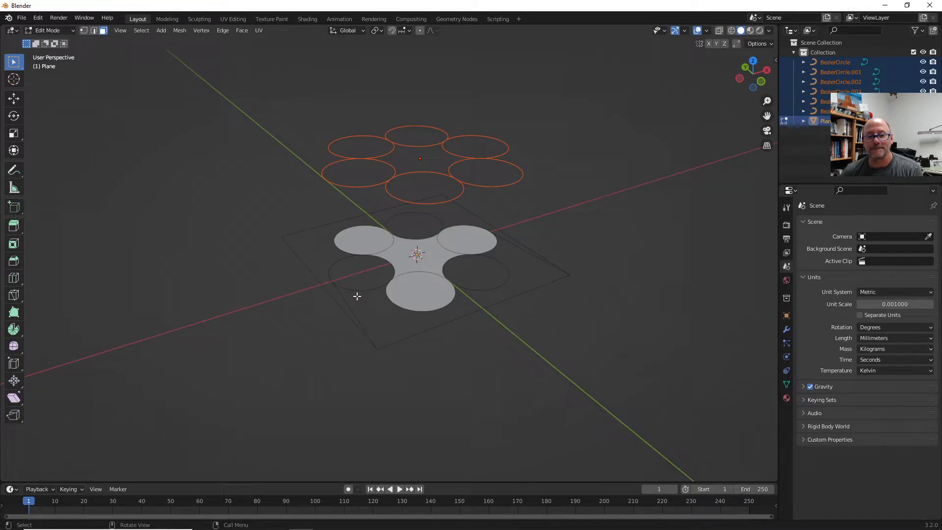
pyautogui.click(444, 278)
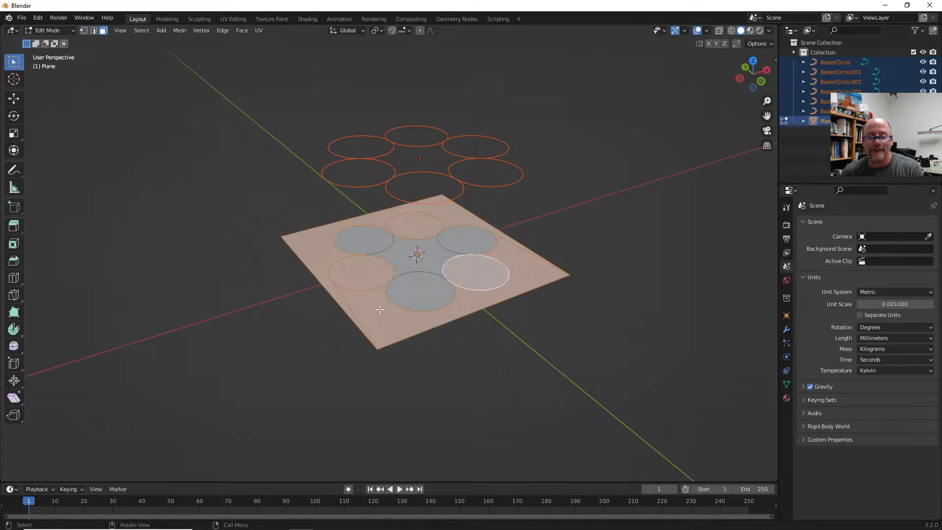
# Step: Try the Dissolve Edges option on the selected faces, and undo it
pyautogui.press('x')
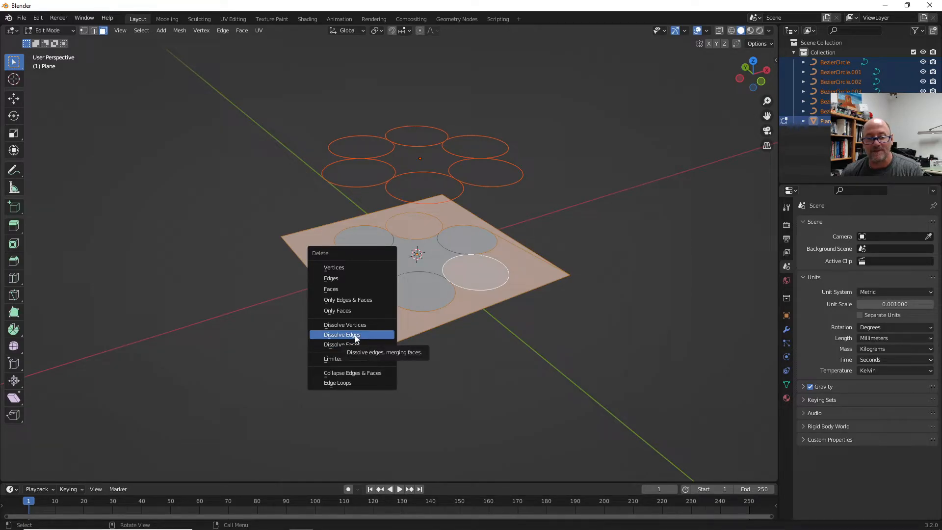
pyautogui.click(355, 335)
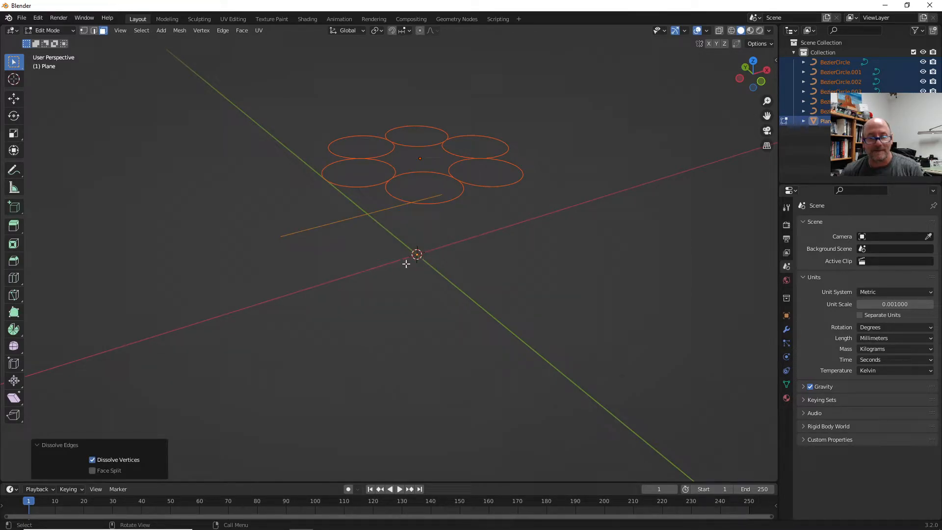
pyautogui.hotkey('ctrl', 'z')
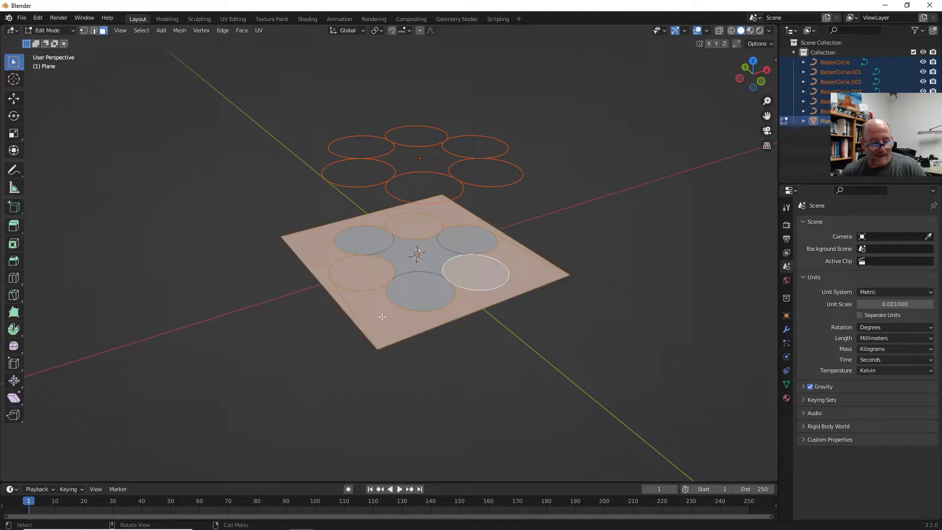
# Step: Try deleting the selection with Only Edges & Faces, and undo it
pyautogui.press('x')
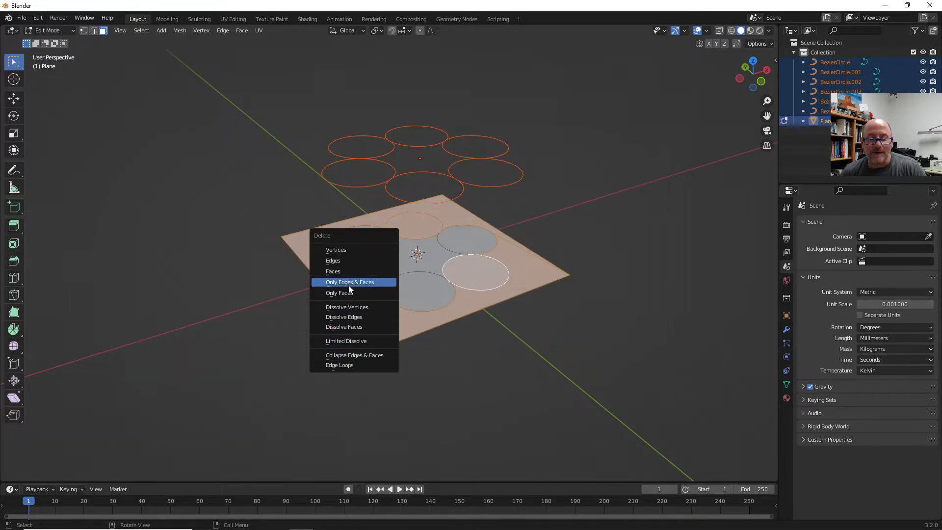
pyautogui.click(348, 282)
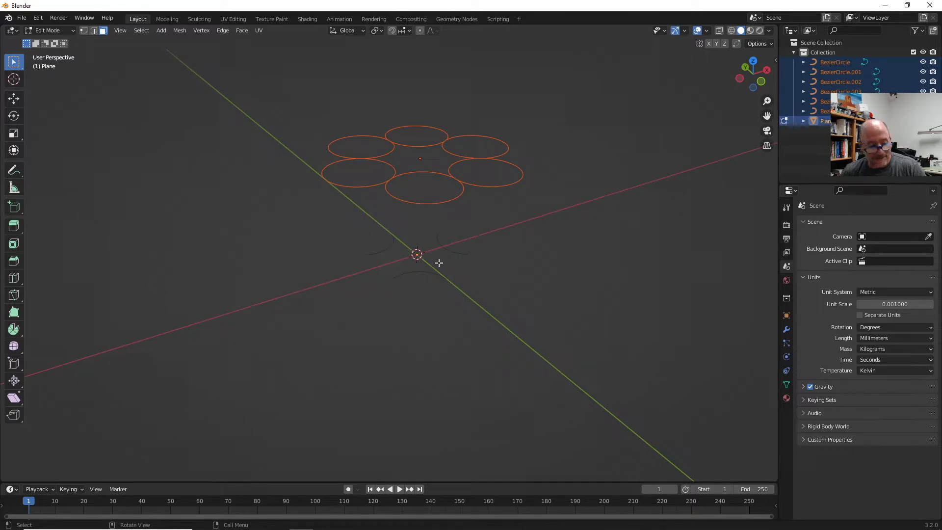
pyautogui.hotkey('ctrl', 'z')
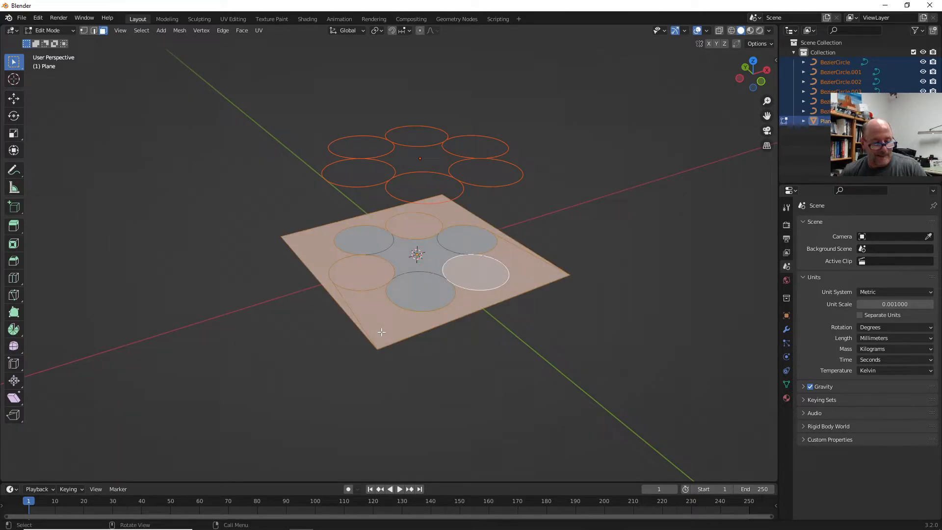
# Step: Try Collapse Edges & Faces on the selected outer and circle faces
pyautogui.press('x')
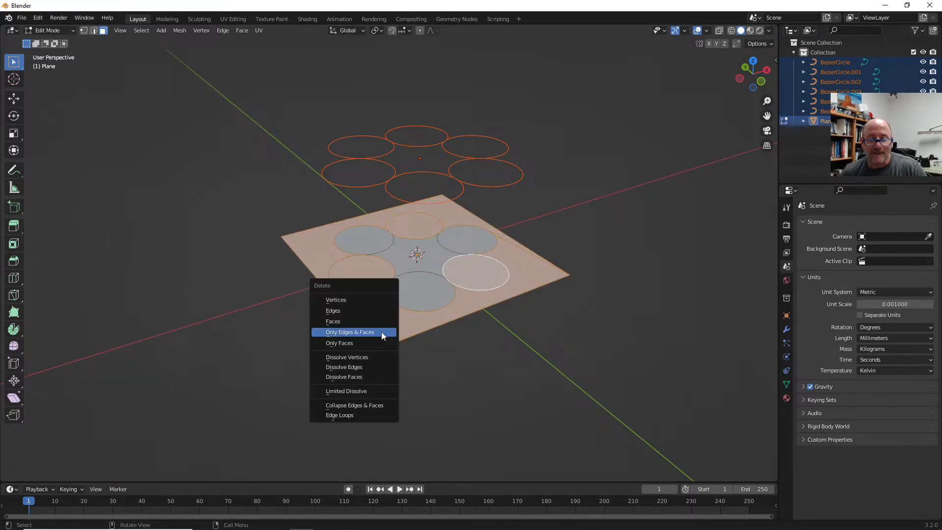
pyautogui.click(364, 407)
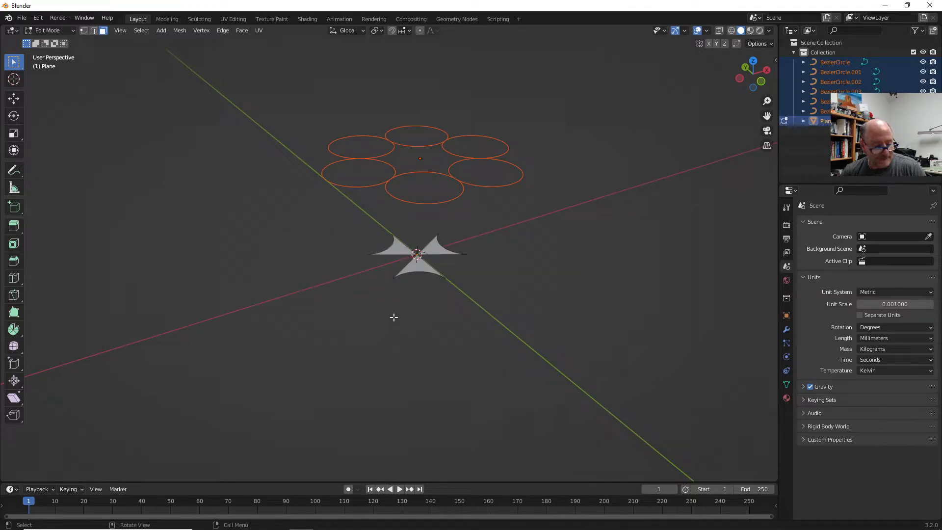
# Step: Undo the Collapse Edges & Faces operation and delete the selected outer and circle faces with the Faces option
pyautogui.hotkey('ctrl', 'z')
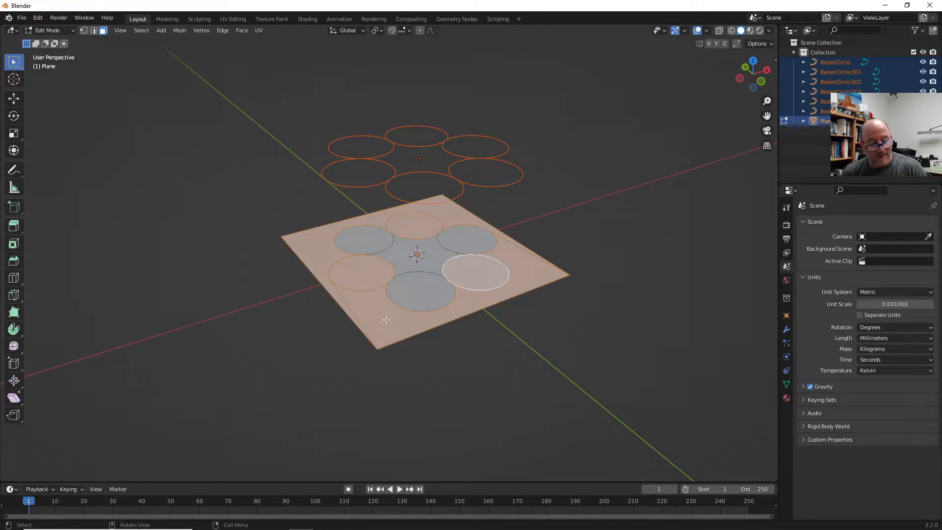
pyautogui.press('x')
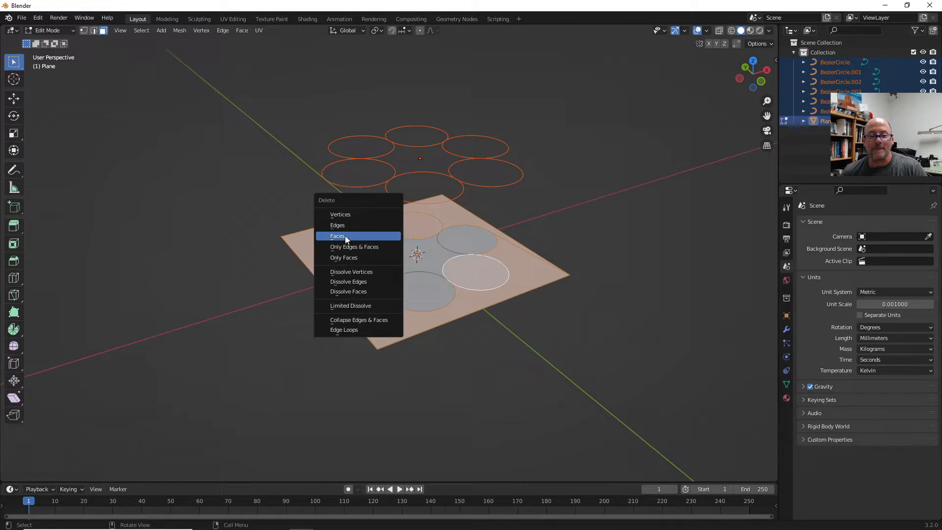
pyautogui.click(345, 235)
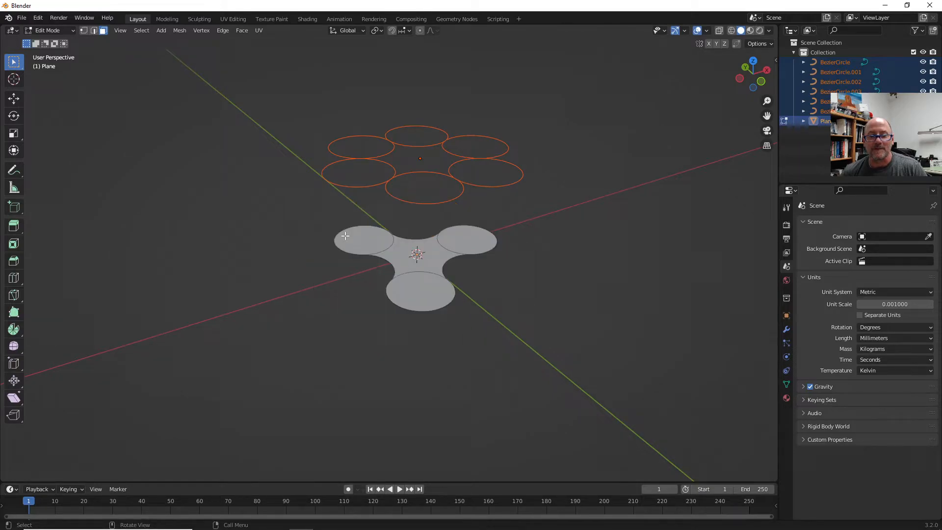
# Step: Select the three remaining circle faces and the center face, and merge them with Dissolve Faces
pyautogui.click(422, 290)
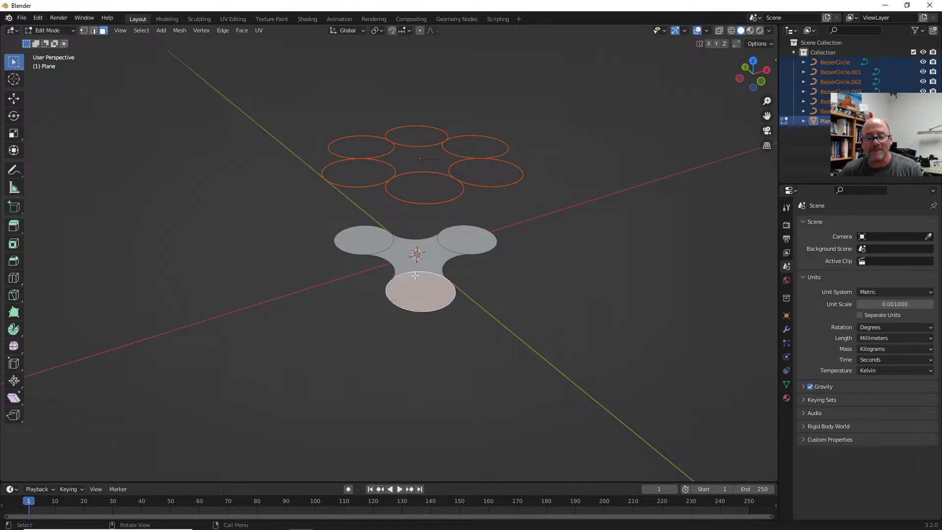
pyautogui.keyDown('shift'); pyautogui.click(373, 245); pyautogui.keyUp('shift')
pyautogui.keyDown('shift'); pyautogui.click(459, 237); pyautogui.keyUp('shift')
pyautogui.keyDown('shift'); pyautogui.click(437, 255); pyautogui.keyUp('shift')
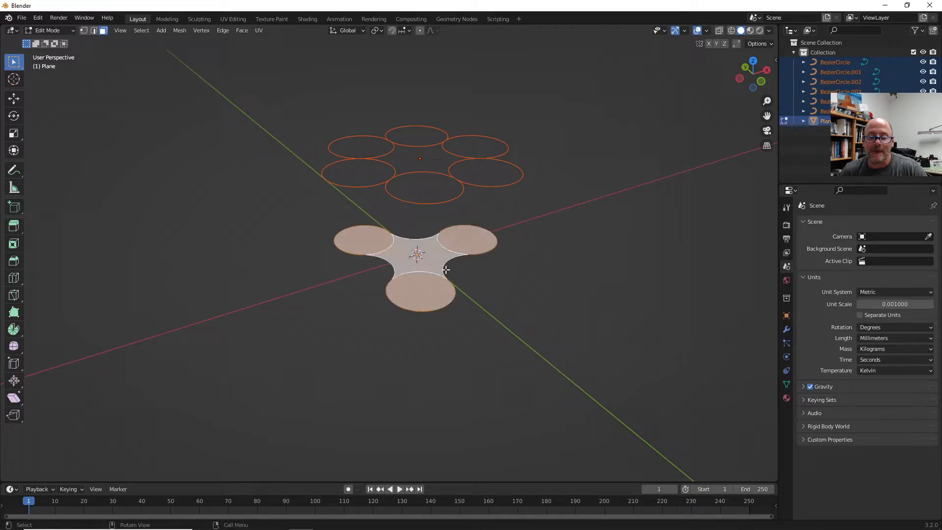
pyautogui.rightClick(416, 285)
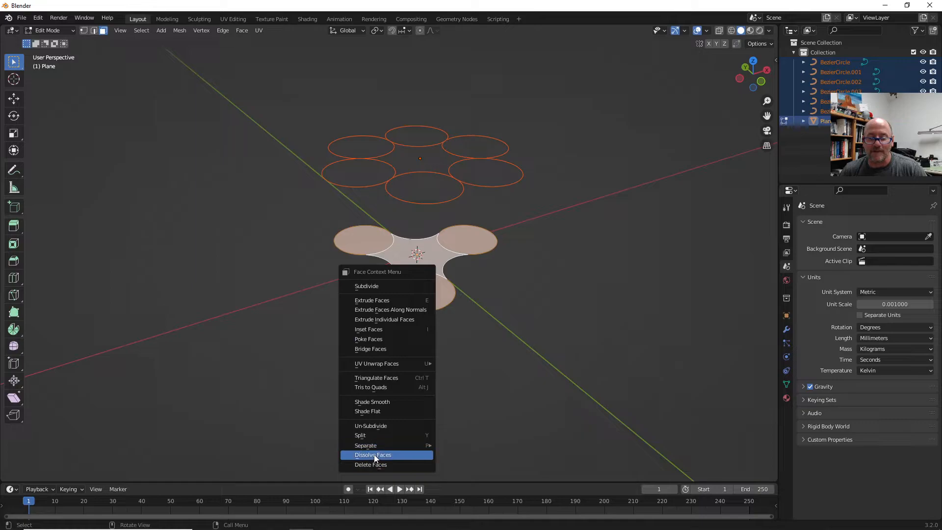
pyautogui.click(375, 456)
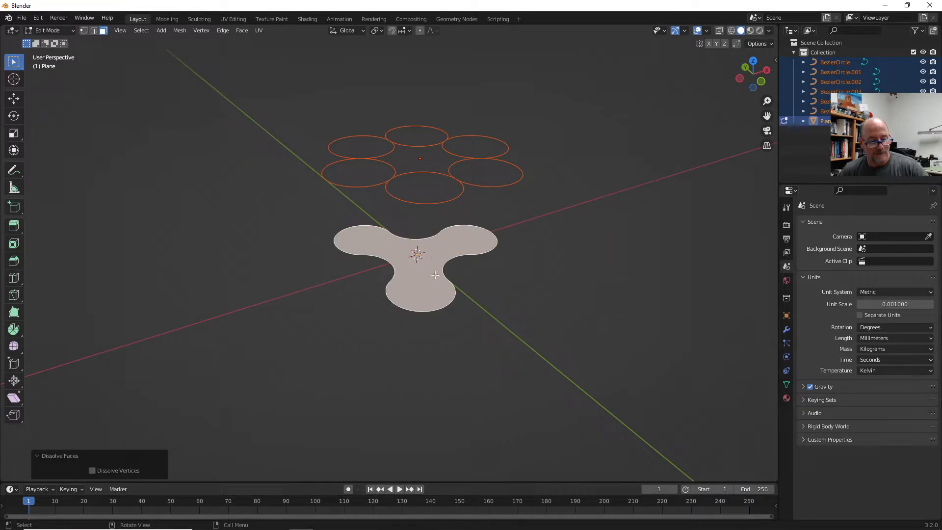
# Step: Switch to vertex selection and examine the merged spinner outline from the top, where the circle arcs meet
pyautogui.scroll(4, 423, 279)
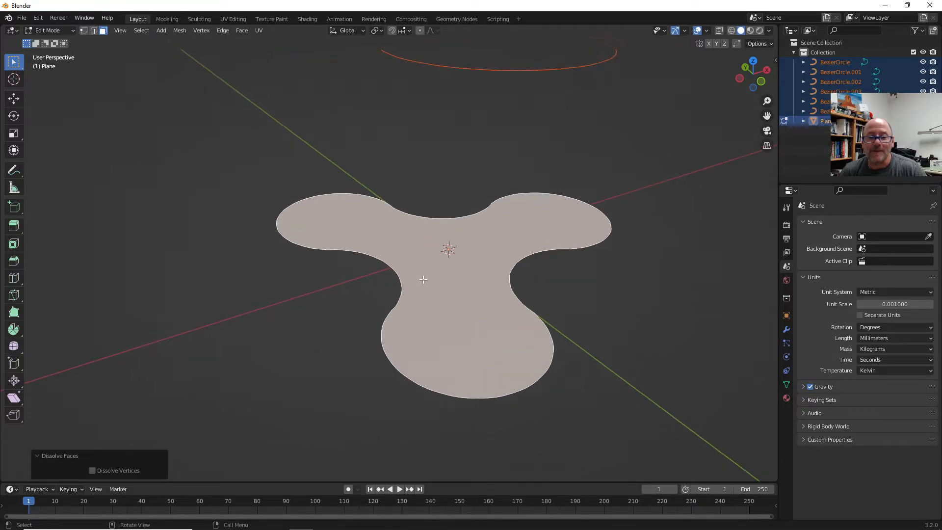
pyautogui.press('1')
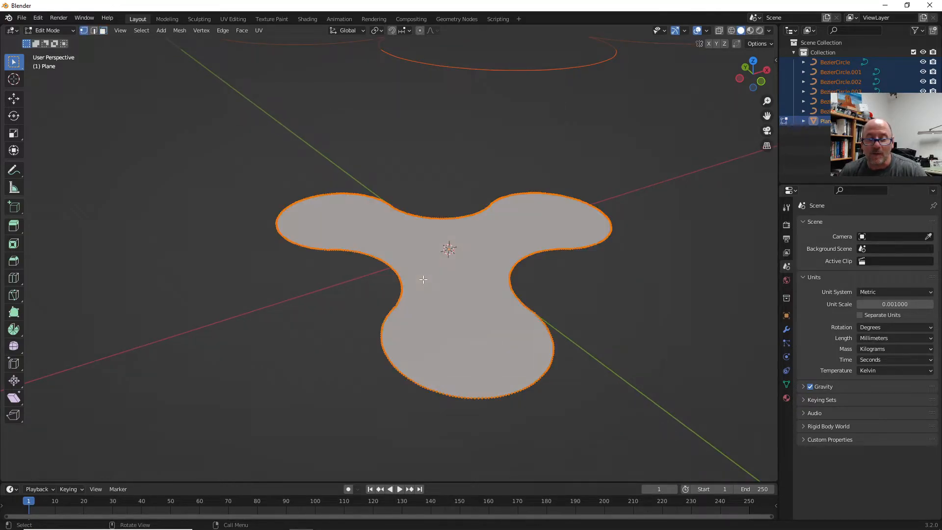
pyautogui.scroll(5, 550, 355)
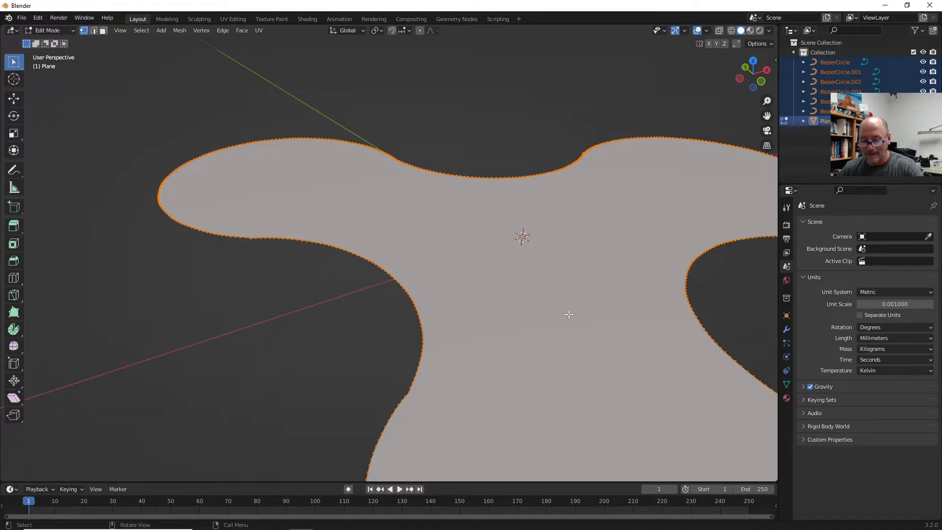
pyautogui.press('KP_7')
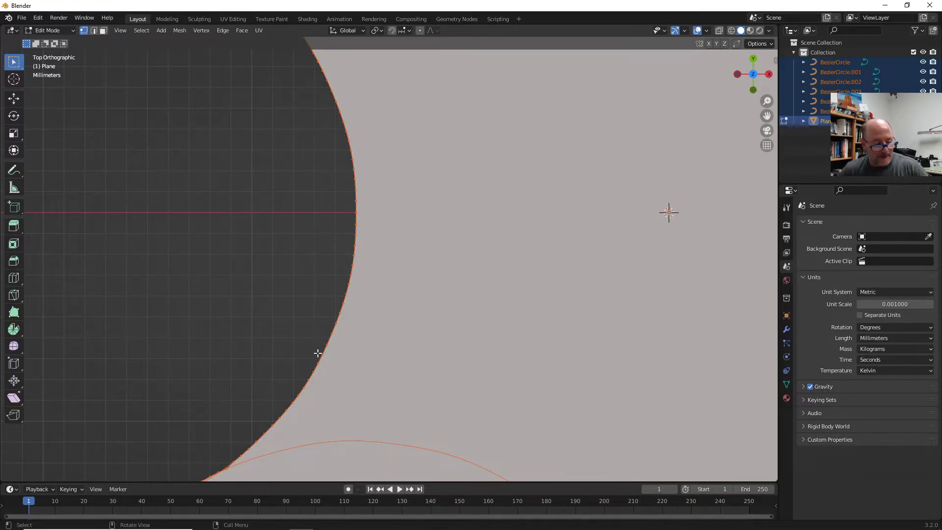
pyautogui.keyDown('shift'); pyautogui.moveTo(301, 384); pyautogui.dragTo(594, 139, button='middle'); pyautogui.keyUp('shift')
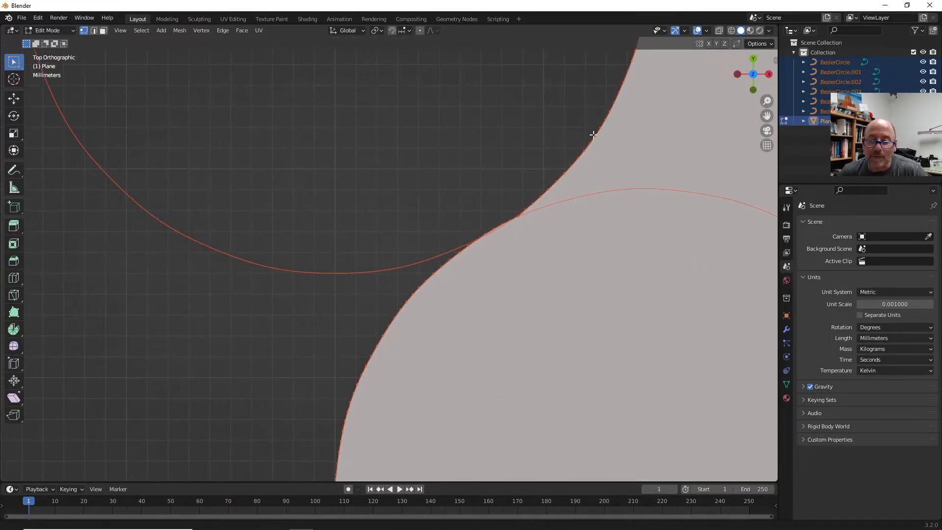
pyautogui.scroll(-6, 528, 230)
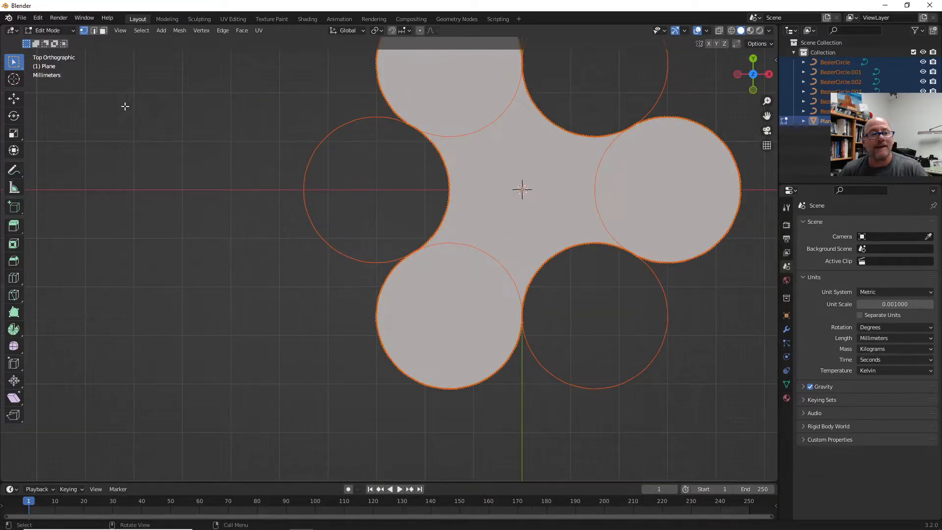
# Step: Return to Object Mode and delete the six Bezier circles floating above the spinner plane
pyautogui.press('Tab')
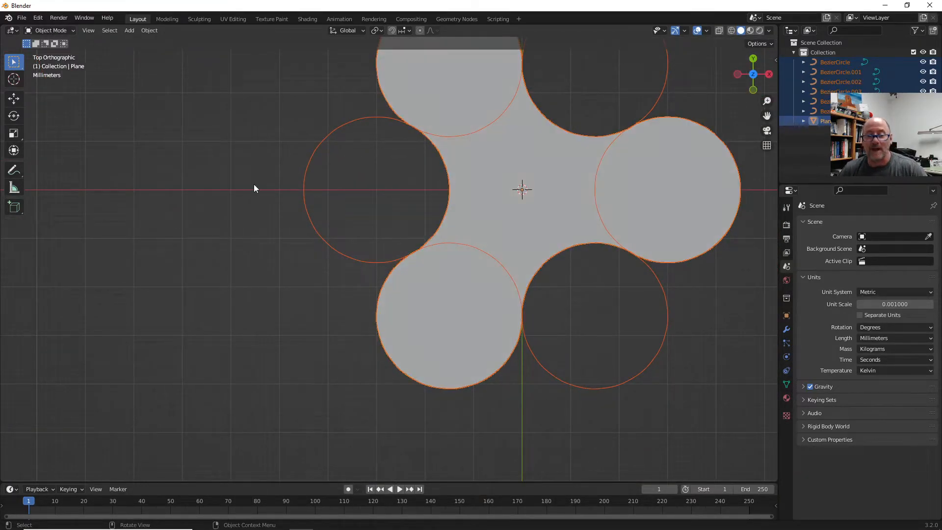
pyautogui.moveTo(403, 378); pyautogui.dragTo(346, 328, button='middle')
pyautogui.moveTo(336, 238)
pyautogui.mouseDown(button='middle')
pyautogui.moveTo(359, 244)
pyautogui.moveTo(330, 231)
pyautogui.mouseUp(button='middle')
pyautogui.moveTo(126, 143)
pyautogui.mouseDown()
pyautogui.moveTo(728, 270)
pyautogui.moveTo(763, 264)
pyautogui.mouseUp()
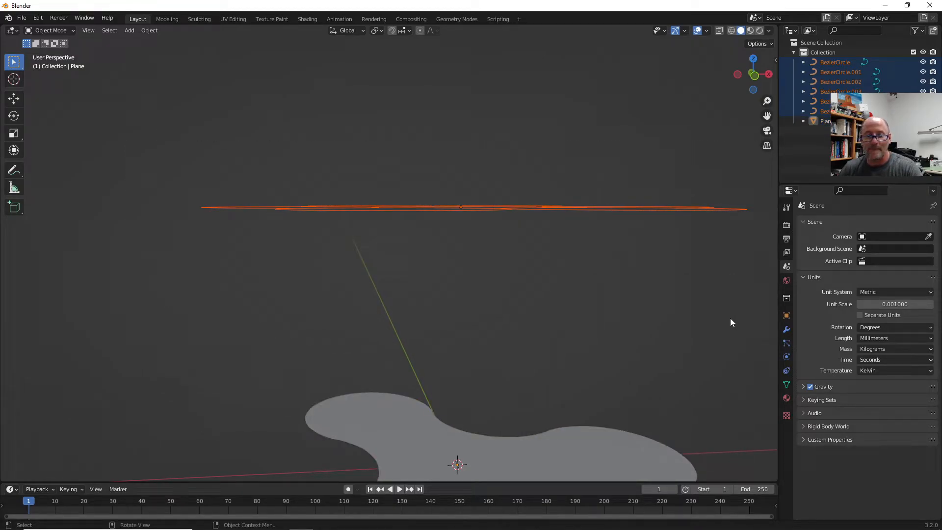
pyautogui.press('x')
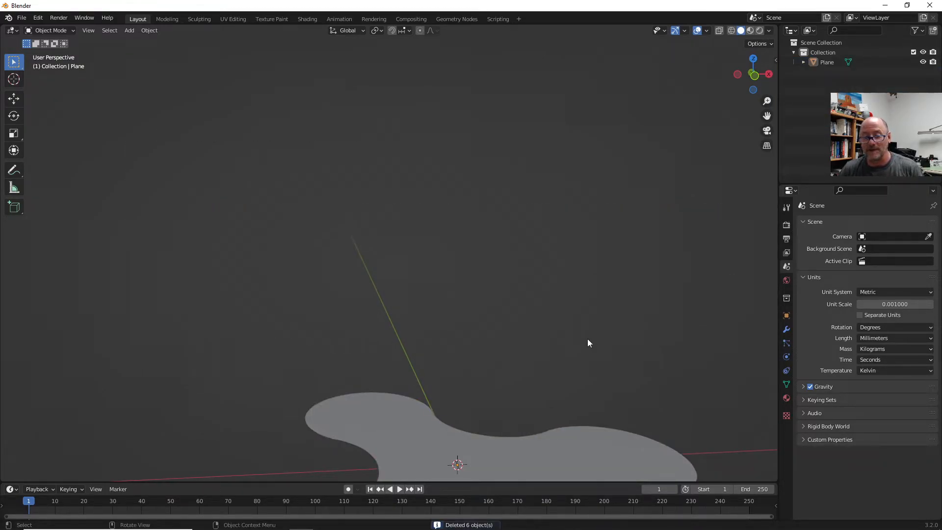
# Step: Enter Edit Mode on the spinner plane in top orthographic view and deselect all its vertices
pyautogui.moveTo(493, 414); pyautogui.dragTo(463, 271, button='middle')
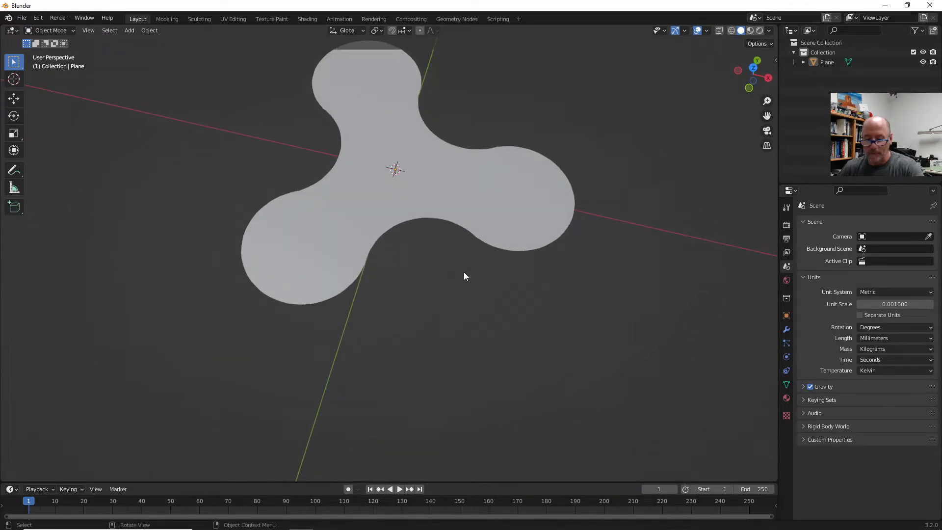
pyautogui.scroll(2, 463, 272)
pyautogui.keyDown('shift'); pyautogui.moveTo(377, 255); pyautogui.dragTo(463, 400, button='middle'); pyautogui.keyUp('shift')
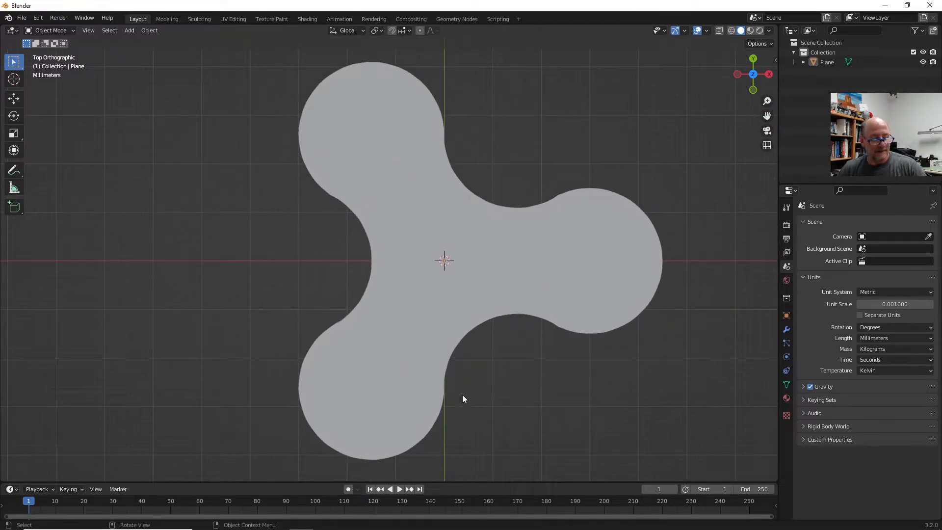
pyautogui.press('Tab')
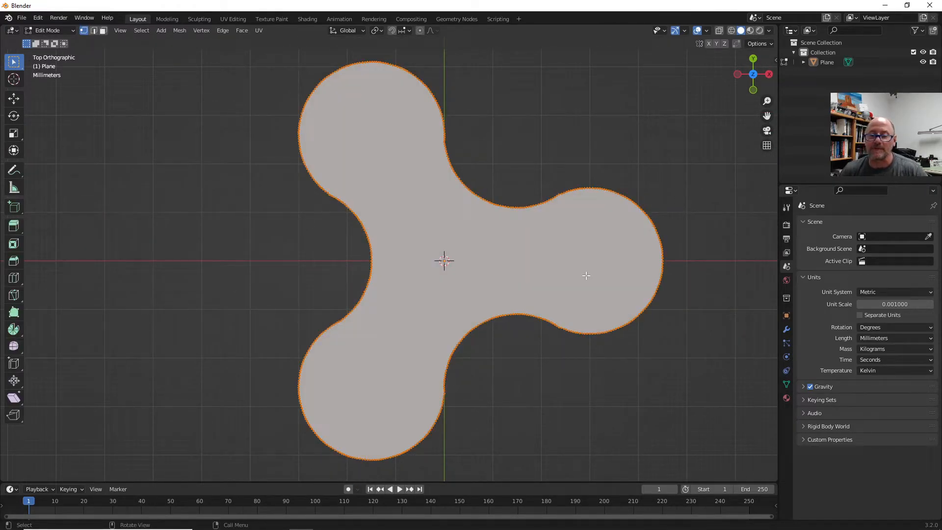
pyautogui.hotkey('alt', 'a')
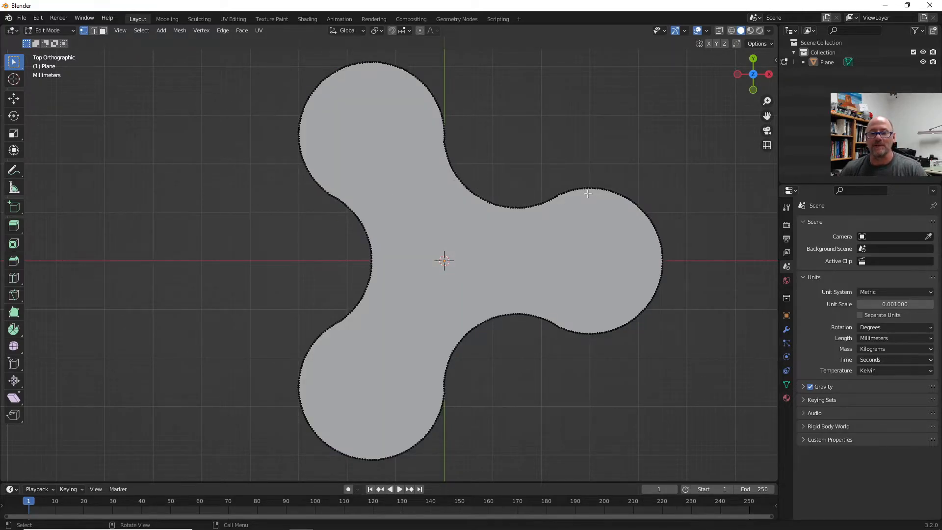
# Step: Move the kinked junction vertex on the right side of the upper arm about 0.05 mm in X and 0.02 mm in Y
pyautogui.scroll(2, 445, 144)
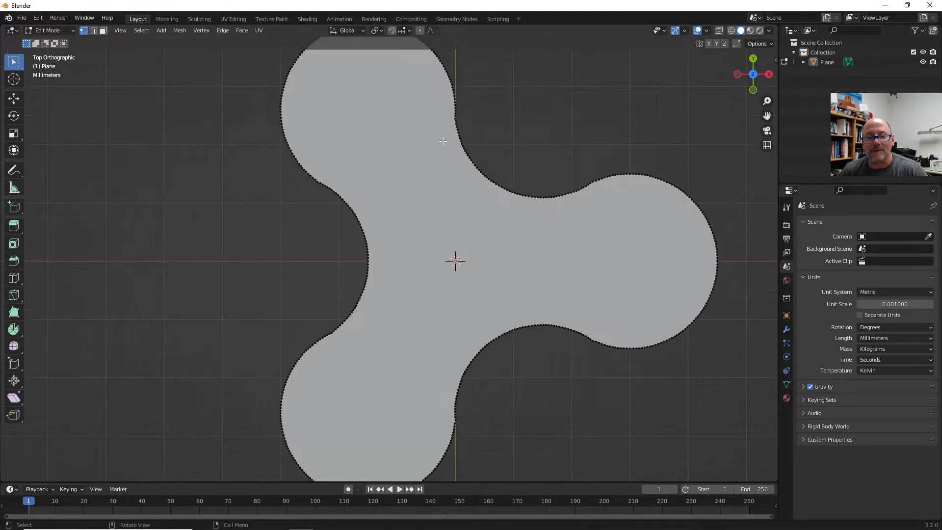
pyautogui.scroll(5, 493, 100)
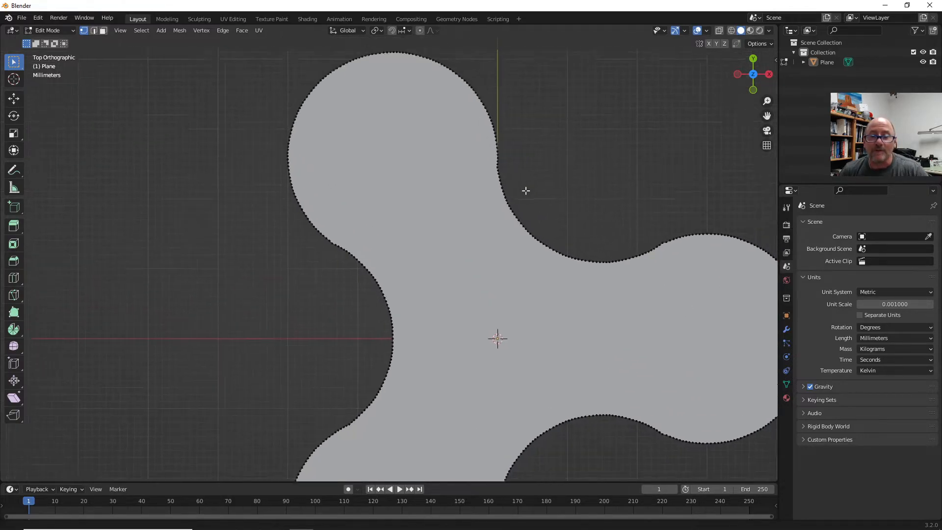
pyautogui.scroll(2, 638, 134)
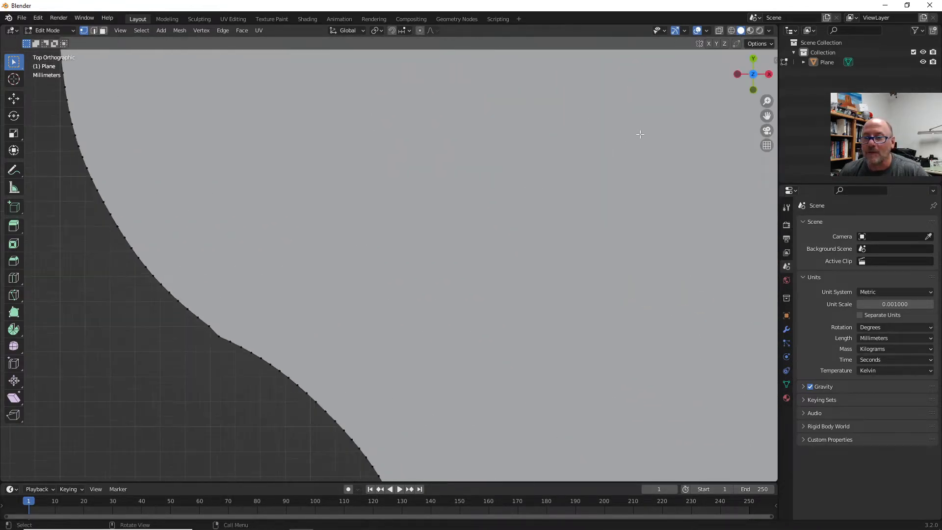
pyautogui.keyDown('shift'); pyautogui.moveTo(652, 172); pyautogui.dragTo(345, 398, button='middle'); pyautogui.keyUp('shift')
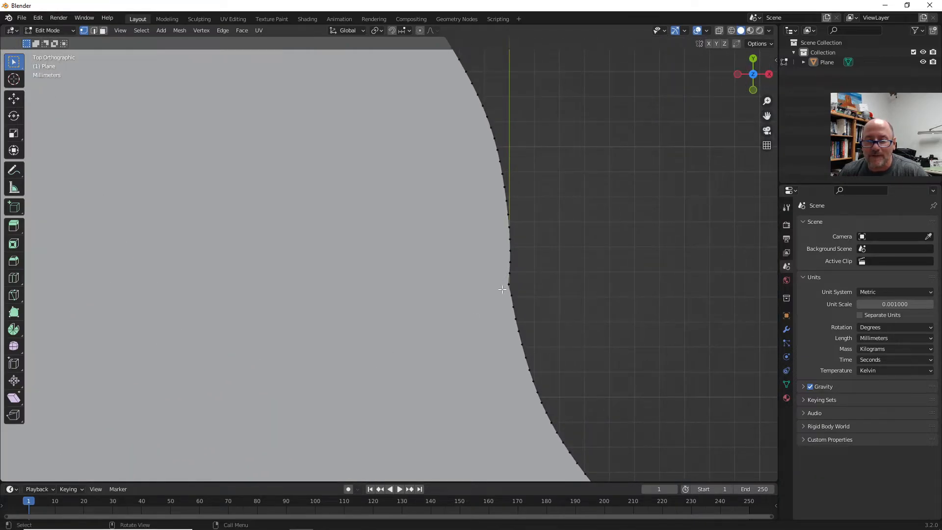
pyautogui.click(507, 289)
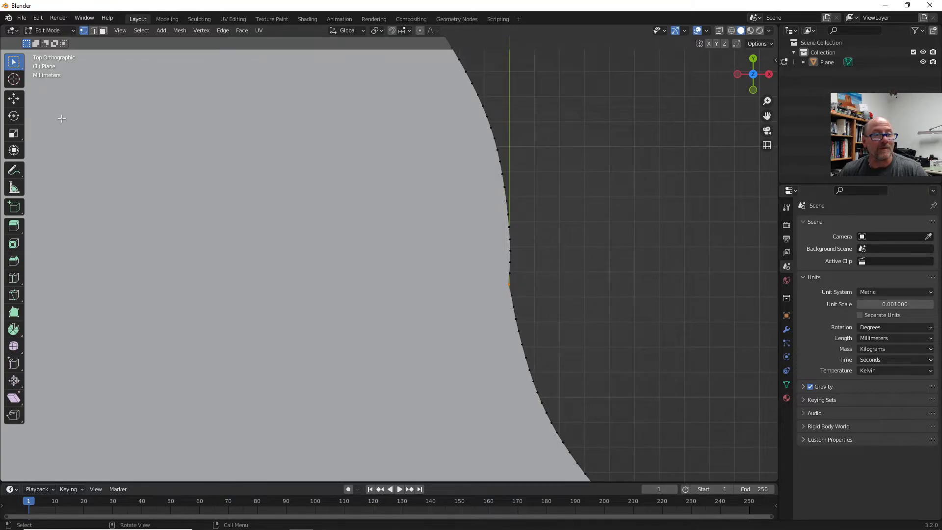
pyautogui.click(13, 100)
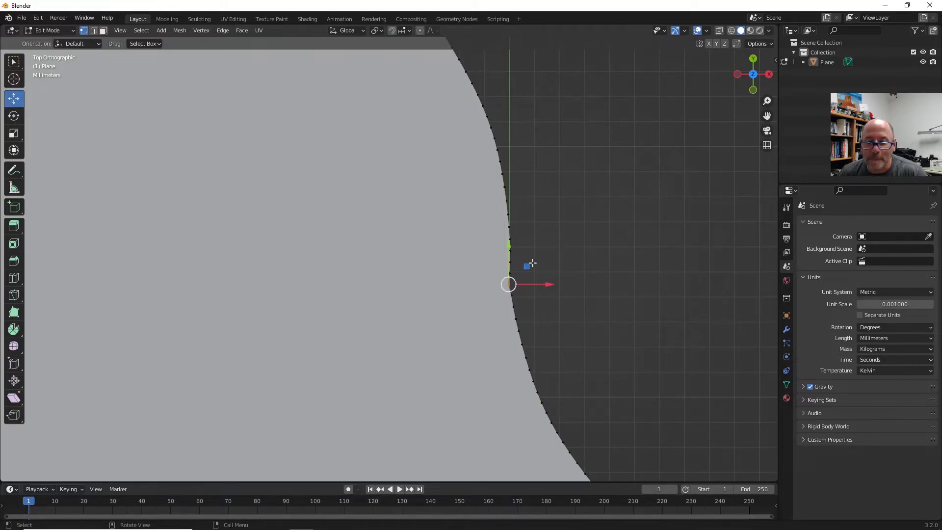
pyautogui.scroll(6, 510, 285)
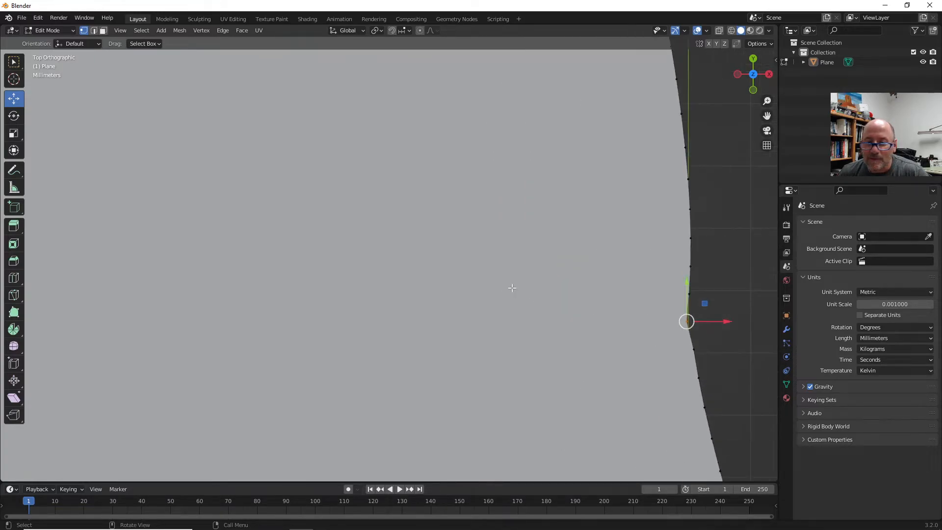
pyautogui.keyDown('shift'); pyautogui.moveTo(651, 333); pyautogui.dragTo(416, 276, button='middle'); pyautogui.keyUp('shift')
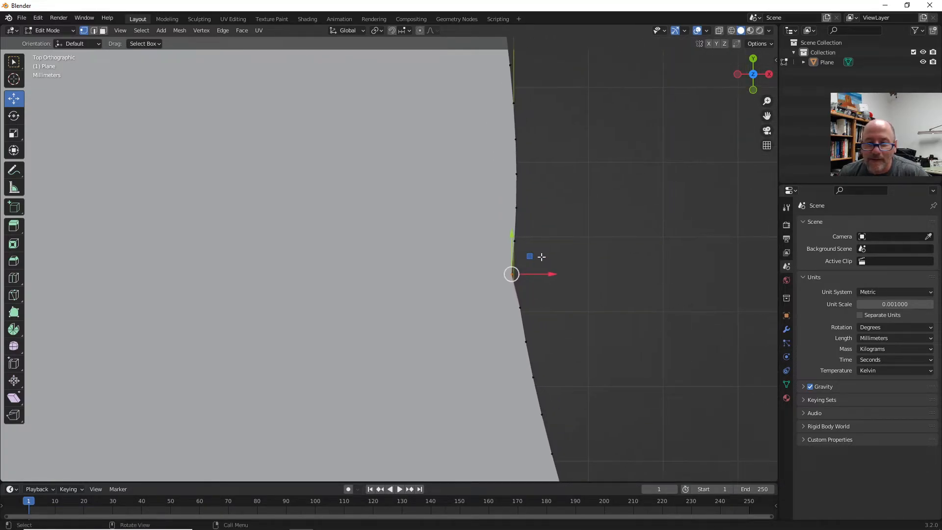
pyautogui.moveTo(529, 255); pyautogui.dragTo(532, 255)
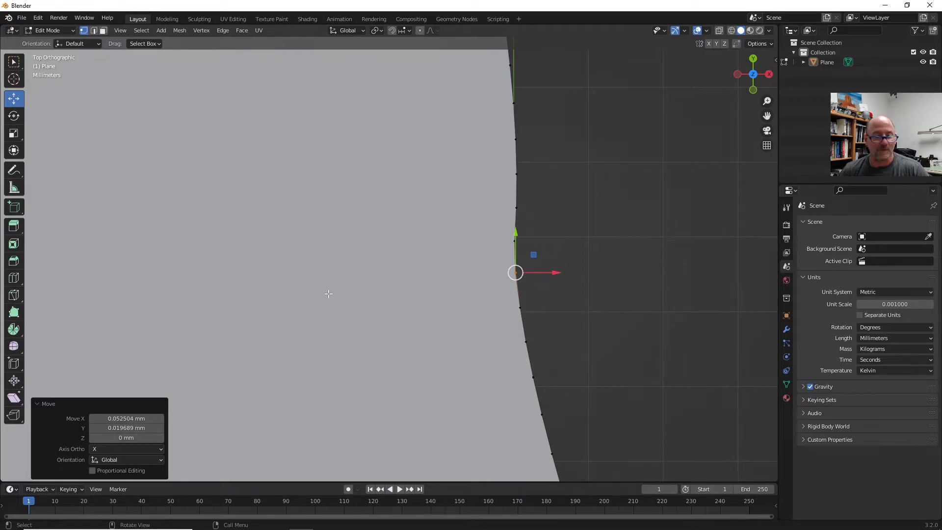
# Step: Move the kinked junction vertex on the left side of the upper arm about 0.057 mm in both X and Y
pyautogui.scroll(-5, 328, 293)
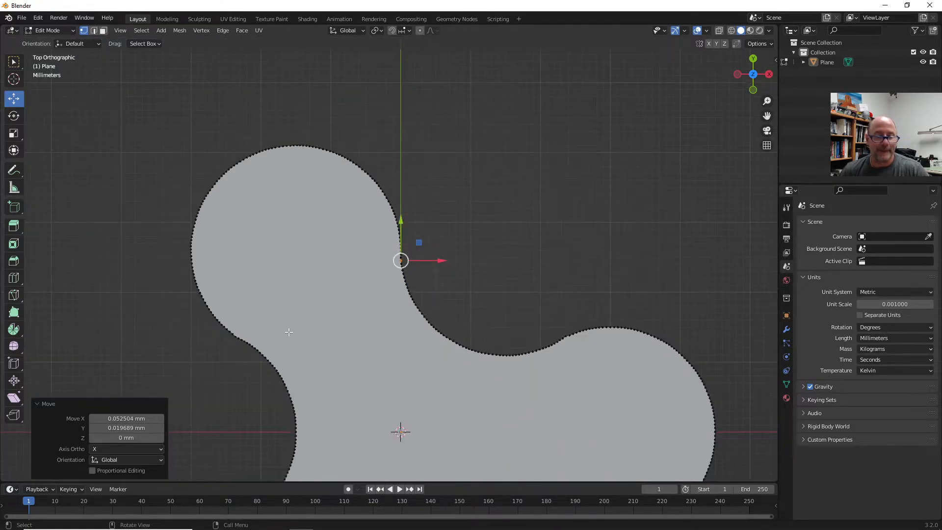
pyautogui.keyDown('shift'); pyautogui.moveTo(348, 311); pyautogui.dragTo(469, 259, button='middle'); pyautogui.keyUp('shift')
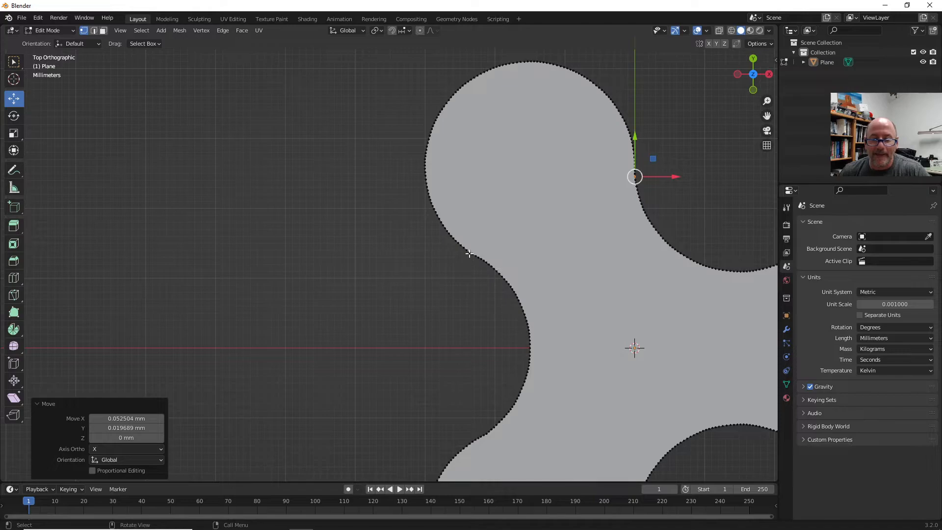
pyautogui.scroll(5, 525, 246)
pyautogui.scroll(5, 630, 233)
pyautogui.keyDown('shift'); pyautogui.moveTo(676, 236); pyautogui.dragTo(235, 336, button='middle'); pyautogui.keyUp('shift')
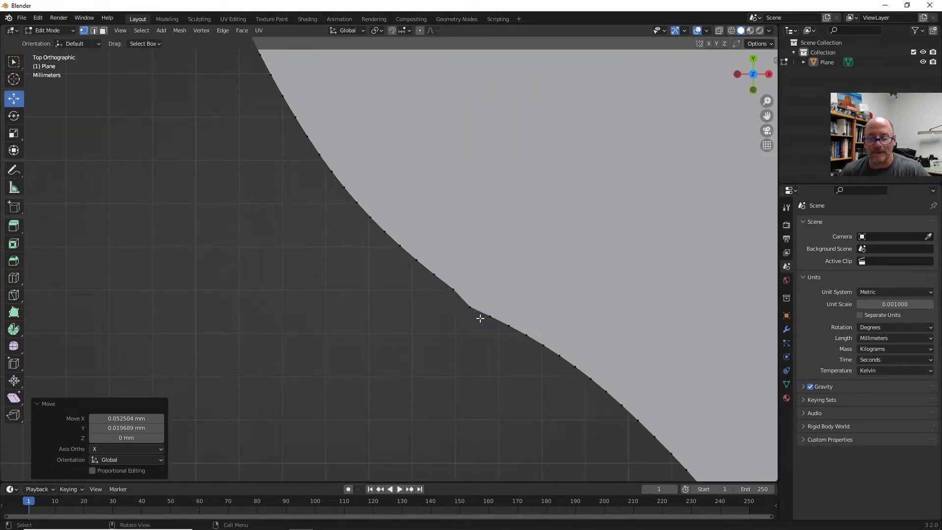
pyautogui.click(468, 307)
pyautogui.moveTo(487, 288); pyautogui.dragTo(492, 284)
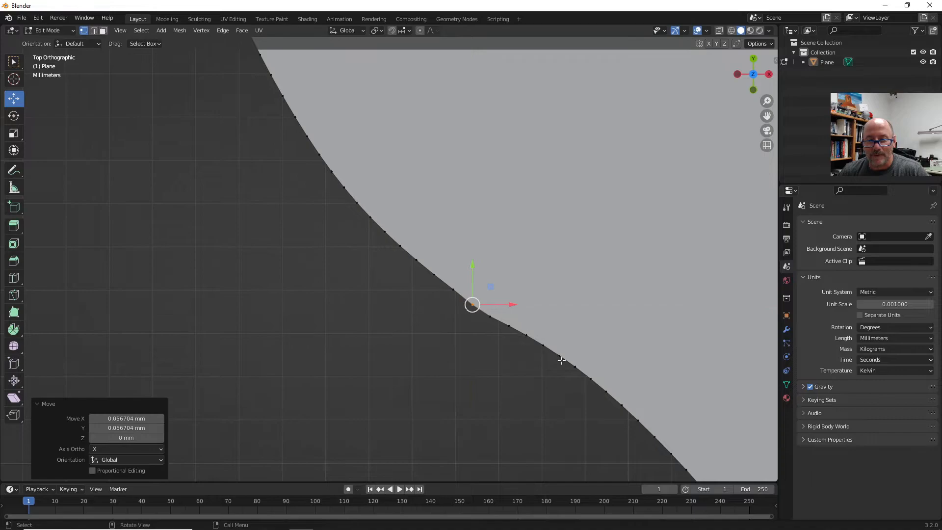
# Step: Move the kinked junction vertex on the left side of the lower arm about 0.068 mm in Y
pyautogui.scroll(-9, 631, 392)
pyautogui.keyDown('shift'); pyautogui.moveTo(477, 427); pyautogui.dragTo(591, 198, button='middle'); pyautogui.keyUp('shift')
pyautogui.scroll(4, 539, 258)
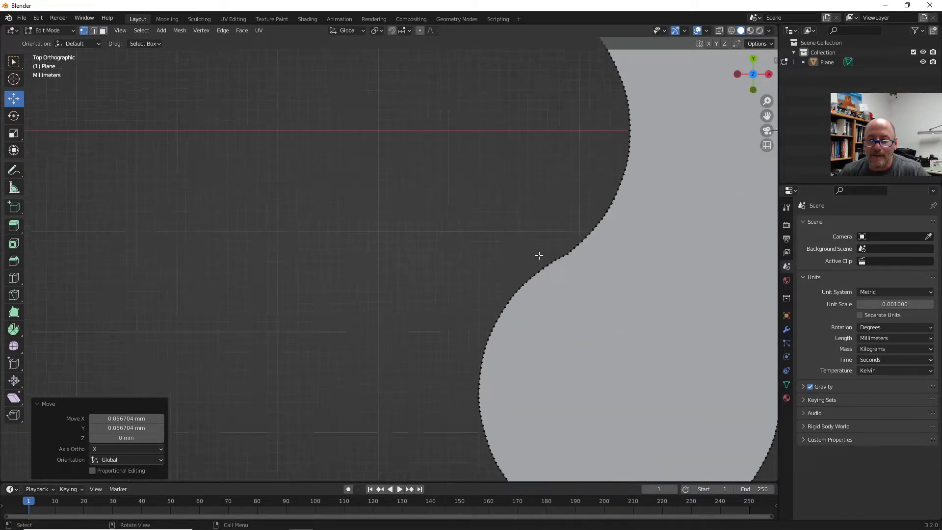
pyautogui.keyDown('shift'); pyautogui.moveTo(700, 267); pyautogui.dragTo(499, 254, button='middle'); pyautogui.keyUp('shift')
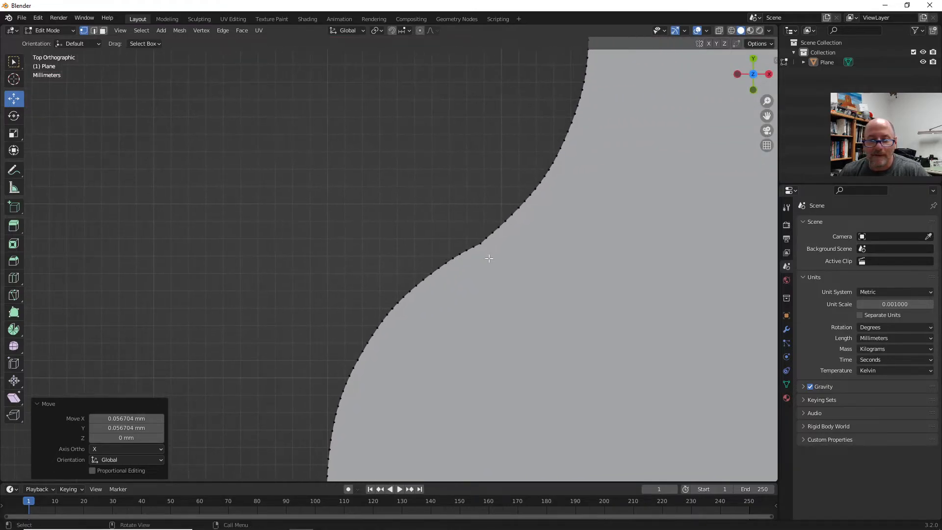
pyautogui.scroll(3, 484, 248)
pyautogui.keyDown('shift'); pyautogui.moveTo(635, 261); pyautogui.dragTo(445, 256, button='middle'); pyautogui.keyUp('shift')
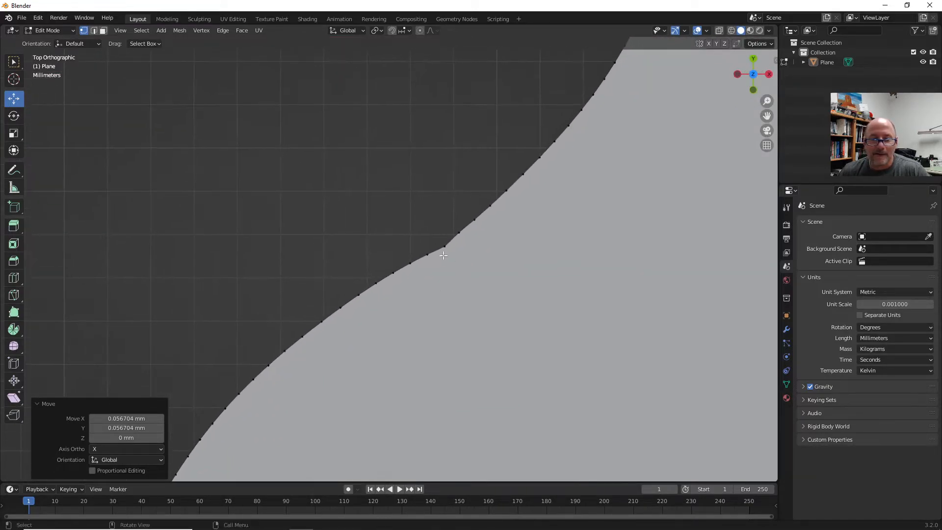
pyautogui.click(443, 247)
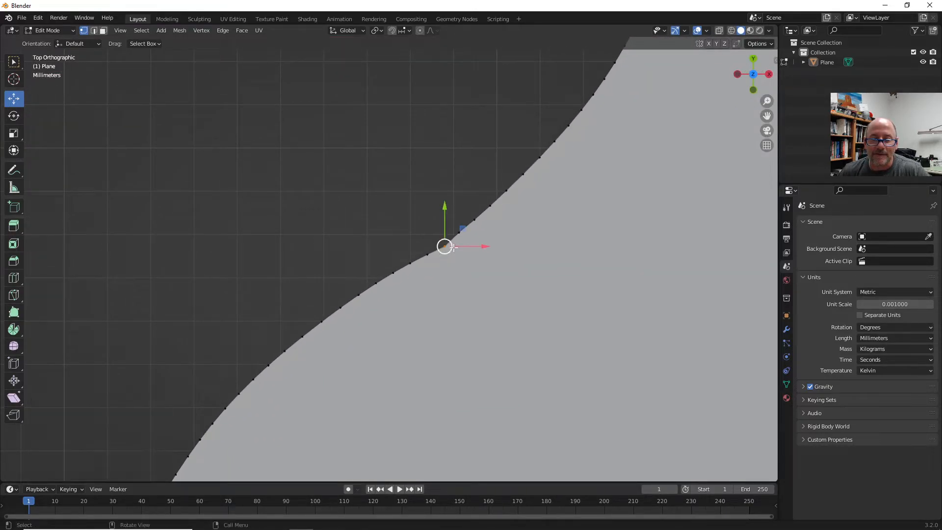
pyautogui.moveTo(462, 228); pyautogui.dragTo(460, 224)
# Step: Move the kinked junction vertex on the right side of the lower arm about -0.085 mm in X and -0.039 mm in Y
pyautogui.scroll(-3, 640, 318)
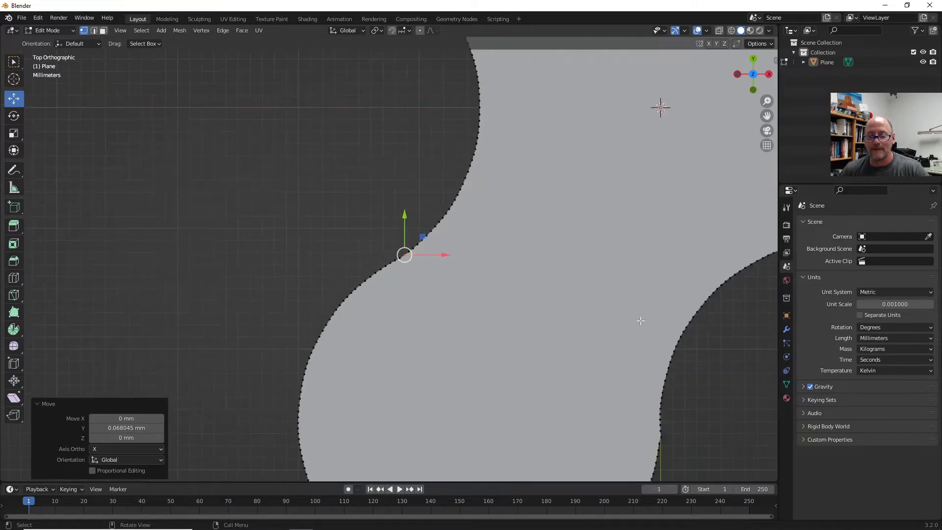
pyautogui.moveTo(653, 426); pyautogui.dragTo(597, 416, button='middle')
pyautogui.press('KP_7')
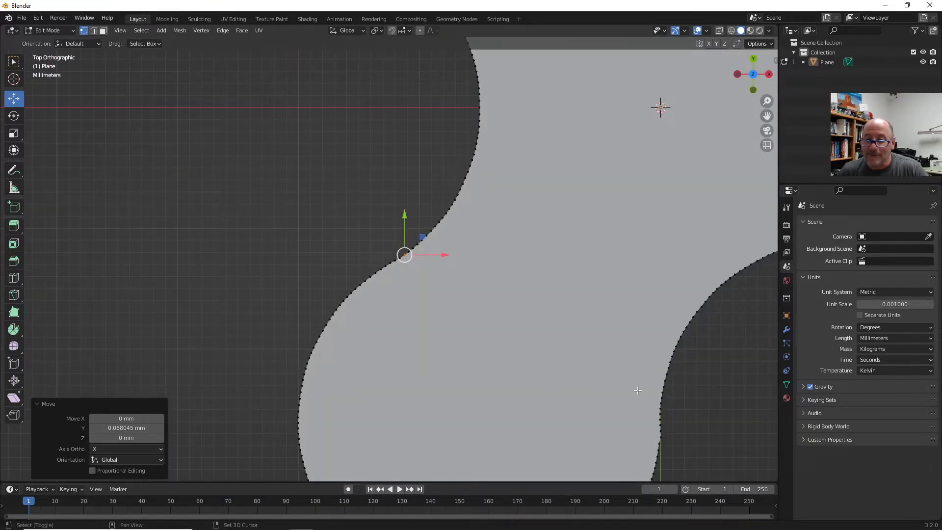
pyautogui.keyDown('shift'); pyautogui.moveTo(660, 448); pyautogui.dragTo(446, 247, button='middle'); pyautogui.keyUp('shift')
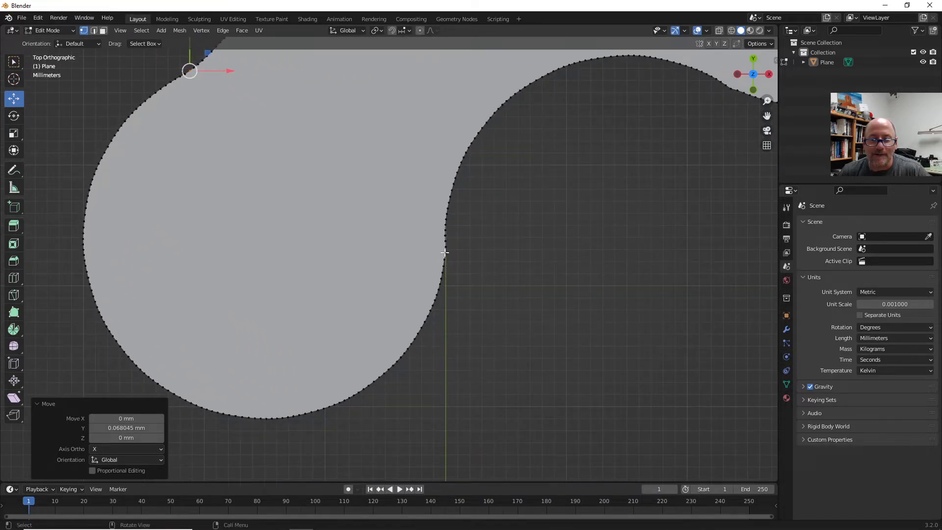
pyautogui.scroll(7, 444, 252)
pyautogui.scroll(3, 609, 237)
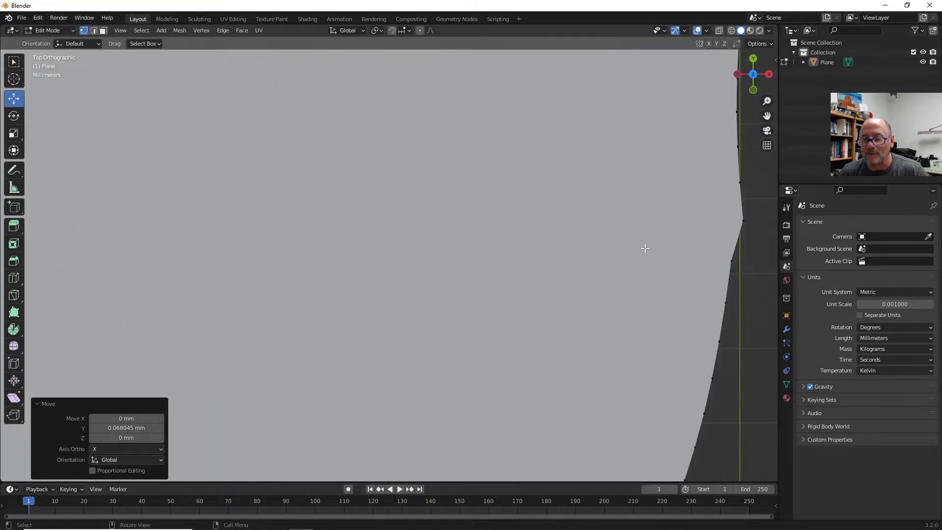
pyautogui.keyDown('shift'); pyautogui.moveTo(667, 258); pyautogui.dragTo(442, 315, button='middle'); pyautogui.keyUp('shift')
pyautogui.moveTo(530, 263); pyautogui.dragTo(508, 294)
pyautogui.moveTo(540, 255); pyautogui.dragTo(532, 257)
# Step: Move the kinked junction vertex on the underside of the right arm about 0.008 mm in X and 0.063 mm in Y
pyautogui.scroll(-3, 579, 239)
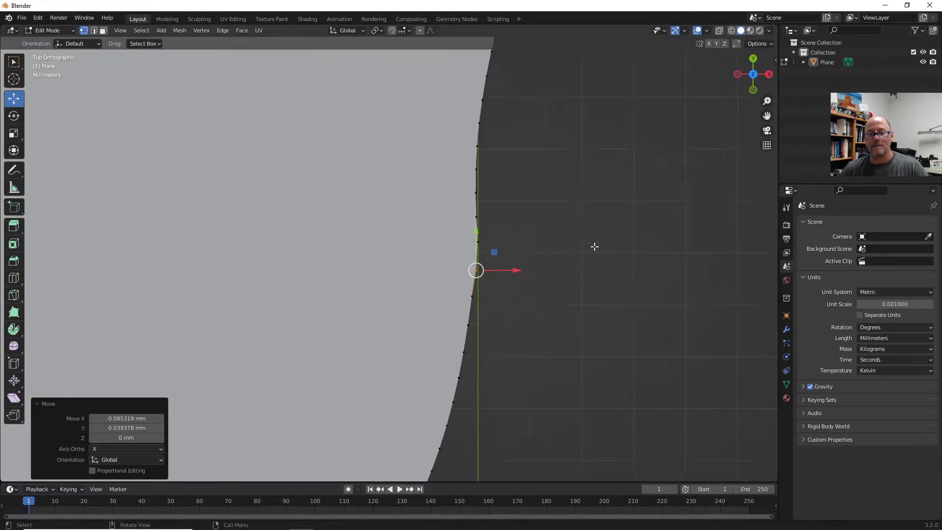
pyautogui.scroll(-4, 579, 238)
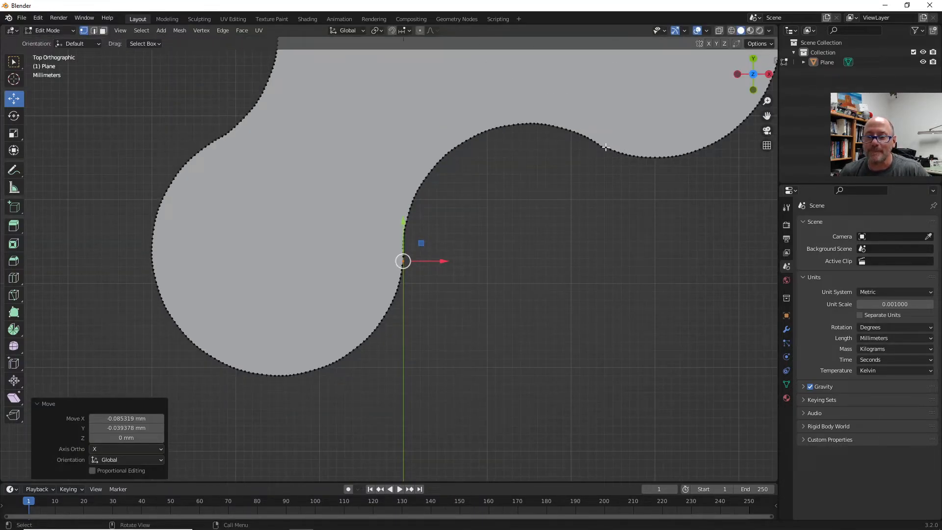
pyautogui.scroll(3, 605, 144)
pyautogui.scroll(1, 604, 144)
pyautogui.keyDown('shift'); pyautogui.moveTo(646, 156); pyautogui.dragTo(330, 450, button='middle'); pyautogui.keyUp('shift')
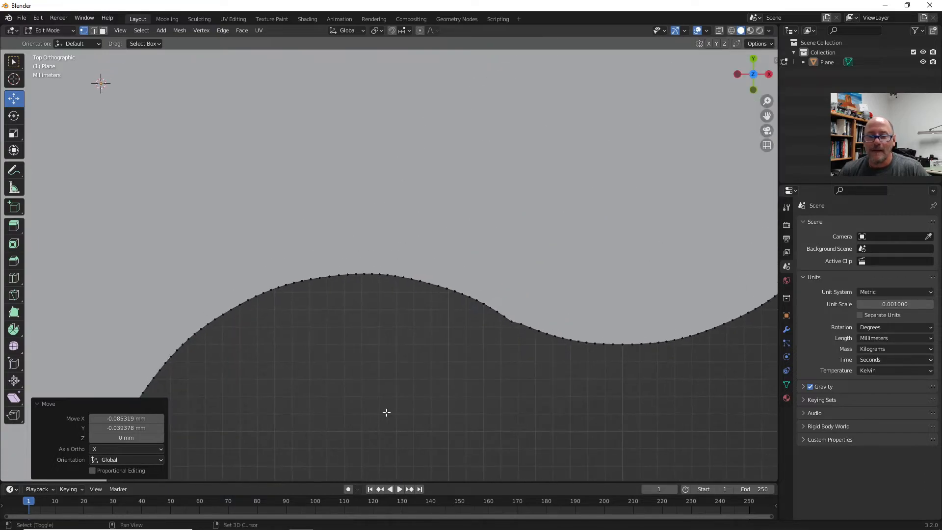
pyautogui.scroll(7, 511, 317)
pyautogui.keyDown('shift'); pyautogui.moveTo(612, 376); pyautogui.dragTo(147, 177, button='middle'); pyautogui.keyUp('shift')
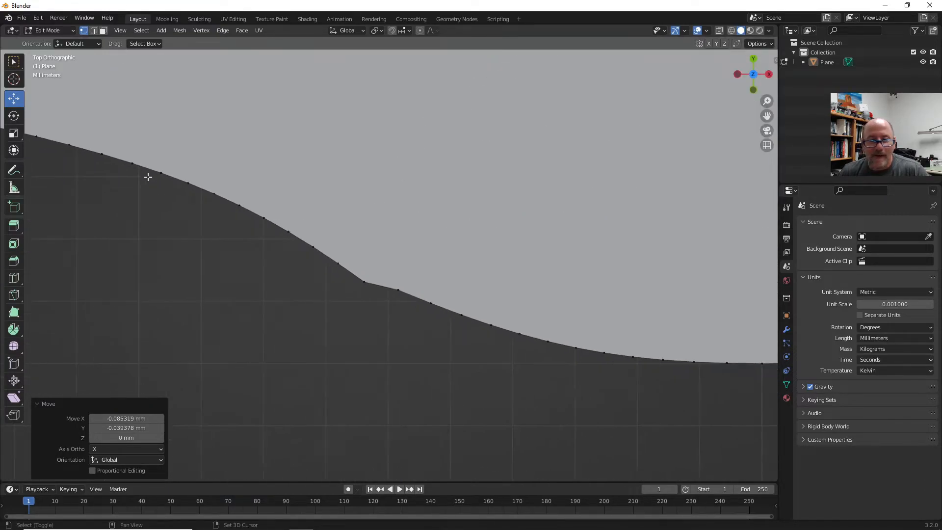
pyautogui.click(364, 282)
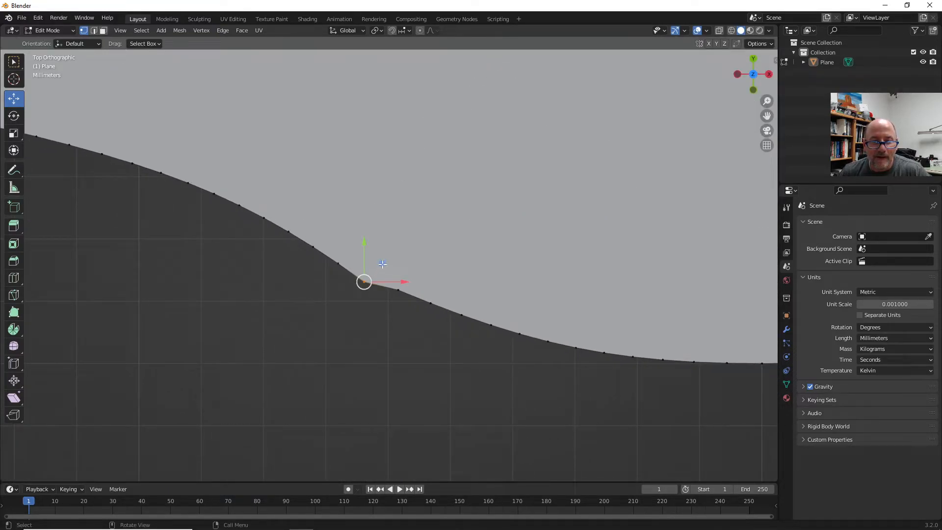
pyautogui.moveTo(383, 262); pyautogui.dragTo(383, 257)
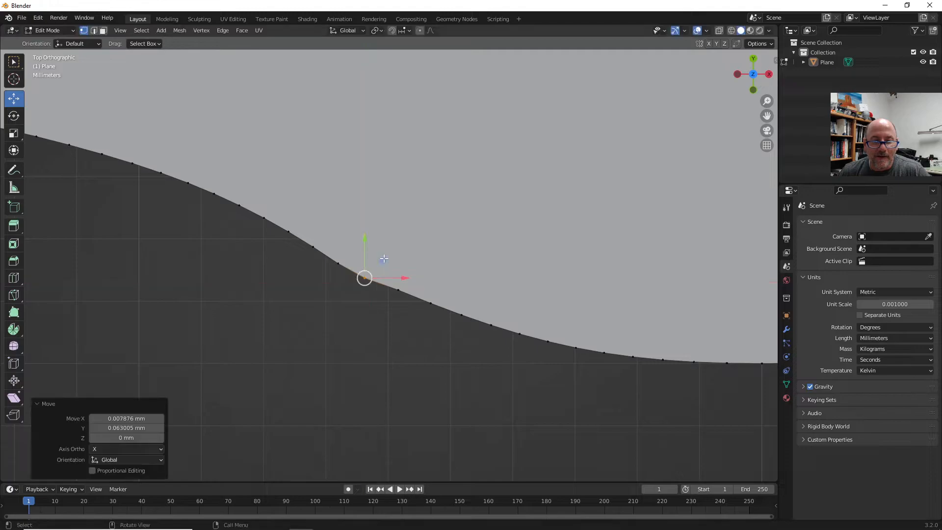
# Step: Move the kinked junction vertex on the upper side of the right arm about 0.039 mm in X and -0.071 mm in Y
pyautogui.scroll(-8, 539, 324)
pyautogui.scroll(-2, 568, 299)
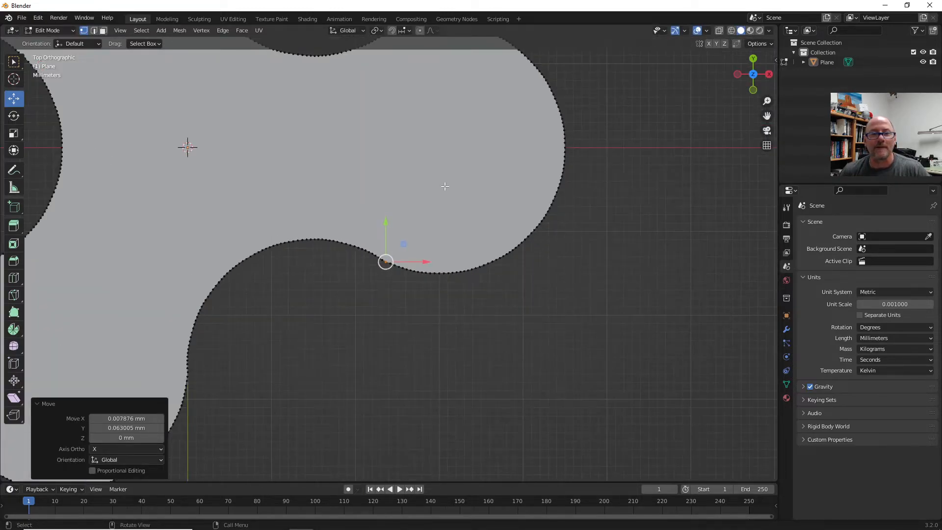
pyautogui.keyDown('shift'); pyautogui.moveTo(441, 189); pyautogui.dragTo(517, 293, button='middle'); pyautogui.keyUp('shift')
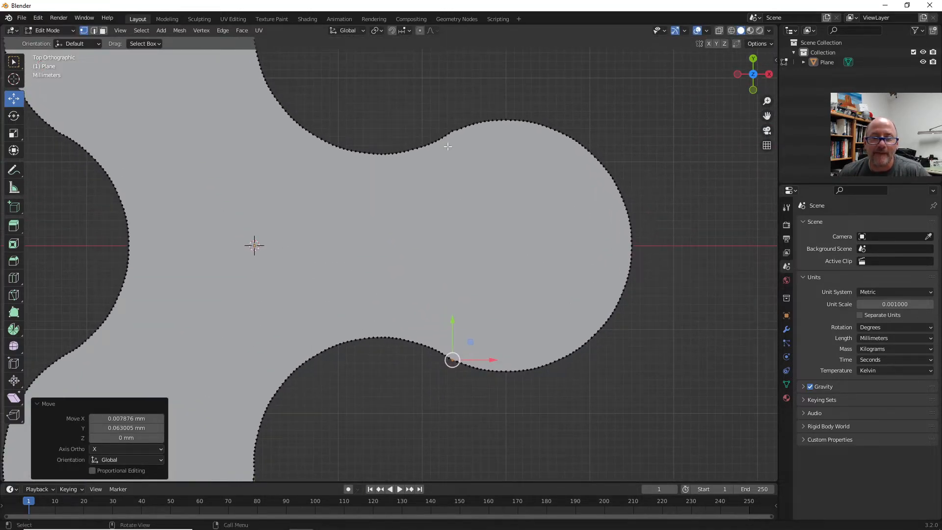
pyautogui.scroll(5, 451, 134)
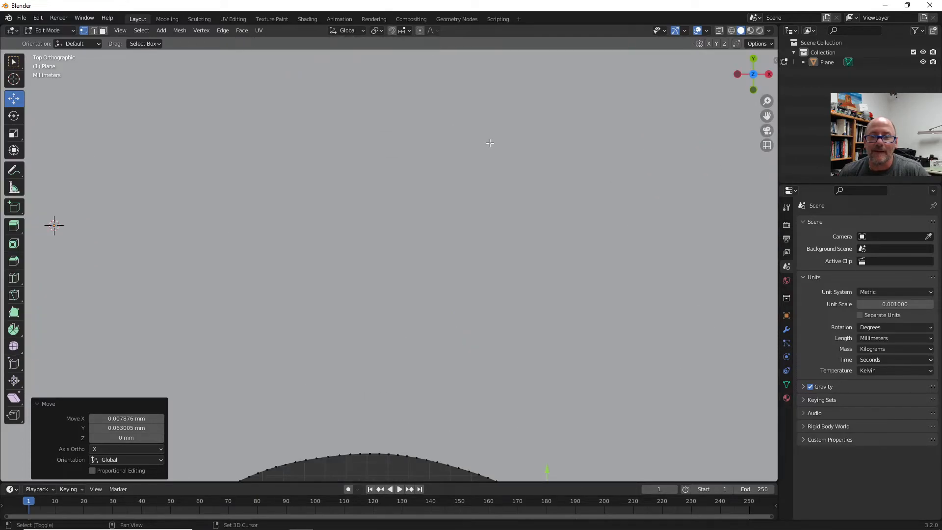
pyautogui.keyDown('shift'); pyautogui.scroll(6, 454, 46); pyautogui.keyUp('shift')
pyautogui.scroll(4, 519, 277)
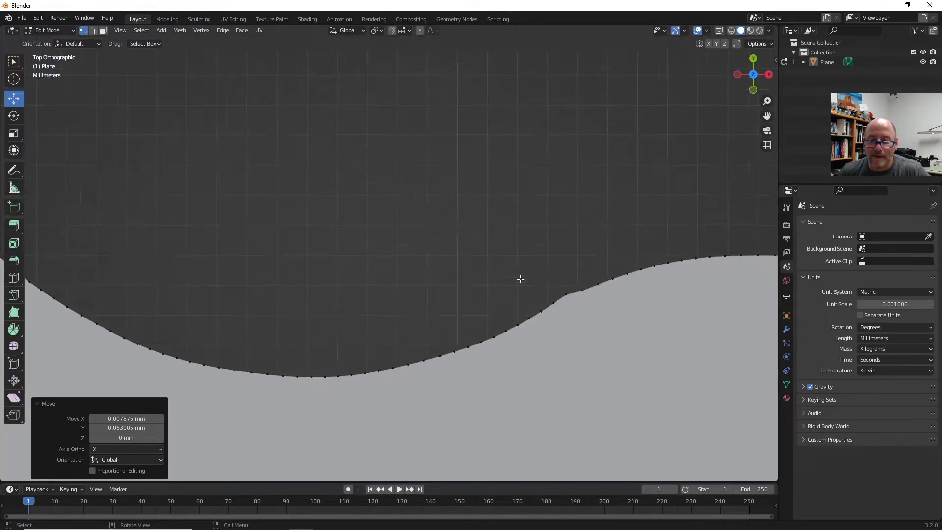
pyautogui.keyDown('shift'); pyautogui.moveTo(618, 334); pyautogui.dragTo(193, 220, button='middle'); pyautogui.keyUp('shift')
pyautogui.moveTo(308, 187)
pyautogui.mouseDown()
pyautogui.moveTo(327, 227)
pyautogui.moveTo(343, 223)
pyautogui.moveTo(349, 207)
pyautogui.mouseUp()
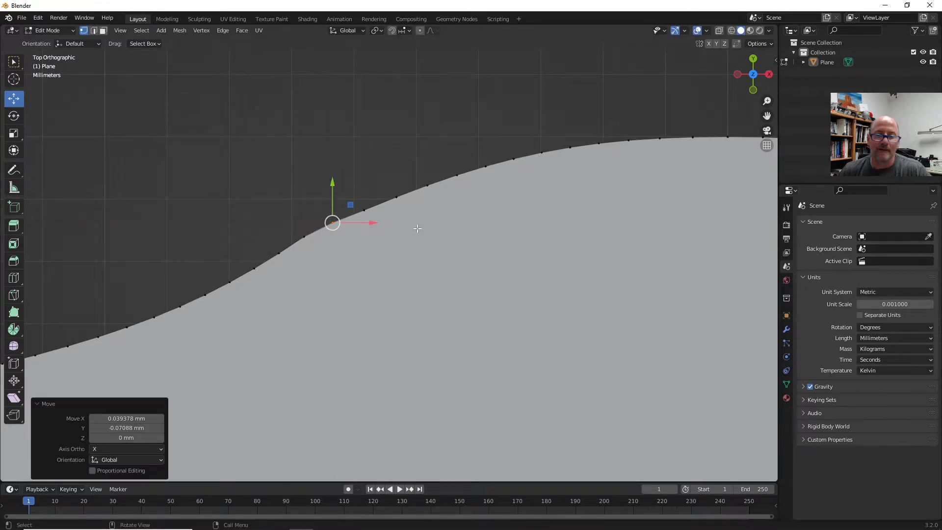
# Step: Switch to face selection, select the spinner's single face and extrude it upward by 7 mm
pyautogui.scroll(-8, 440, 245)
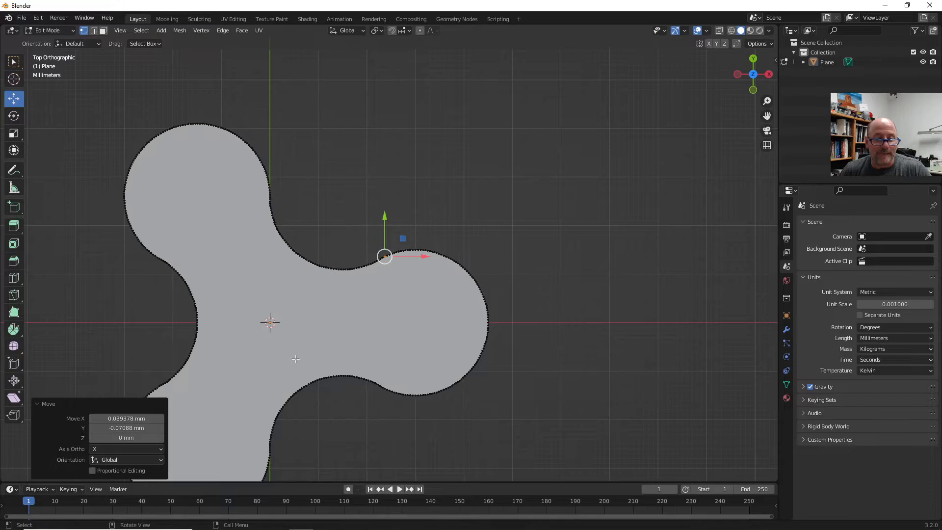
pyautogui.keyDown('shift'); pyautogui.moveTo(296, 356); pyautogui.dragTo(461, 299, button='middle'); pyautogui.keyUp('shift')
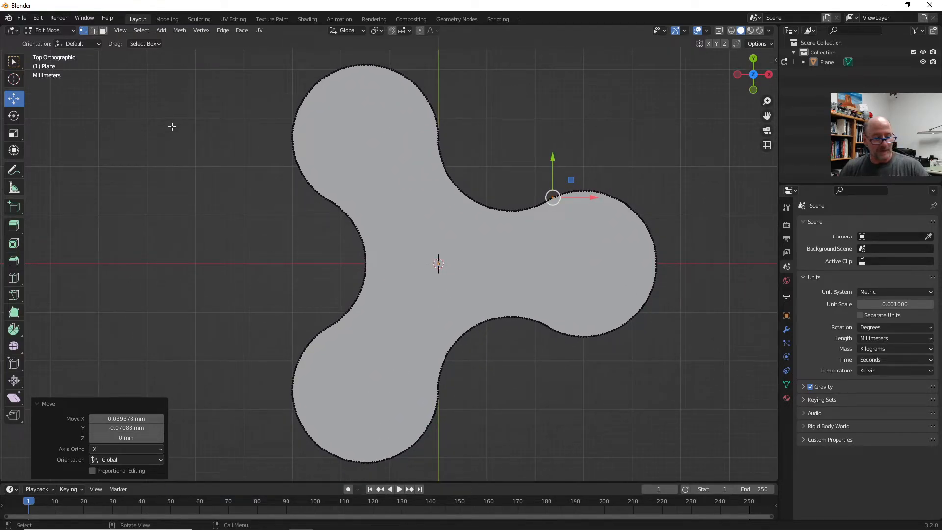
pyautogui.press('3')
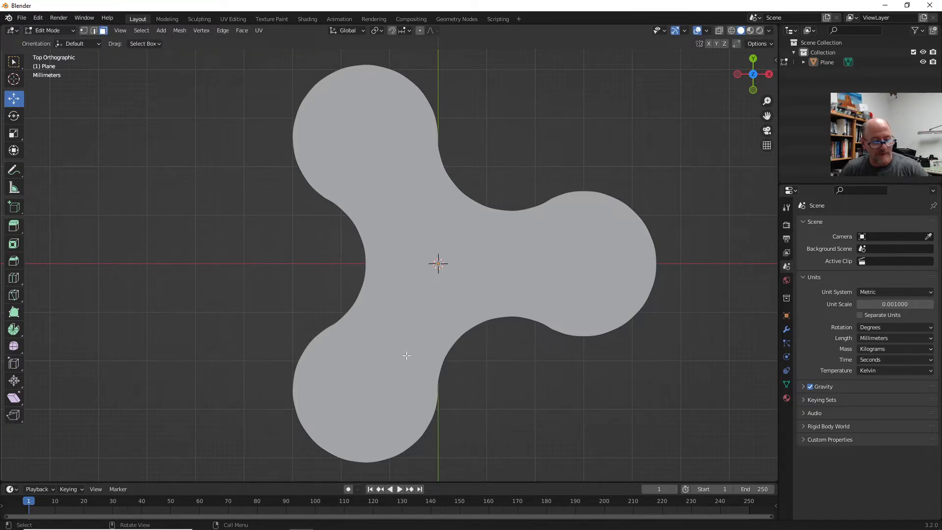
pyautogui.moveTo(400, 402); pyautogui.dragTo(384, 319, button='middle')
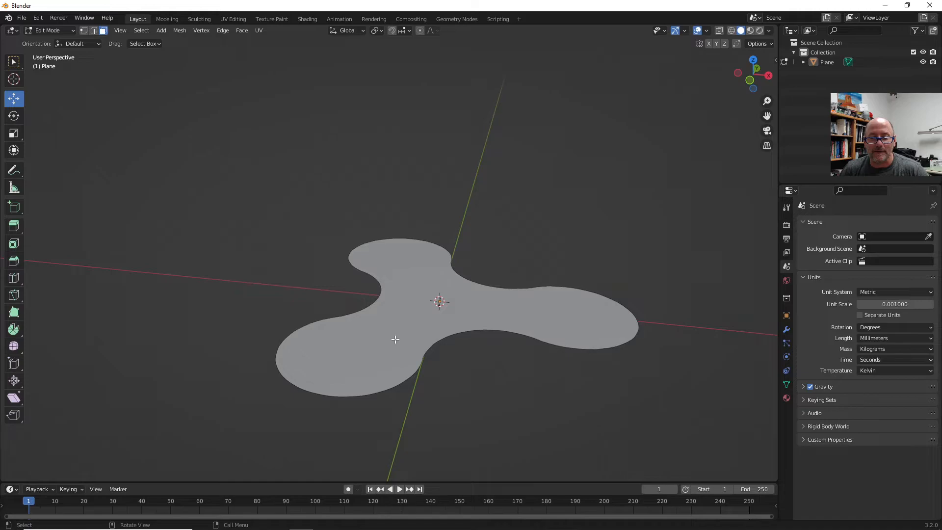
pyautogui.click(395, 339)
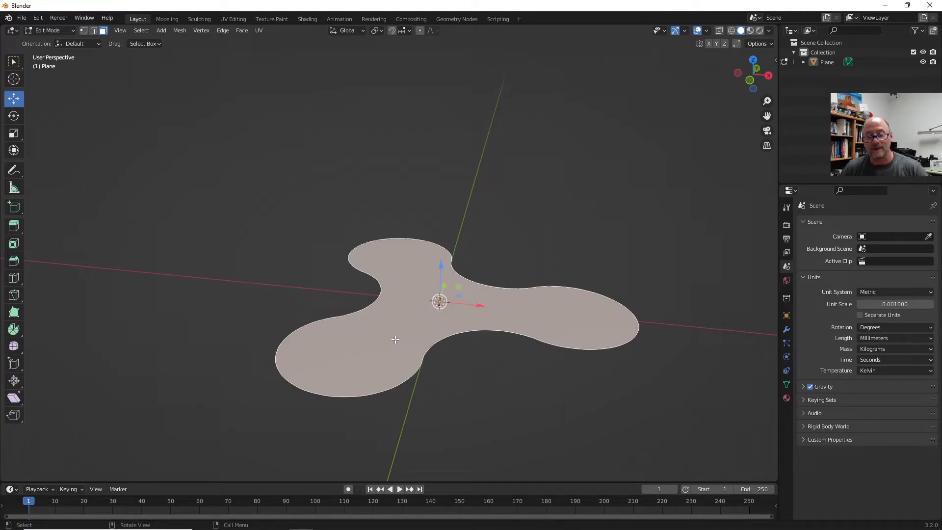
pyautogui.press('e')
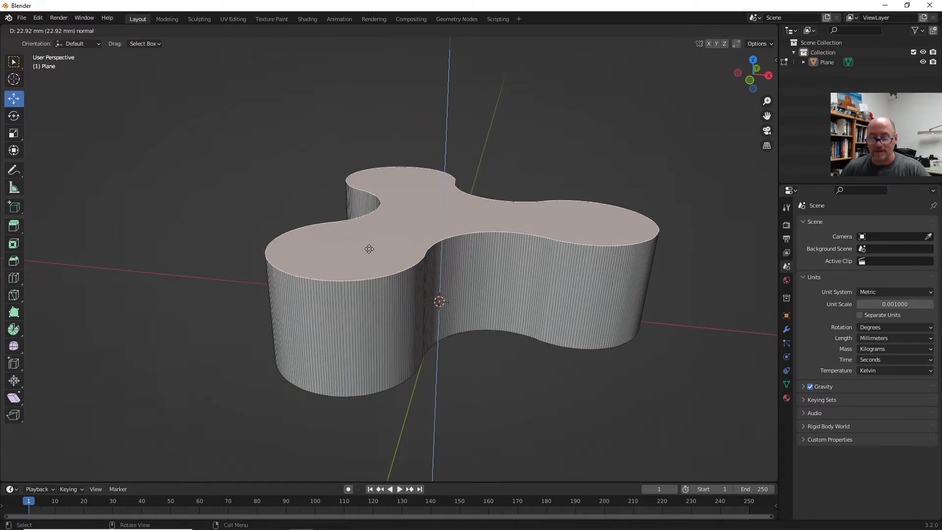
pyautogui.write('7')
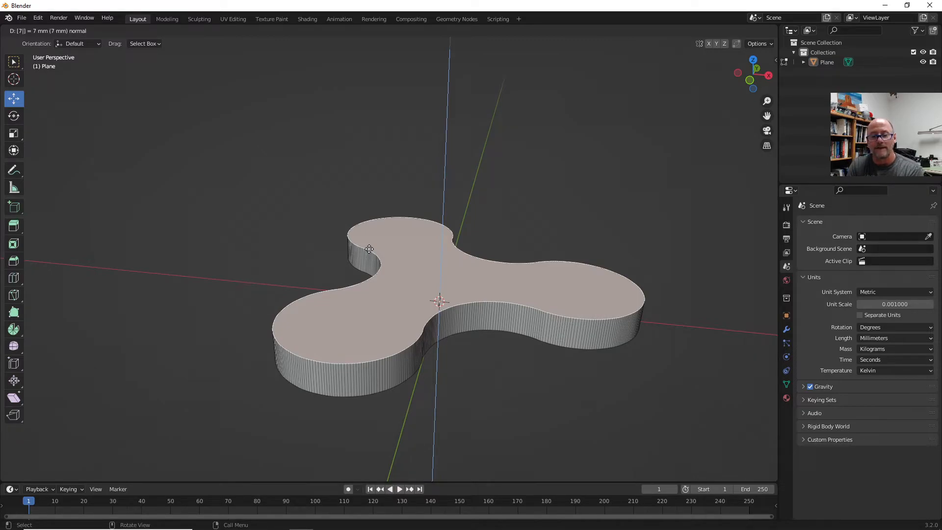
pyautogui.press('Return')
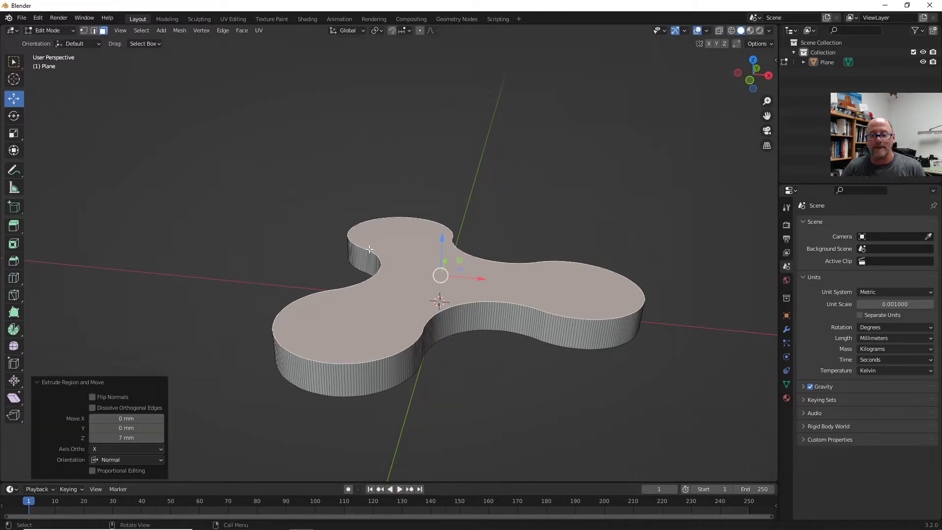
# Step: Select both the top and bottom faces of the extruded spinner body
pyautogui.click(497, 444)
pyautogui.click(374, 314)
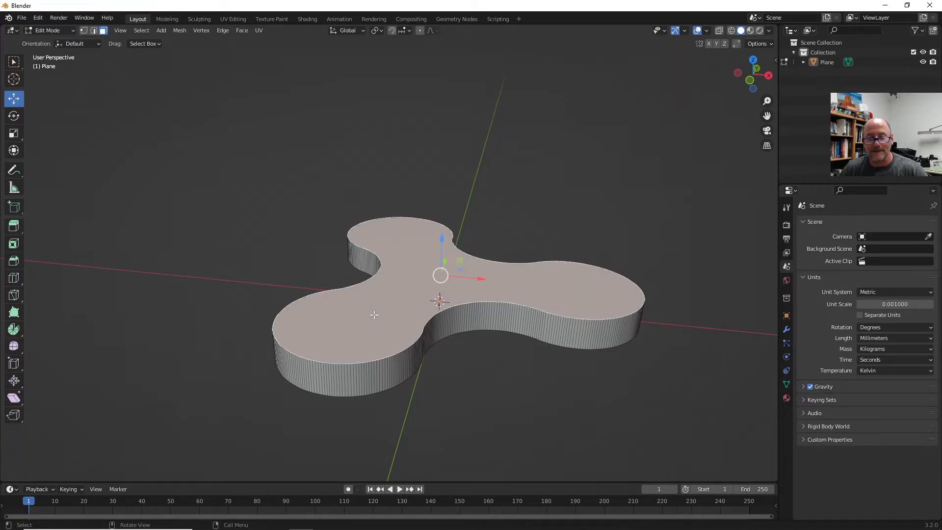
pyautogui.moveTo(458, 412); pyautogui.dragTo(384, 329, button='middle')
pyautogui.click(343, 250)
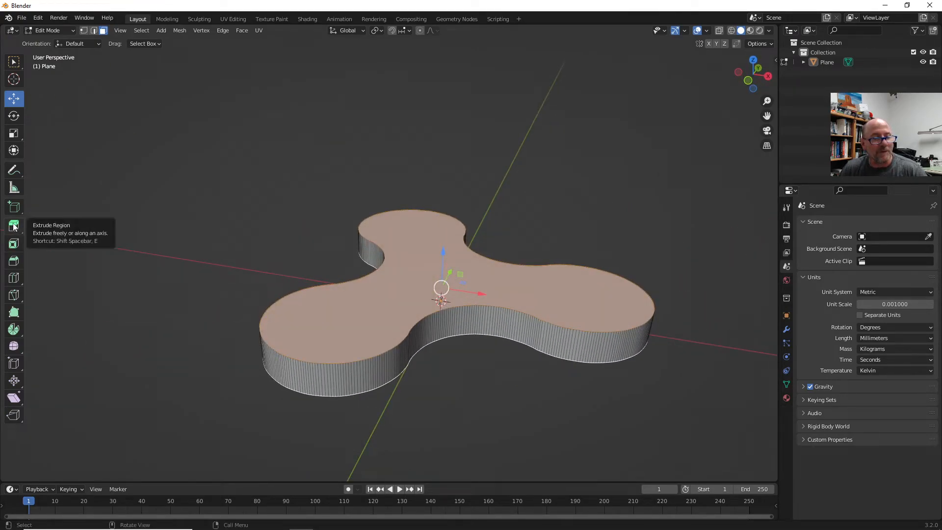
# Step: Try bevelling the edges around the spinner's top and bottom faces with a width of 3.5 mm
pyautogui.click(14, 262)
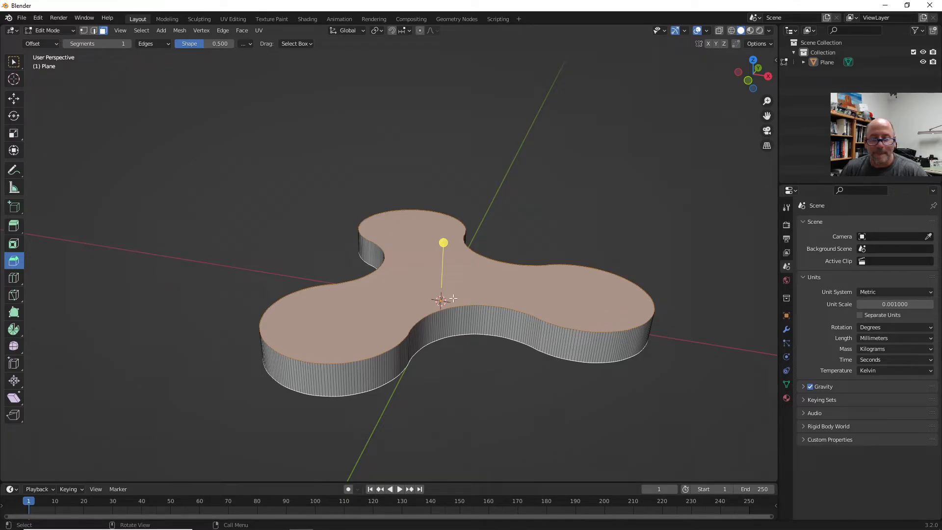
pyautogui.moveTo(445, 241); pyautogui.dragTo(504, 286)
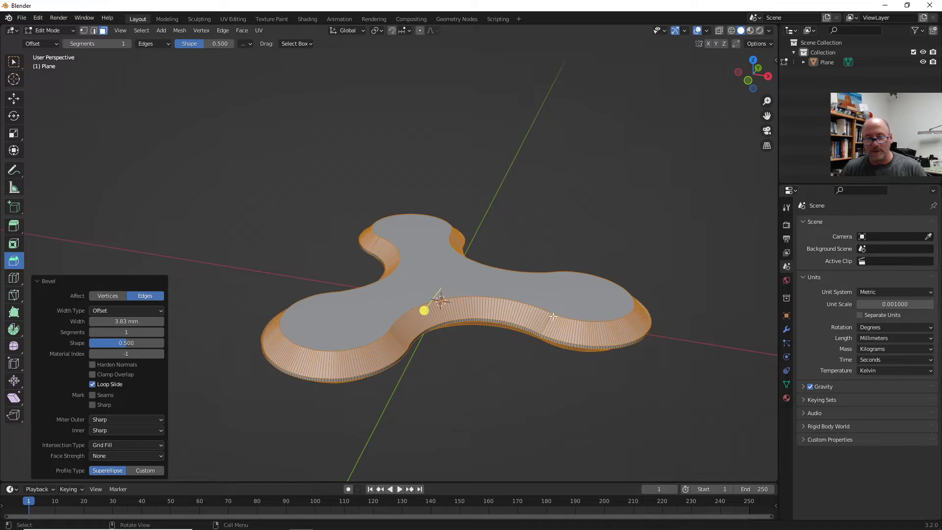
pyautogui.click(124, 322)
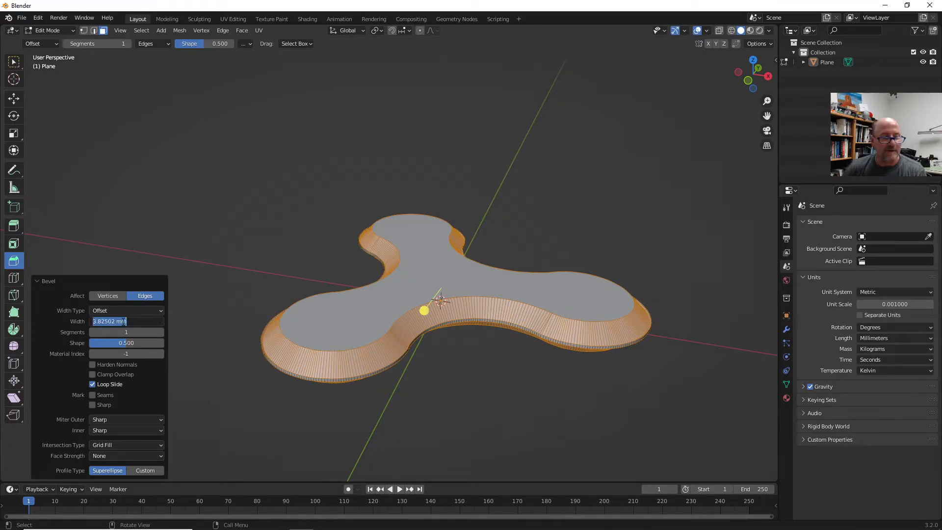
pyautogui.write('3.5')
pyautogui.press('Return')
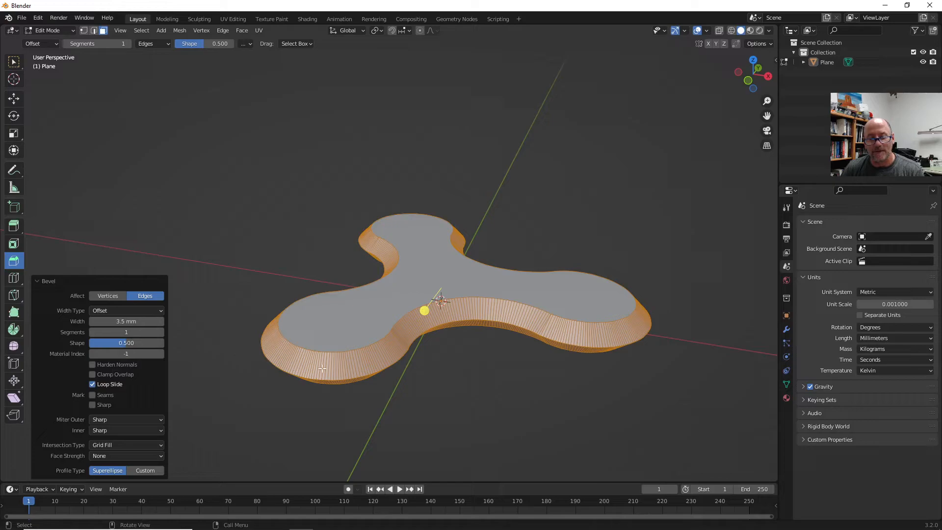
# Step: Raise the bevel's segment count to round the rim, and undo the bevel with both faces still selected
pyautogui.click(160, 331)
pyautogui.click(160, 331)
pyautogui.click(160, 332)
pyautogui.click(160, 332)
pyautogui.click(160, 332)
pyautogui.click(290, 391)
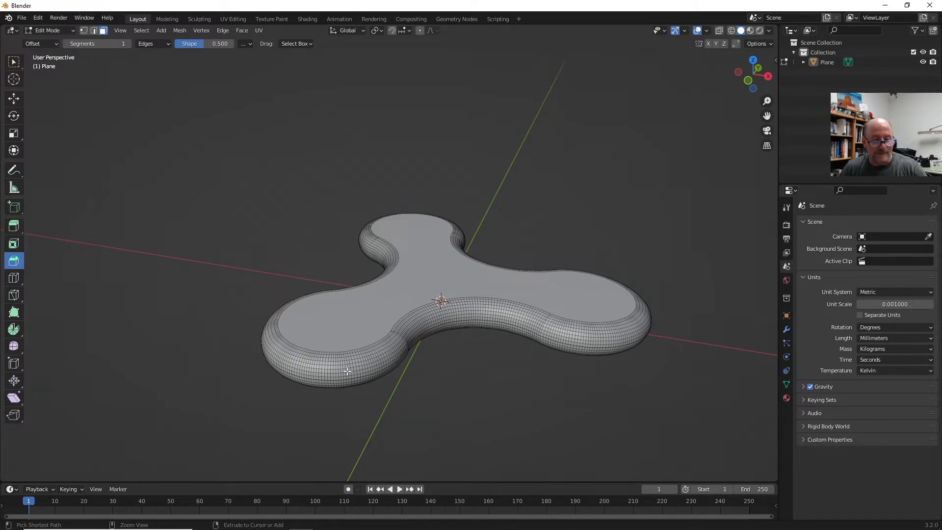
pyautogui.press('a')
pyautogui.hotkey('ctrl', 'z')
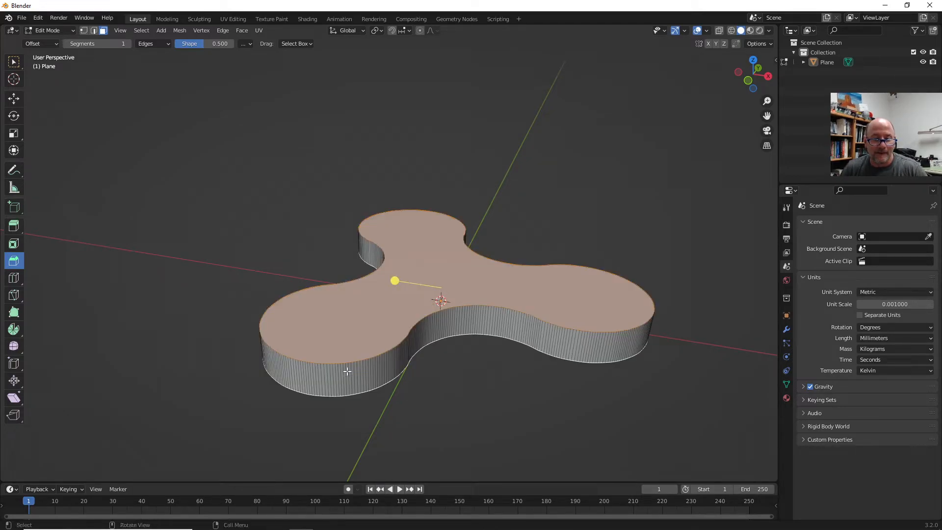
# Step: Bevel the edges around the spinner's top and bottom faces with a width of 3.5 mm and 12 segments
pyautogui.hotkey('ctrl', 'b')
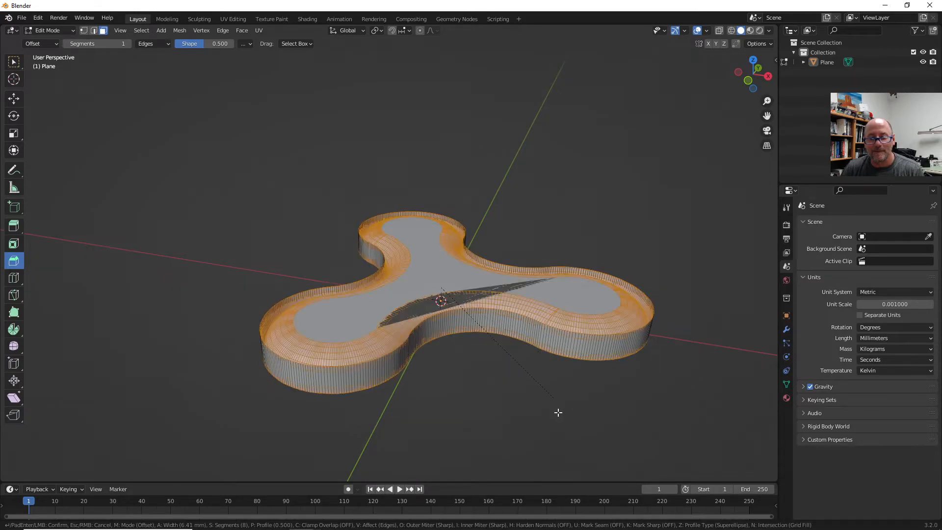
pyautogui.click(412, 400)
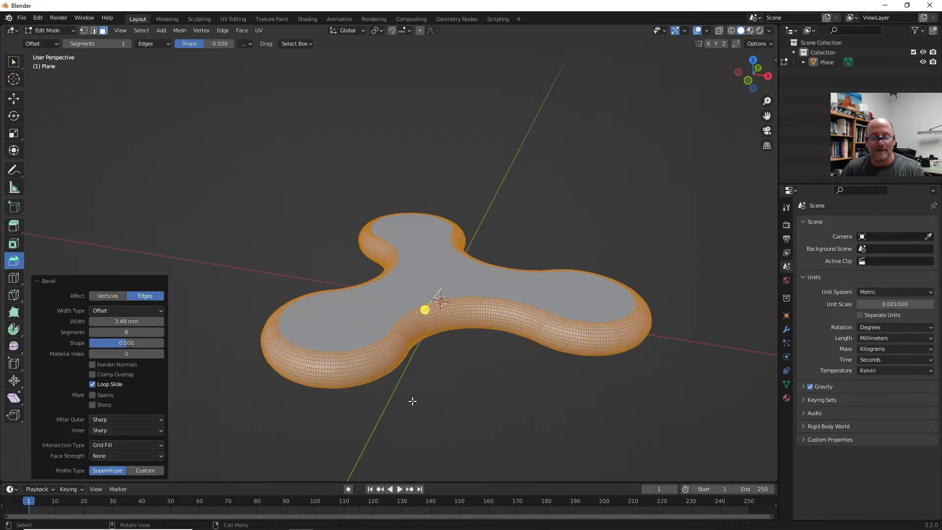
pyautogui.click(126, 321)
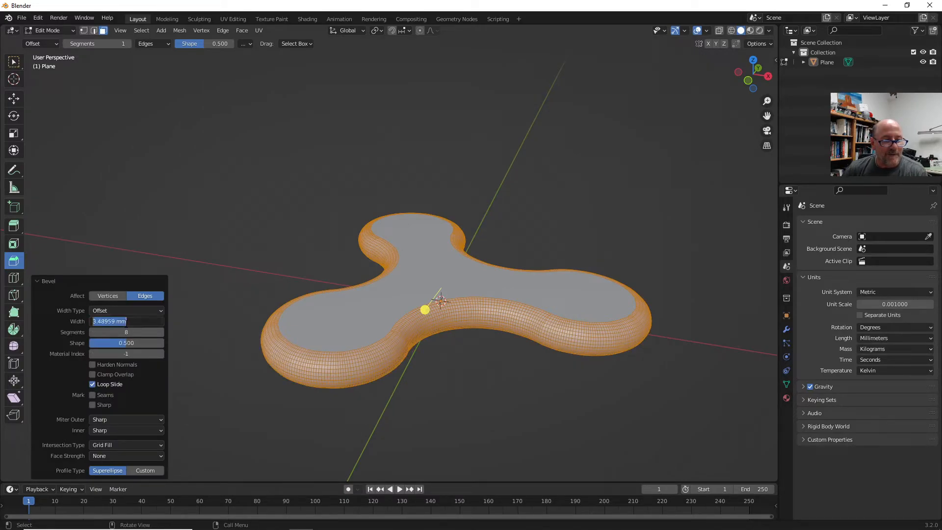
pyautogui.write('3.5')
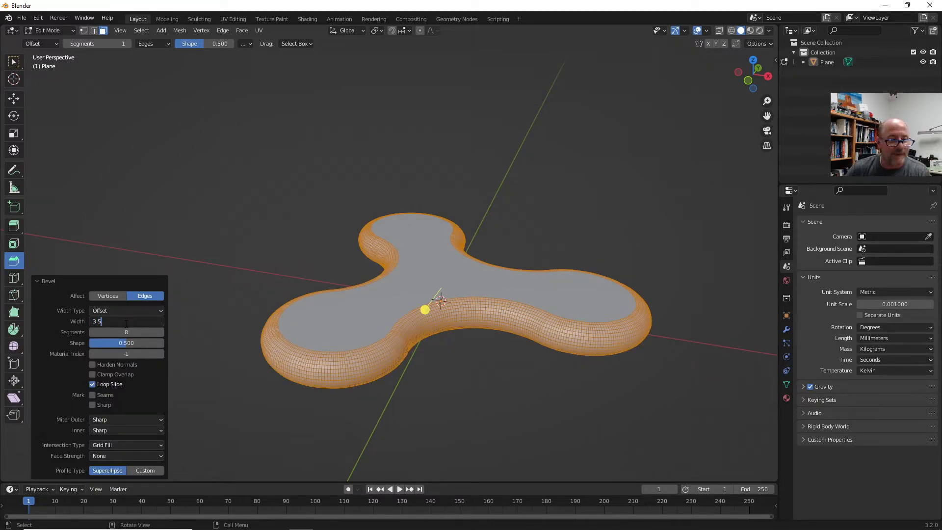
pyautogui.press('Return')
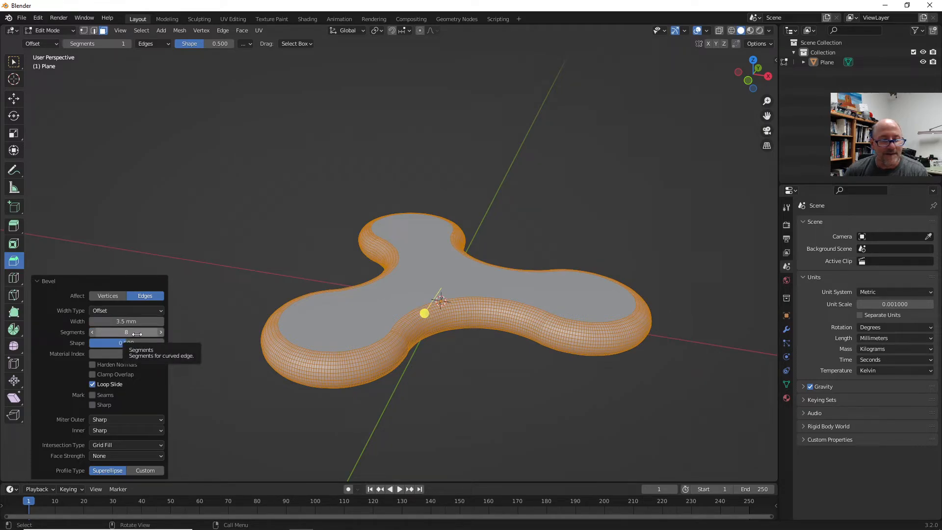
pyautogui.click(137, 334)
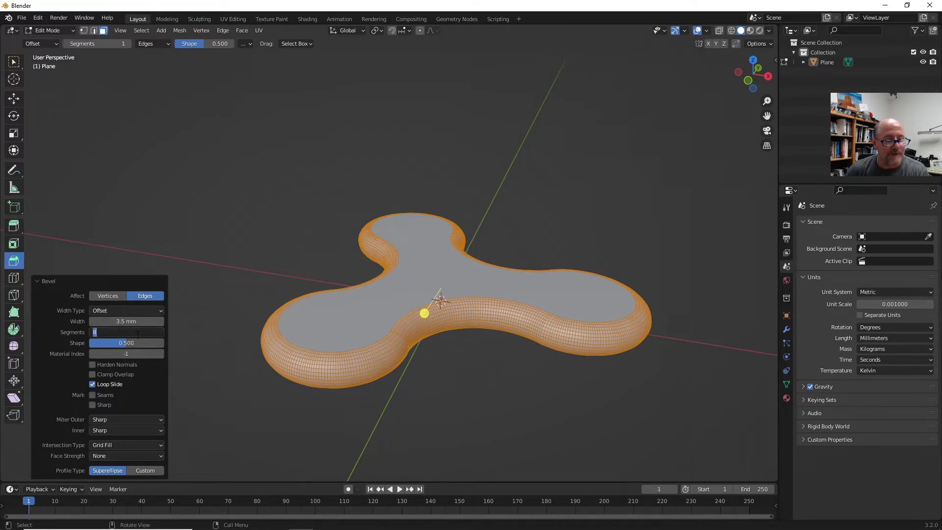
pyautogui.press('Return')
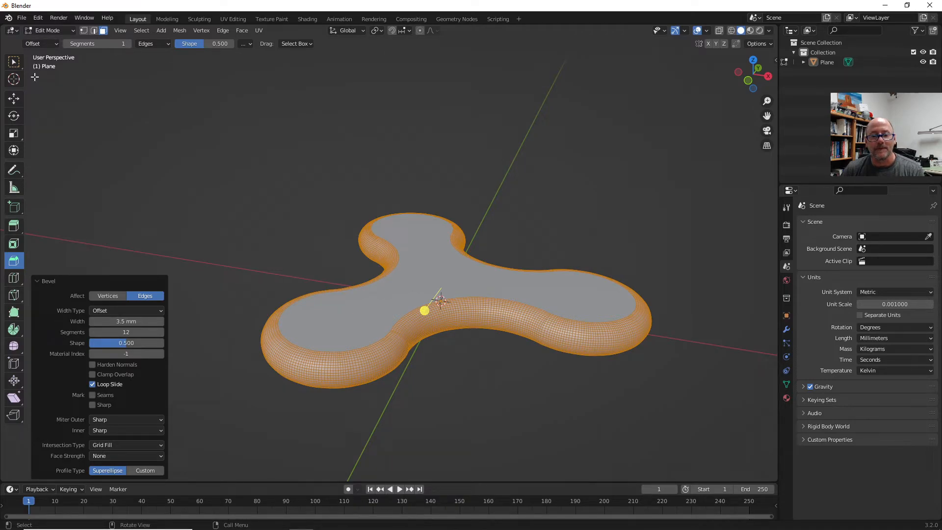
# Step: Examine the mesh density along the spinner's bevelled rim up close
pyautogui.click(72, 30)
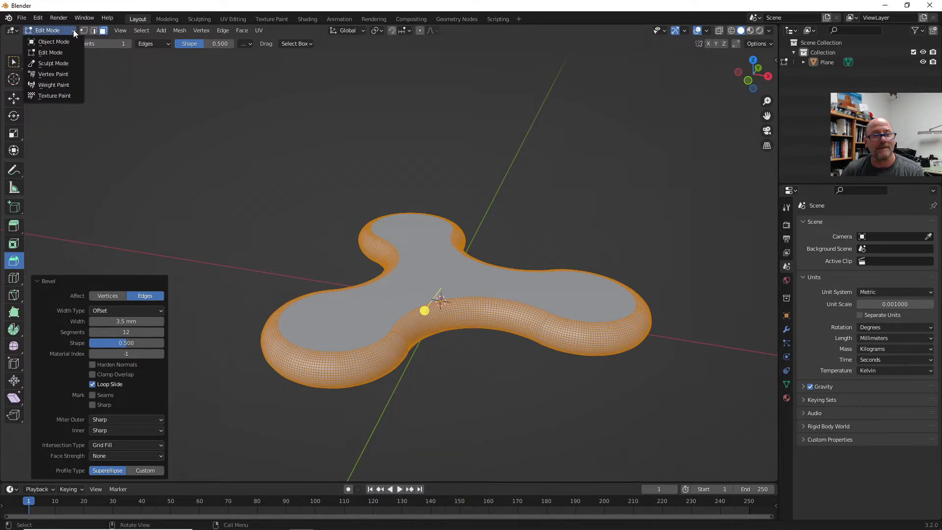
pyautogui.click(59, 52)
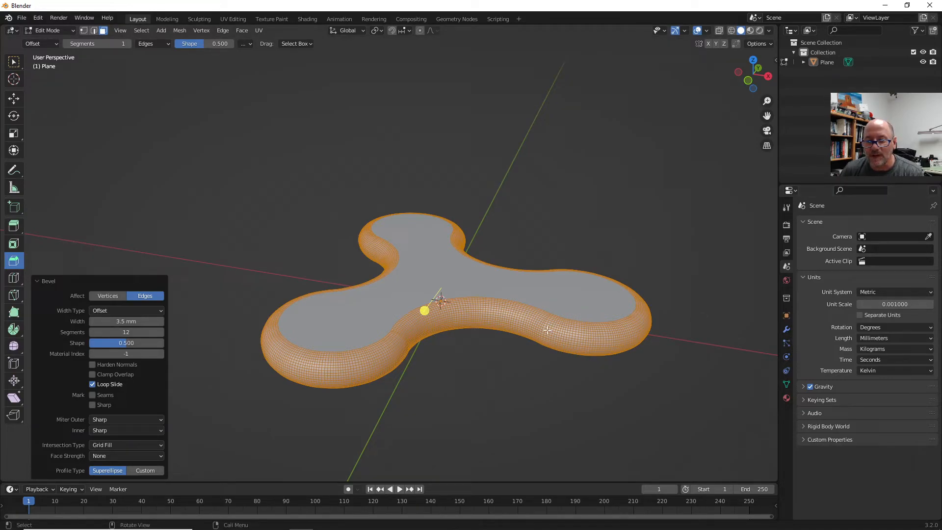
pyautogui.scroll(3, 549, 327)
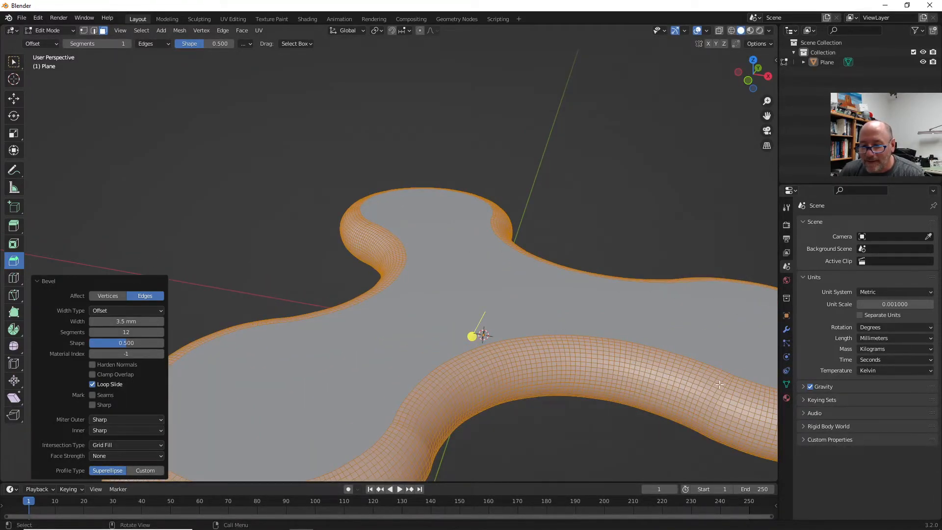
pyautogui.scroll(2, 735, 380)
pyautogui.scroll(-3, 735, 380)
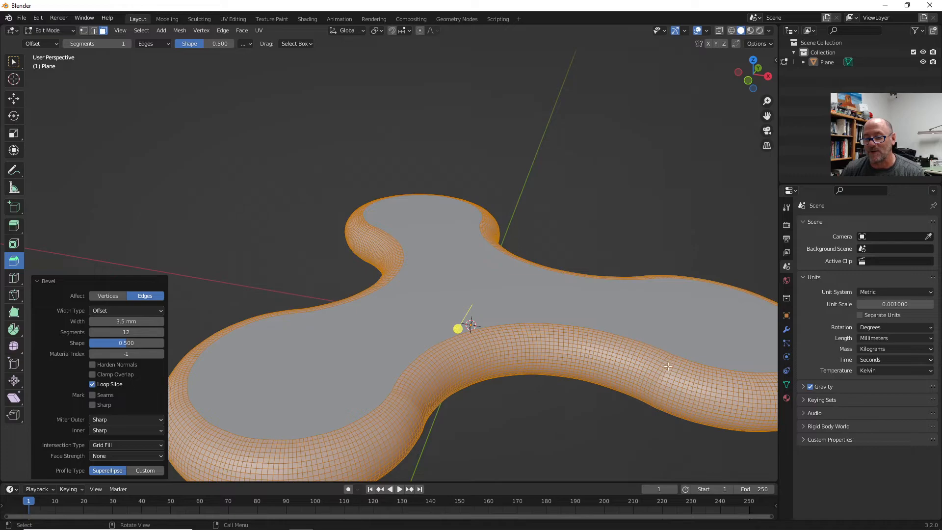
pyautogui.scroll(2, 676, 361)
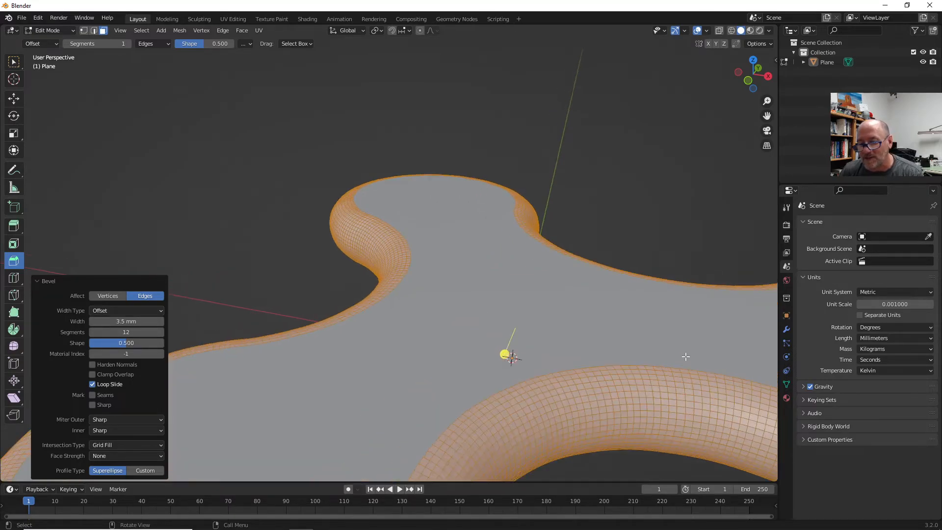
pyautogui.keyDown('shift'); pyautogui.moveTo(696, 400); pyautogui.dragTo(490, 351, button='middle'); pyautogui.keyUp('shift')
# Step: Try a Decimate modifier with a ratio of 0.8 on the spinner in Edit Mode, and remove it
pyautogui.click(787, 329)
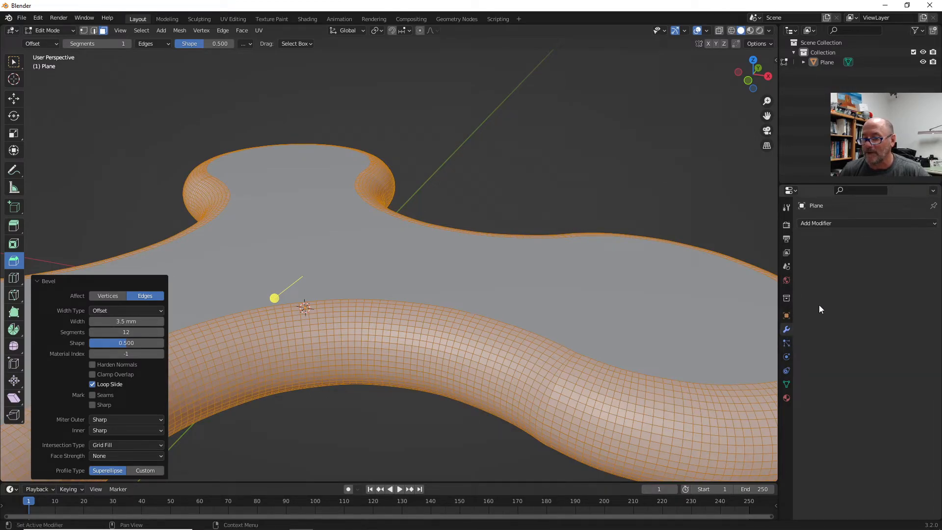
pyautogui.click(934, 224)
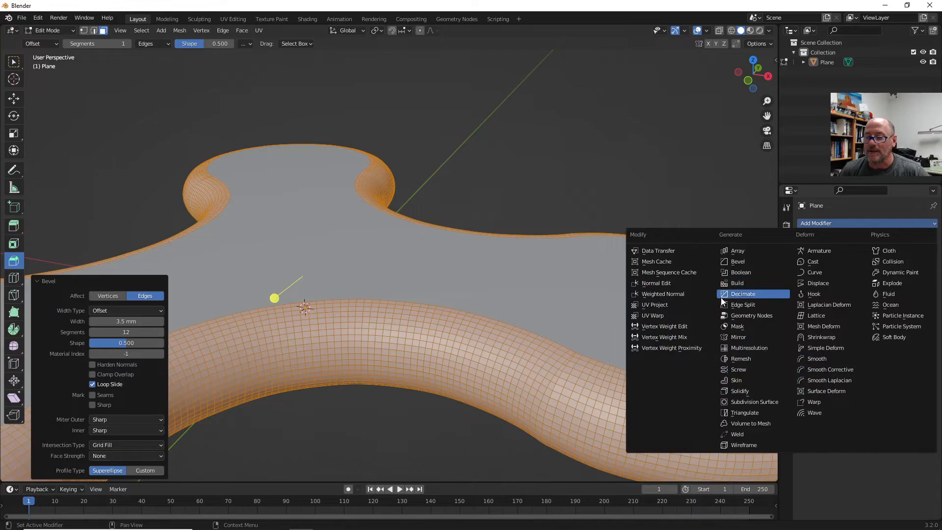
pyautogui.click(750, 294)
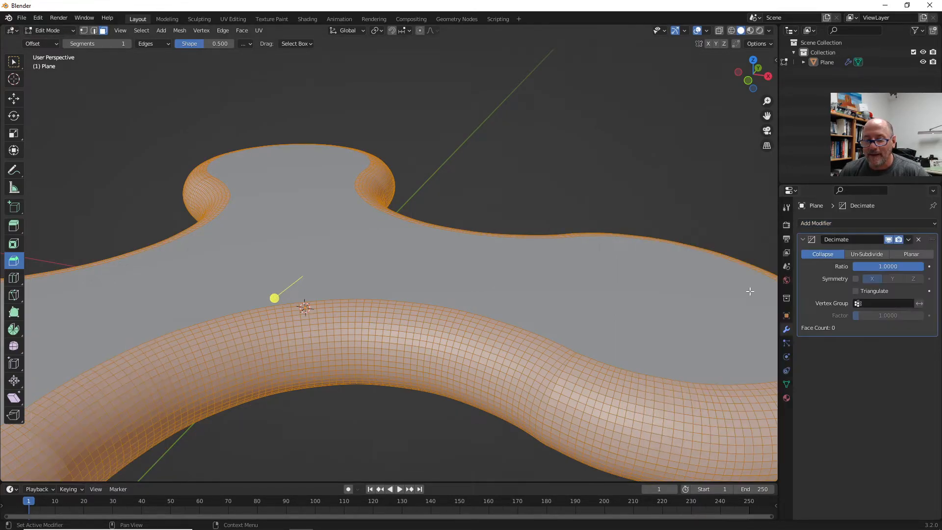
pyautogui.click(881, 266)
pyautogui.press('BackSpace')
pyautogui.write('0.8')
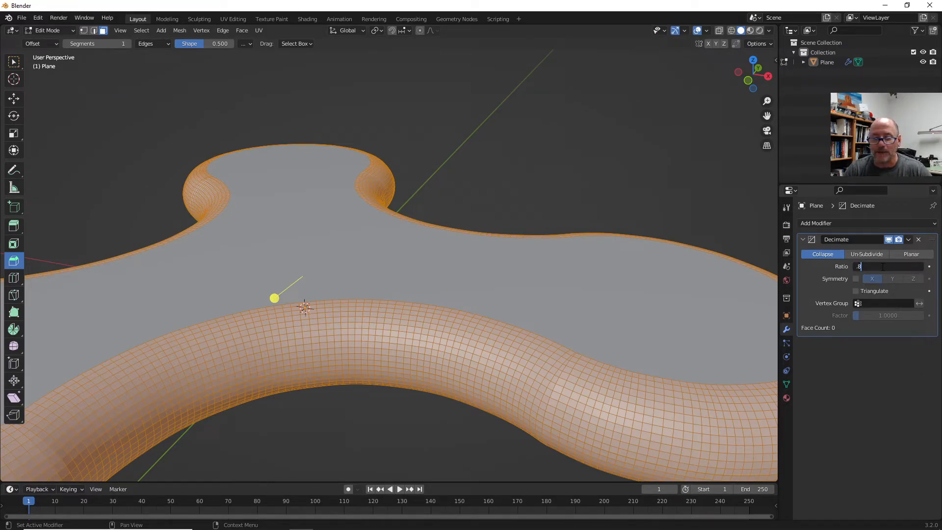
pyautogui.press('Return')
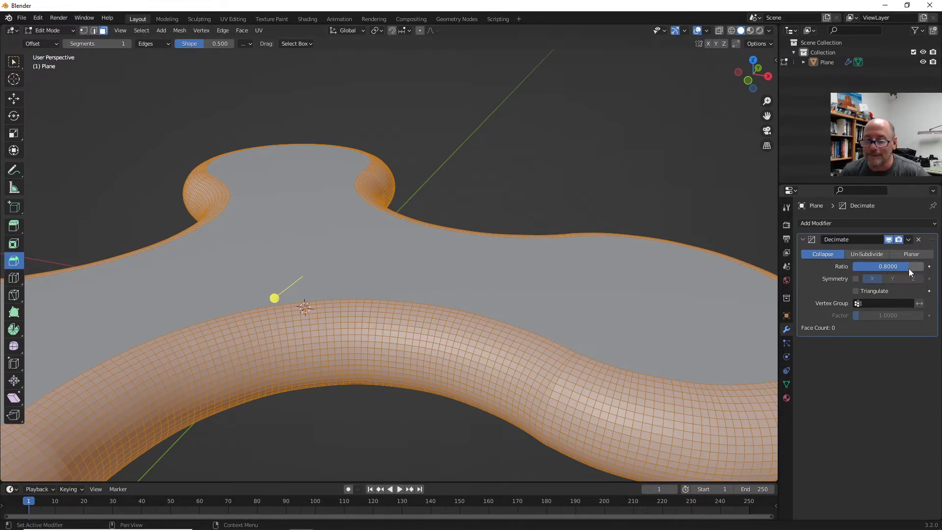
pyautogui.click(918, 240)
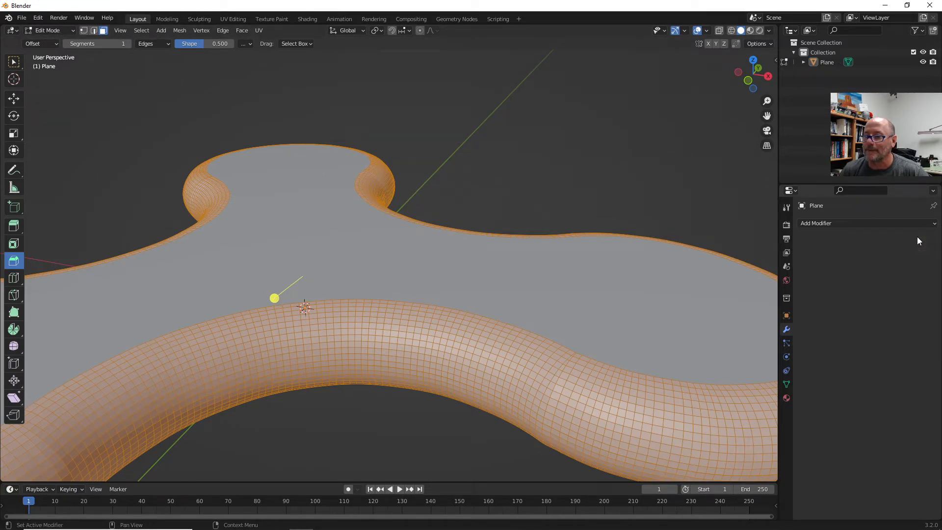
# Step: Switch to Object Mode and select the spinner body
pyautogui.click(47, 30)
pyautogui.click(53, 36)
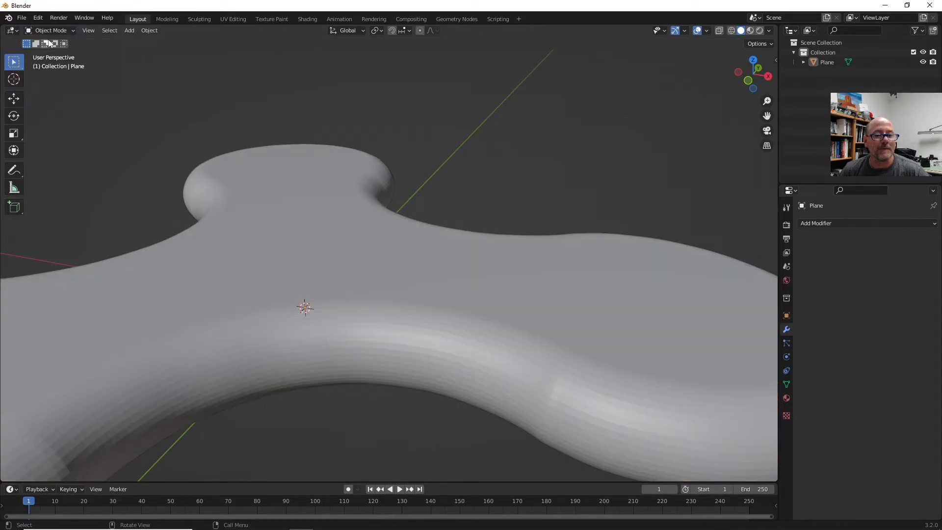
pyautogui.click(558, 334)
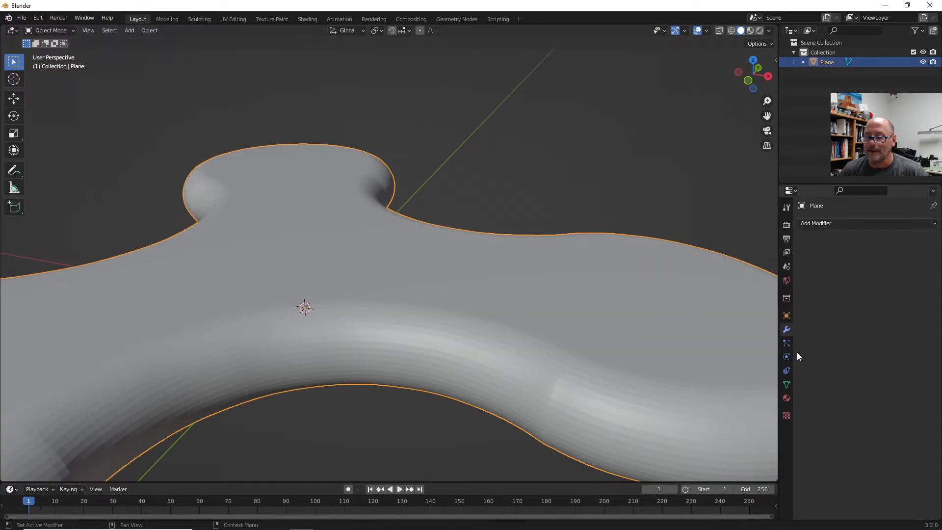
# Step: Try a Decimate modifier with a ratio of 0.8 on the selected spinner, showing the mesh in wireframe shading
pyautogui.click(932, 224)
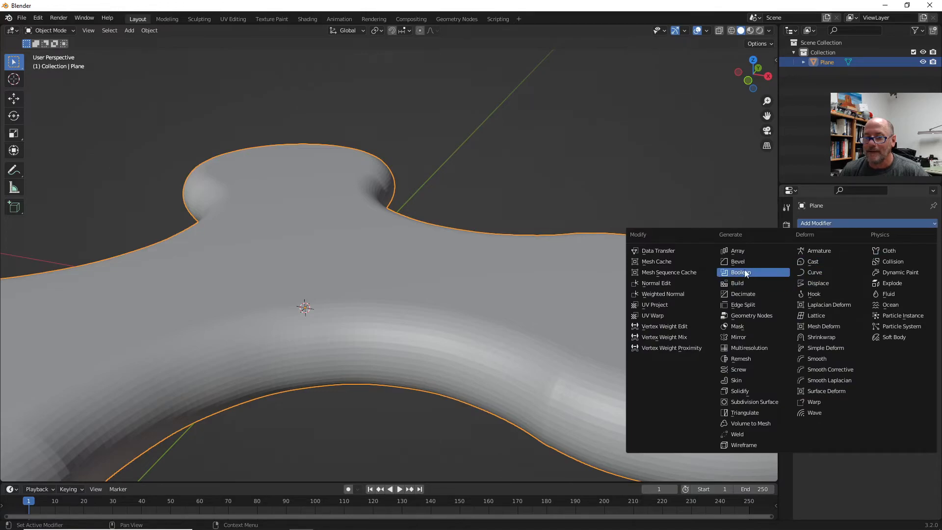
pyautogui.click(750, 294)
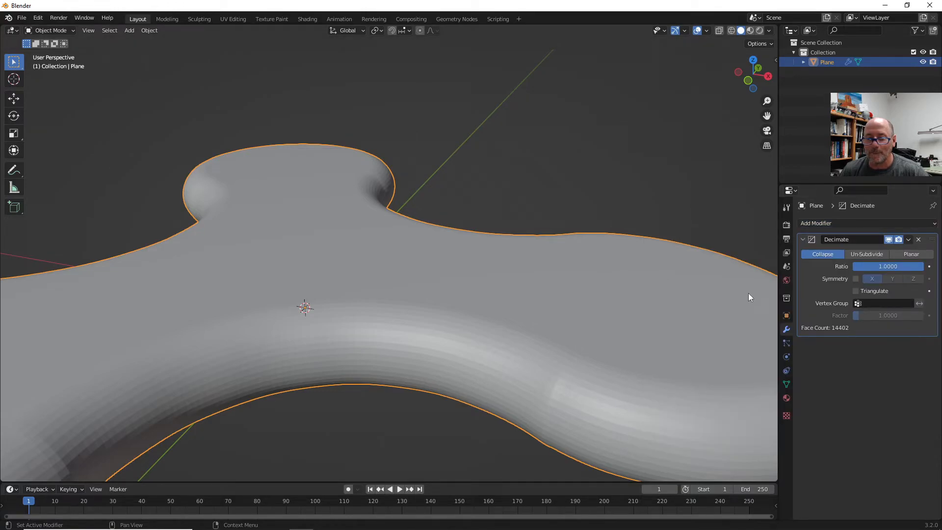
pyautogui.click(730, 31)
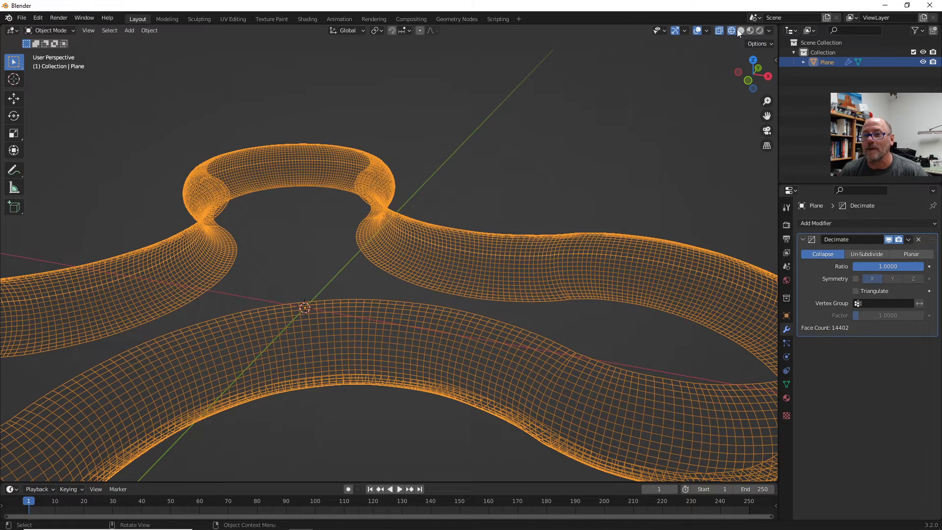
pyautogui.click(887, 266)
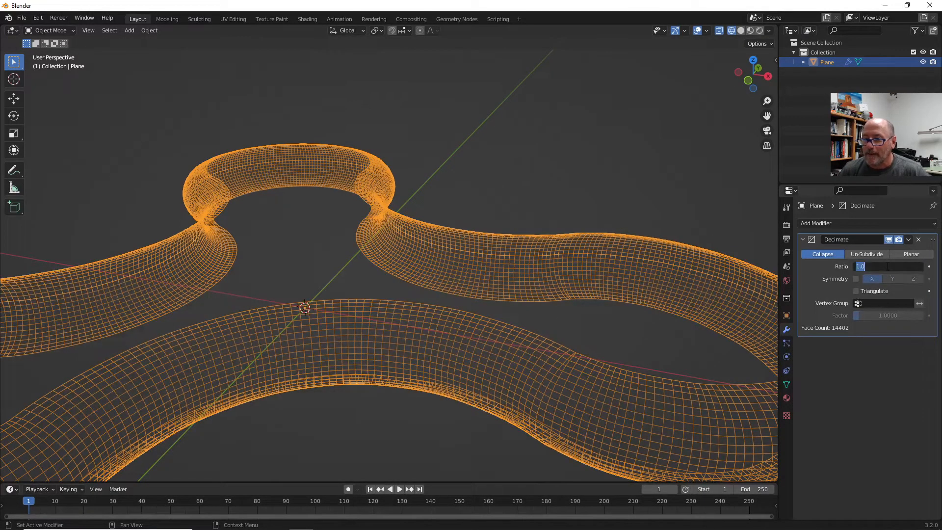
pyautogui.write('.8')
pyautogui.press('Return')
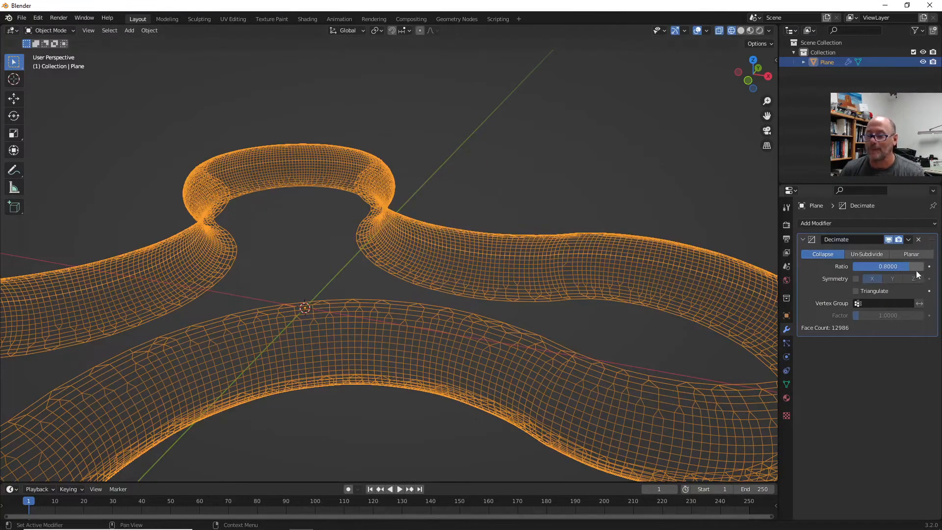
# Step: Reset the Decimate ratio to 1, remove the modifier and return to solid shading
pyautogui.click(889, 267)
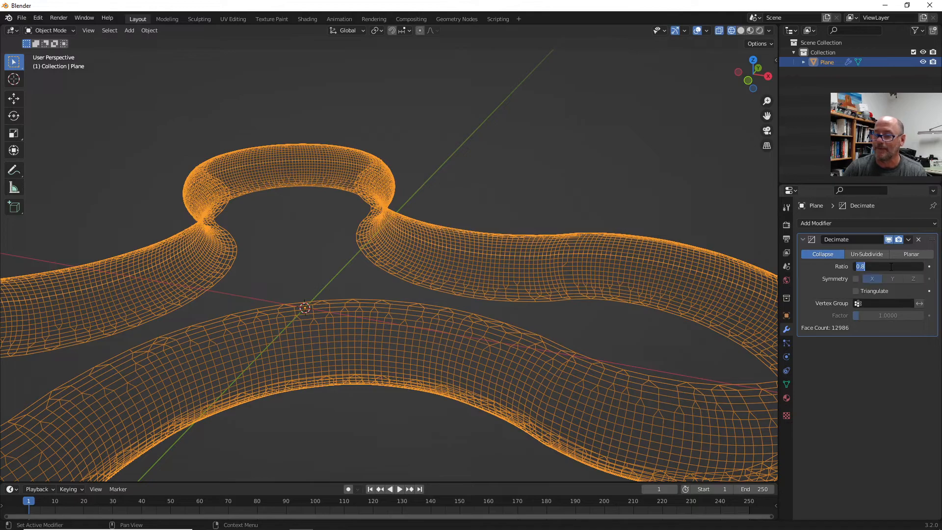
pyautogui.write('1')
pyautogui.press('Return')
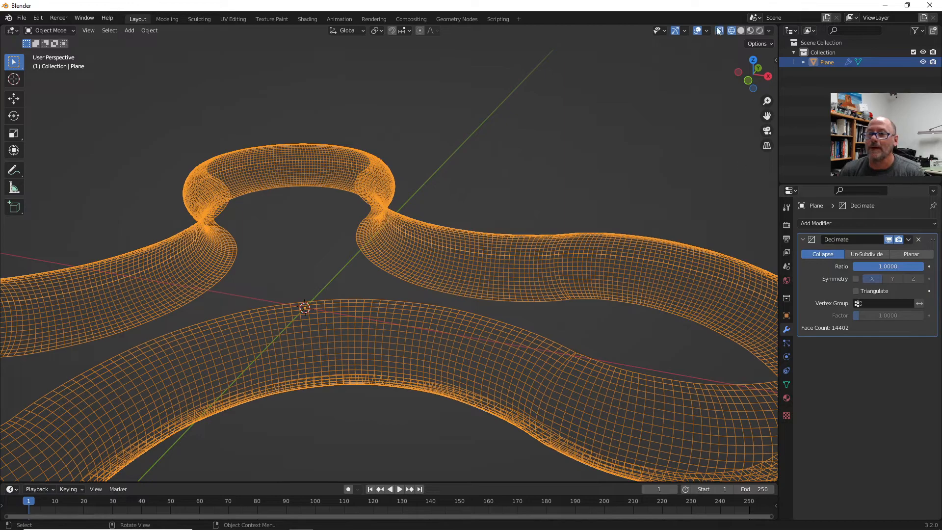
pyautogui.click(917, 240)
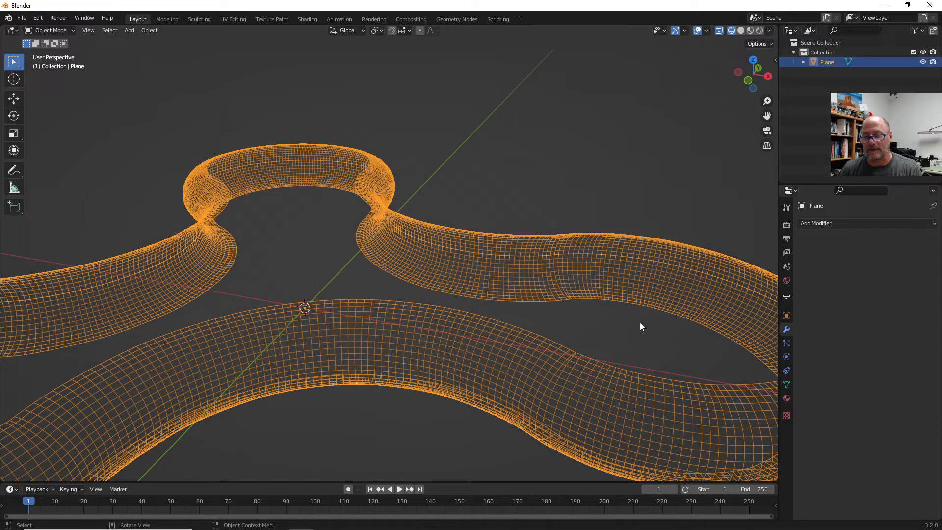
pyautogui.click(738, 31)
pyautogui.scroll(-5, 355, 306)
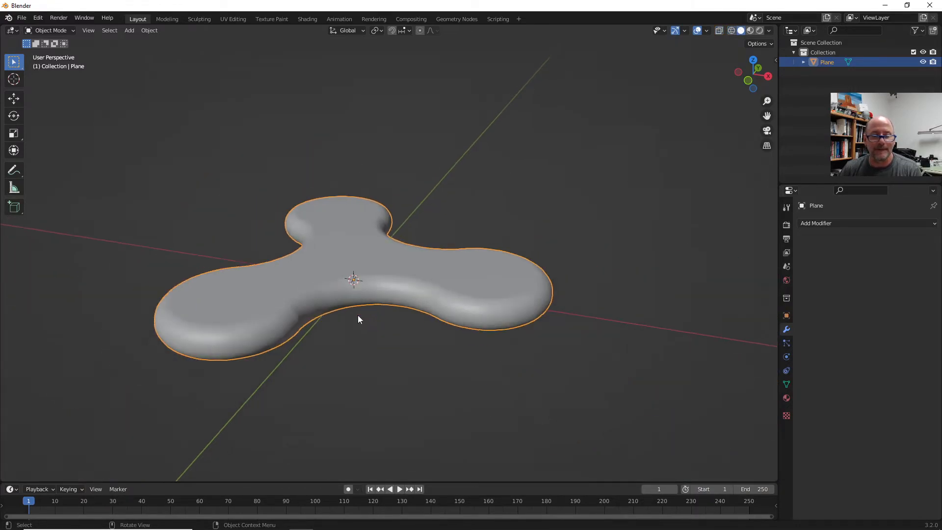
# Step: Add a cylinder mesh at the spinner's centre with a radius of 11 mm
pyautogui.scroll(5, 300, 319)
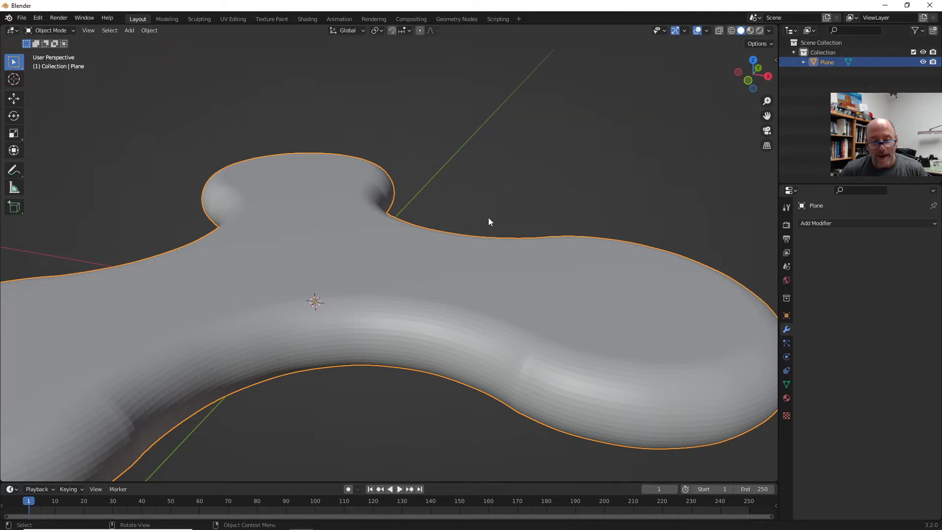
pyautogui.hotkey('shift', 'a')
pyautogui.moveTo(498, 223)
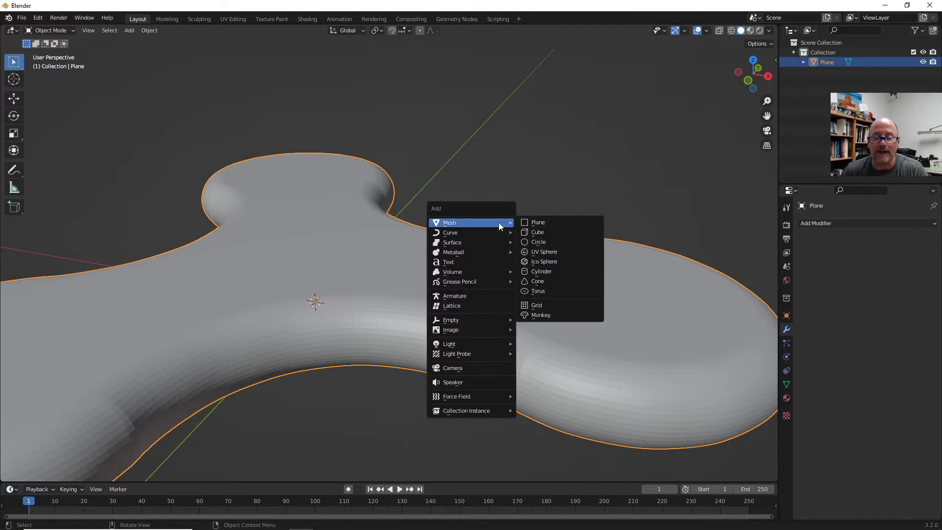
pyautogui.click(552, 272)
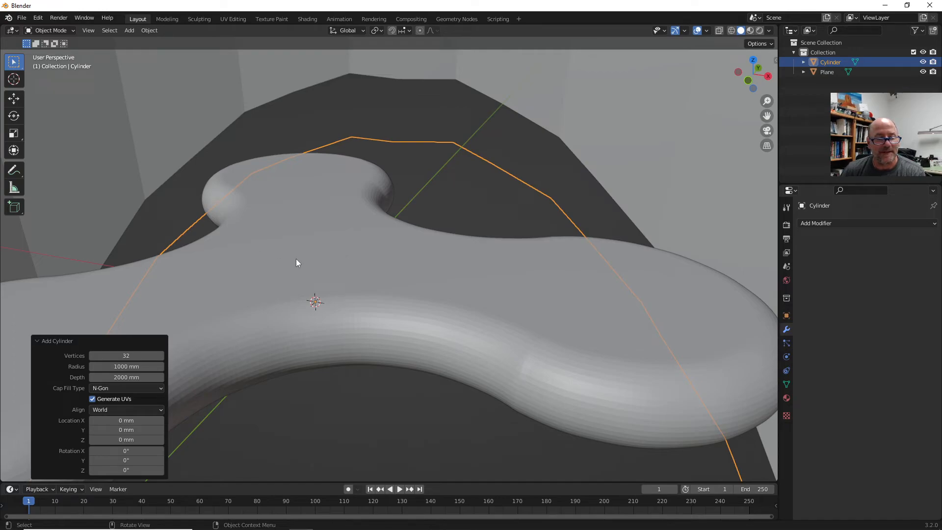
pyautogui.click(126, 367)
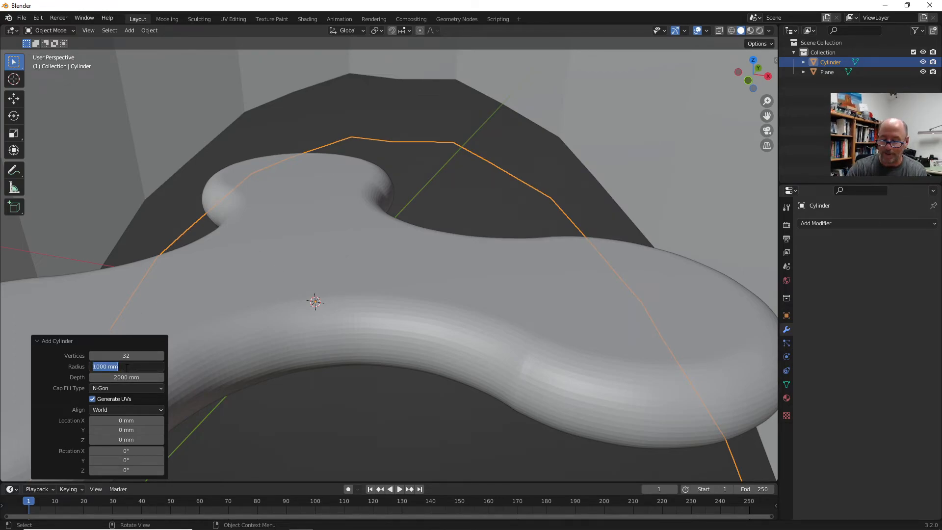
pyautogui.write('11')
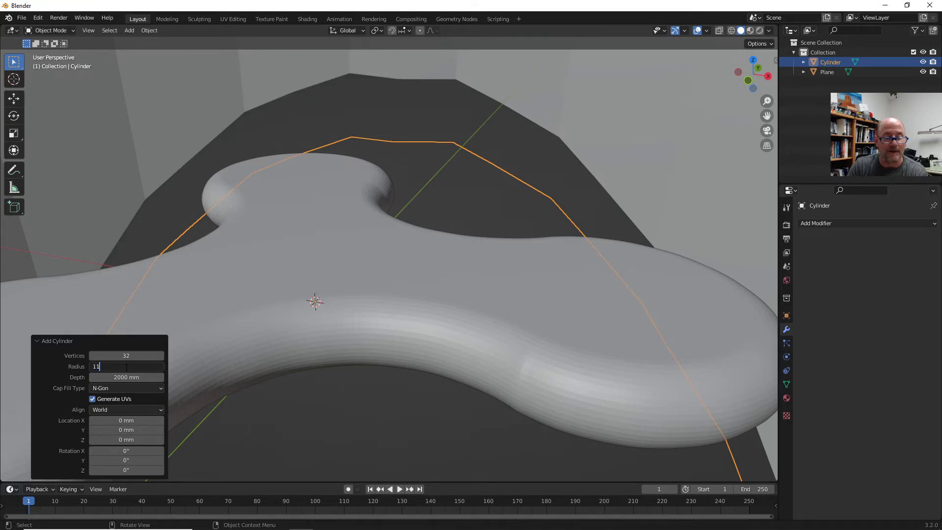
pyautogui.press('Return')
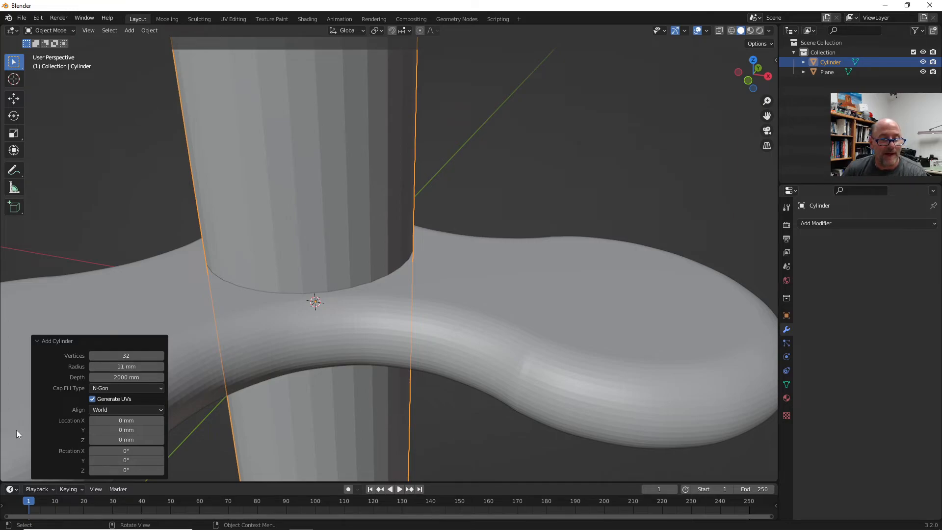
# Step: Try vertex counts of 64 and 96 for the new centre cylinder
pyautogui.click(121, 356)
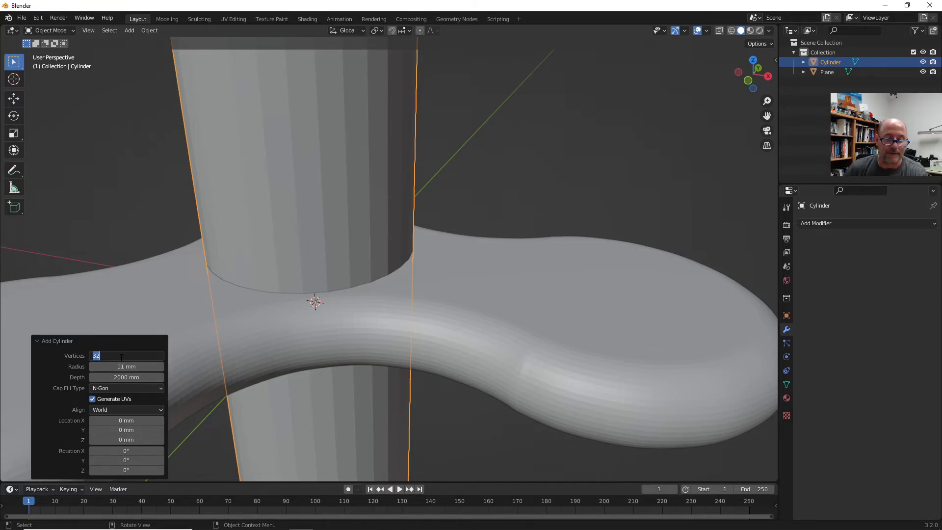
pyautogui.write('64')
pyautogui.press('Return')
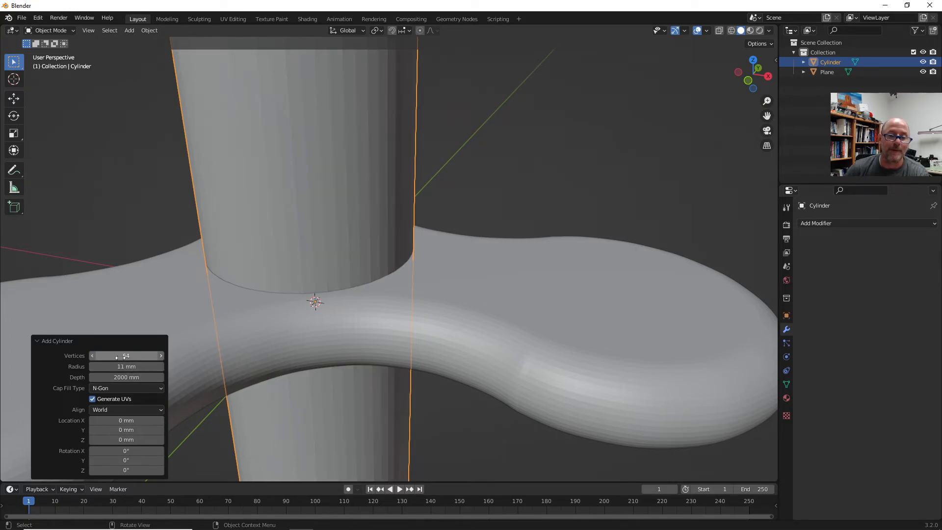
pyautogui.click(137, 357)
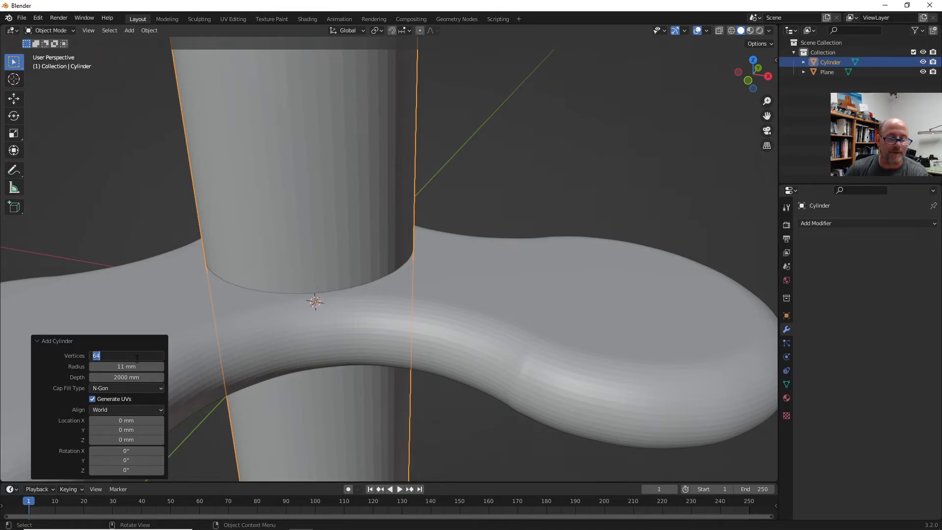
pyautogui.write('96')
pyautogui.press('Return')
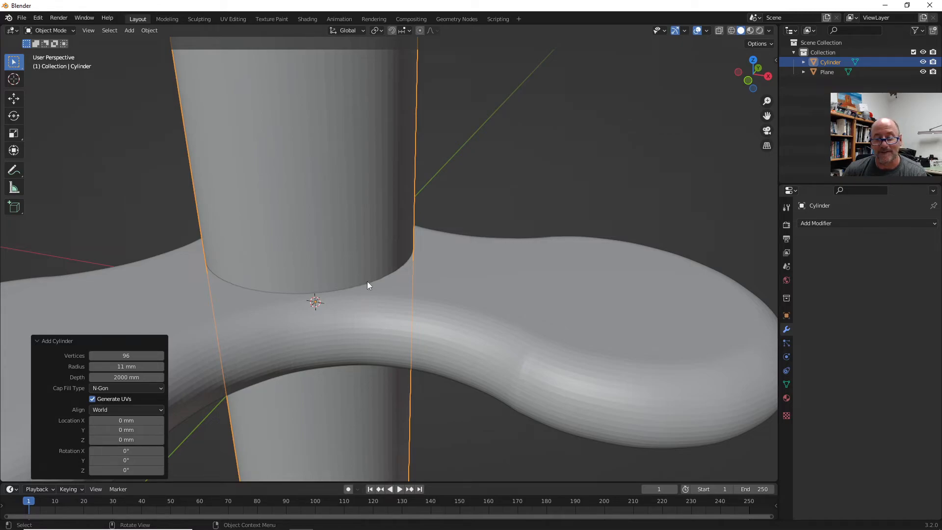
# Step: Set the centre cylinder's vertex count to 128
pyautogui.click(130, 356)
pyautogui.write('128')
pyautogui.press('Return')
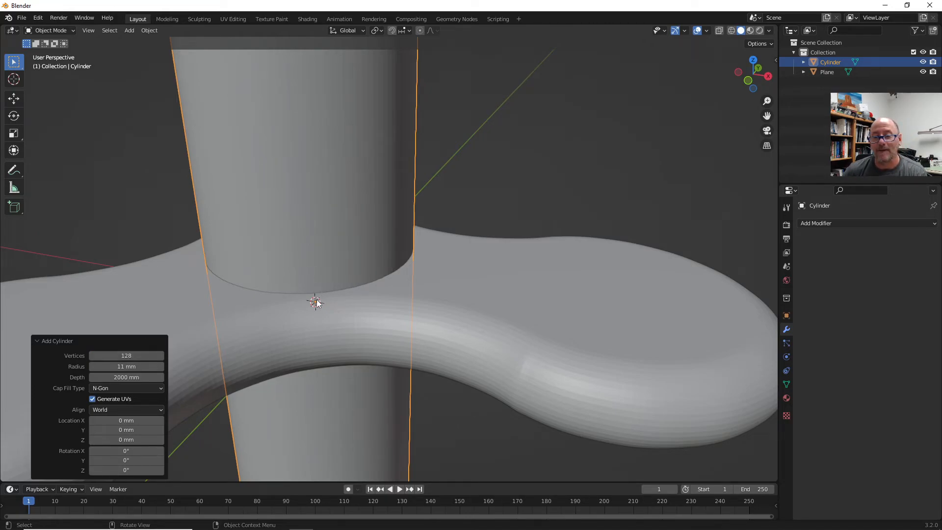
# Step: Duplicate the centre cylinder and move the copy 30 mm along the X axis onto the spinner's arm
pyautogui.scroll(-4, 345, 288)
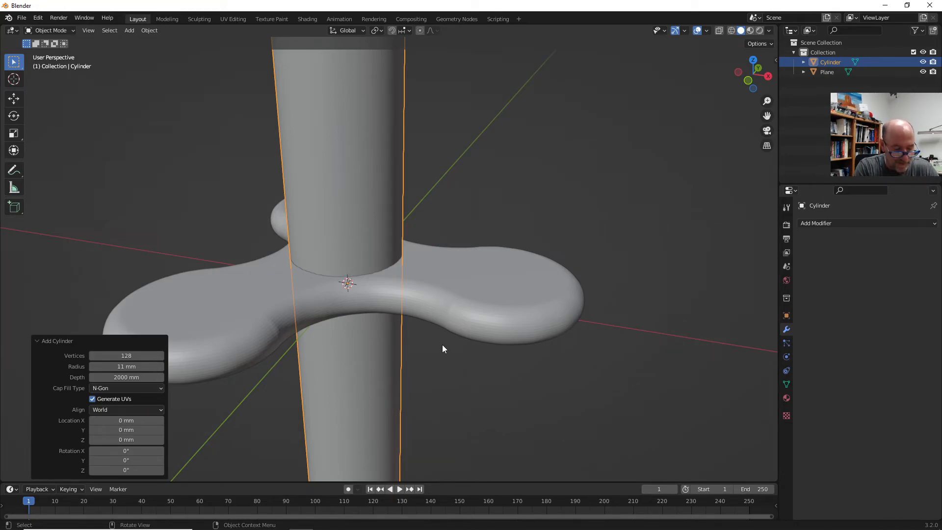
pyautogui.hotkey('shift', 'd')
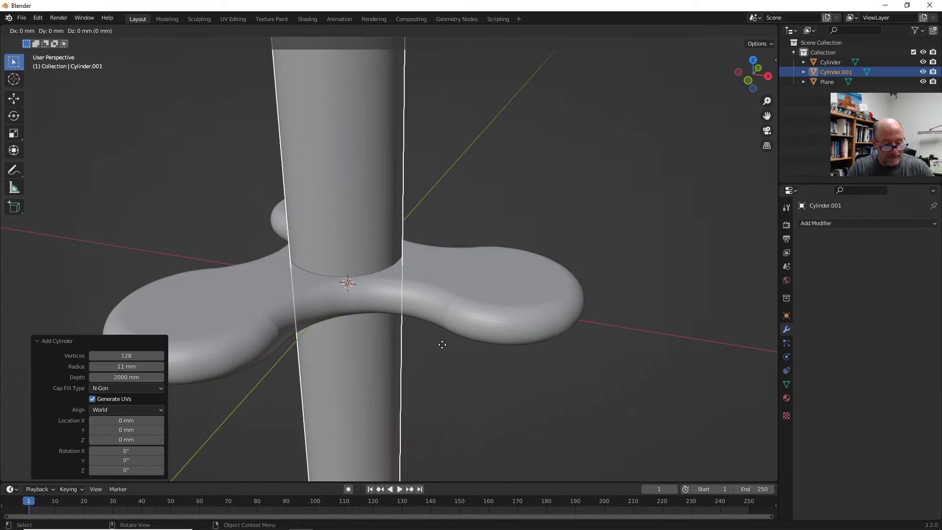
pyautogui.write('x')
pyautogui.write('30')
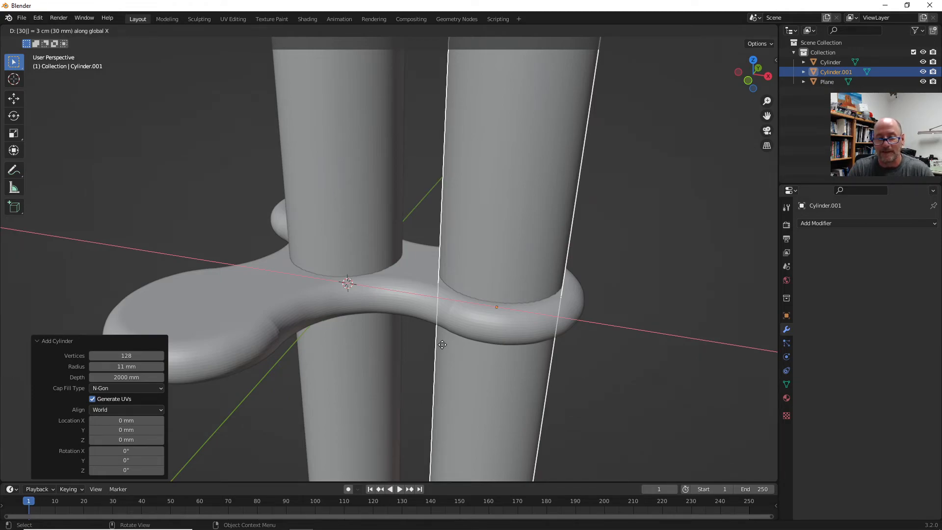
pyautogui.press('Return')
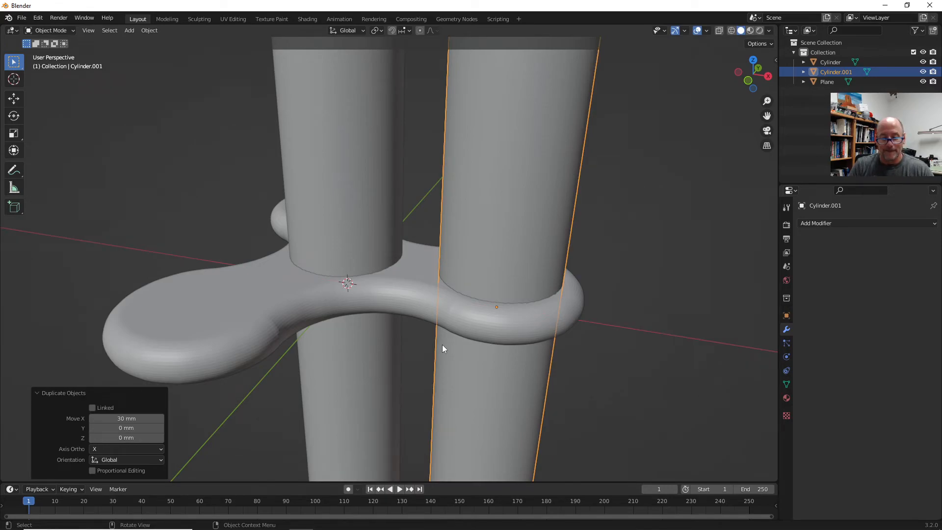
# Step: Set the duplicated arm cylinder's origin to the 3D cursor at the spinner's centre
pyautogui.press('KP_7')
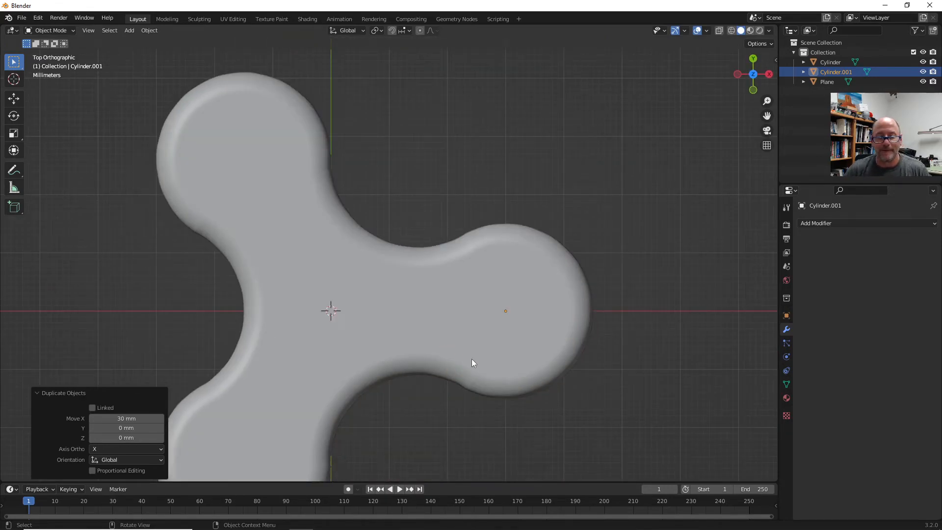
pyautogui.moveTo(456, 406); pyautogui.dragTo(443, 391, button='middle')
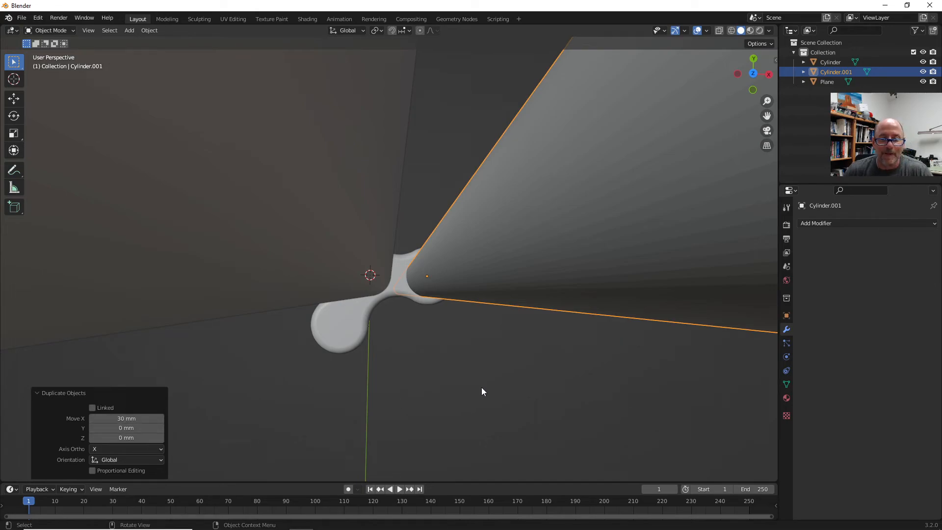
pyautogui.moveTo(421, 390); pyautogui.dragTo(454, 333, button='middle')
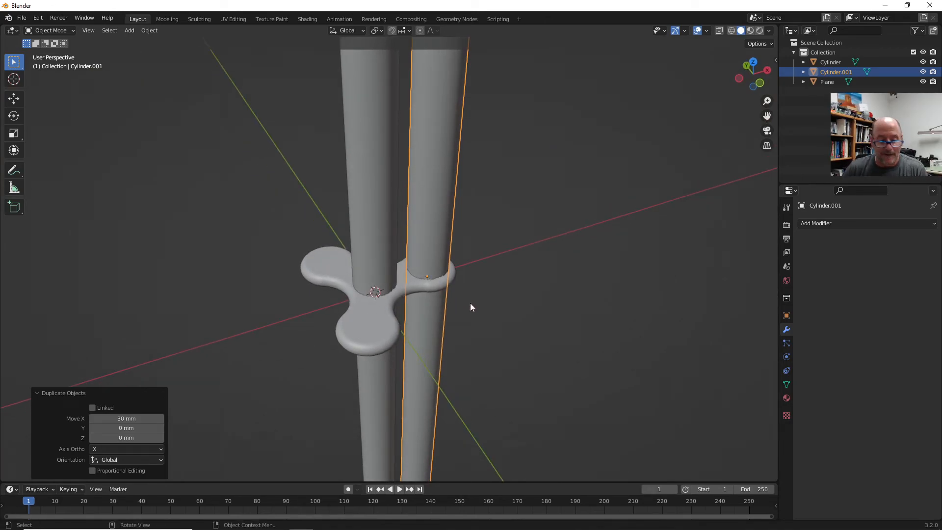
pyautogui.rightClick(425, 220)
pyautogui.moveTo(414, 217)
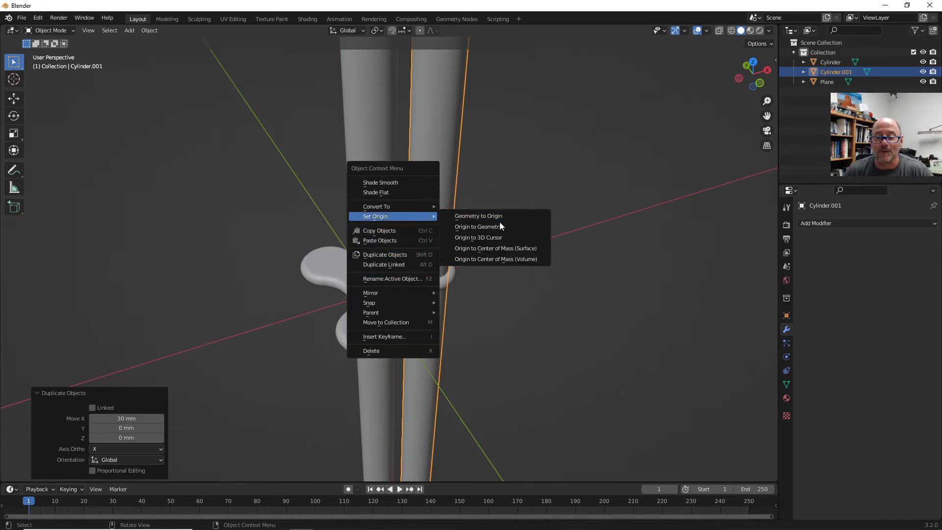
pyautogui.click(503, 237)
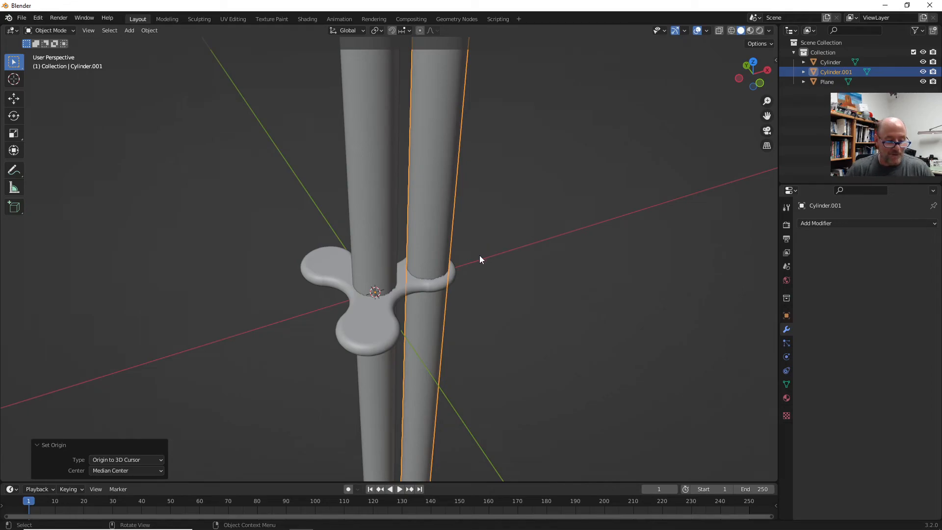
# Step: Duplicate the arm cylinder twice, rotating each successive copy 120° about the Z axis onto the remaining two arms
pyautogui.hotkey('shift', 'd')
pyautogui.write('rz')
pyautogui.write('120')
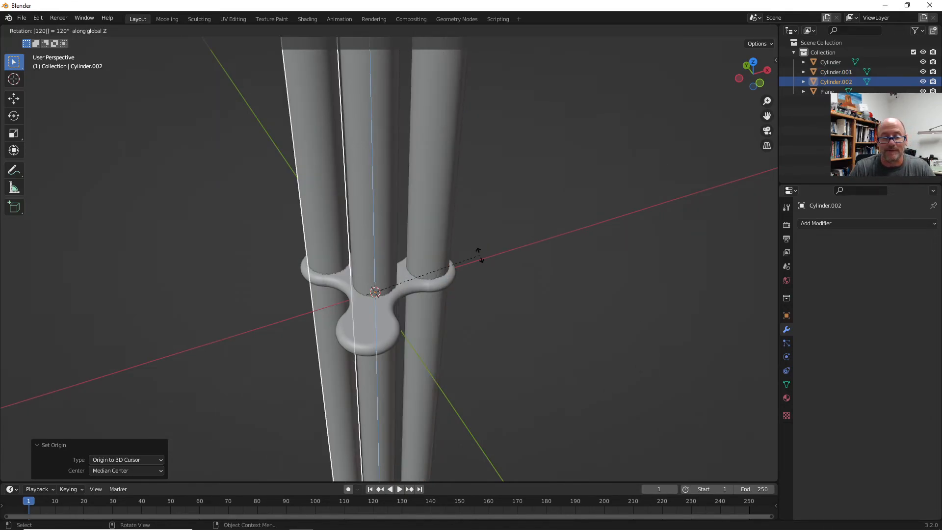
pyautogui.press('Return')
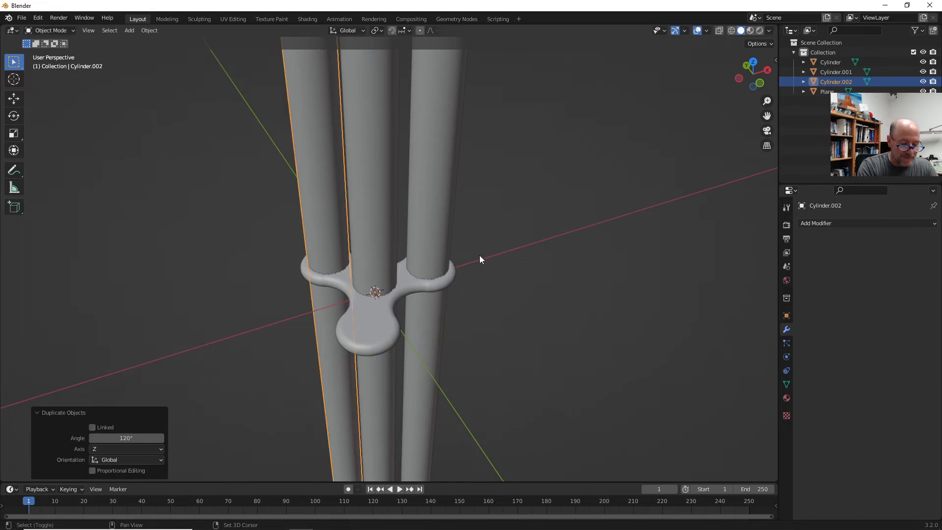
pyautogui.hotkey('shift', 'd')
pyautogui.write('rz')
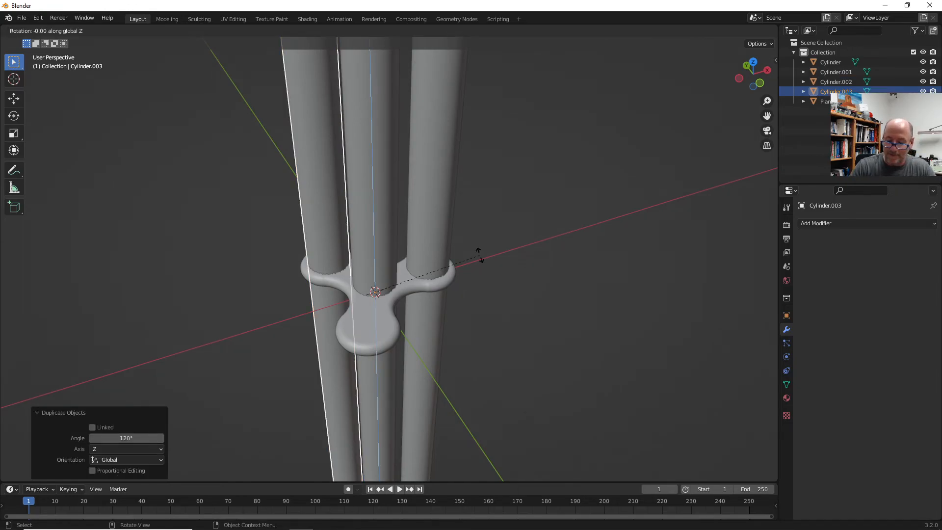
pyautogui.write('120')
pyautogui.press('Return')
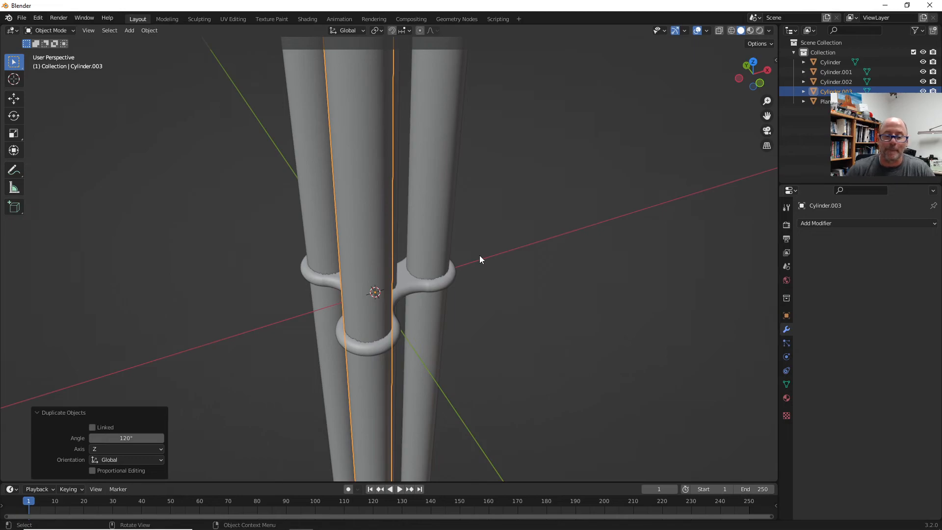
# Step: Select all four cylinders and move them to a new collection, keeping the suggested name
pyautogui.moveTo(494, 122); pyautogui.dragTo(237, 116)
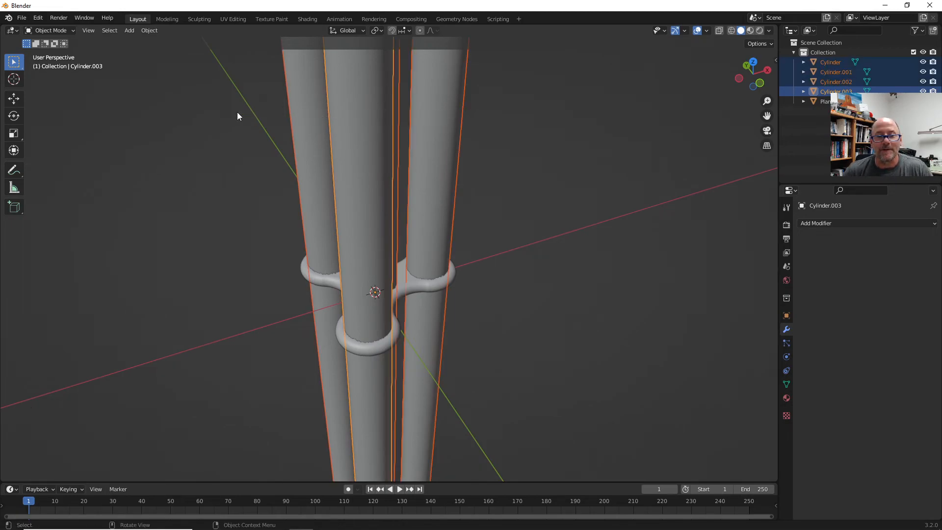
pyautogui.moveTo(392, 231); pyautogui.dragTo(363, 249, button='middle')
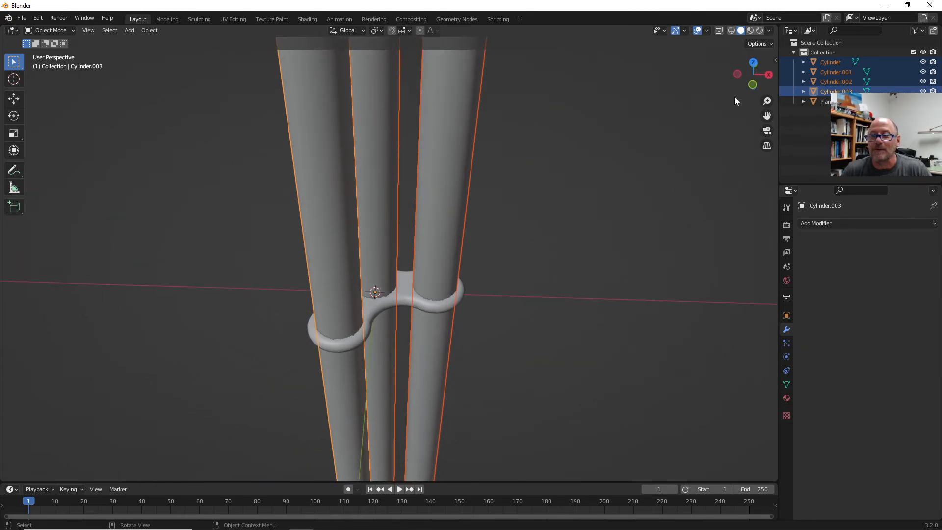
pyautogui.rightClick(456, 187)
pyautogui.moveTo(456, 186)
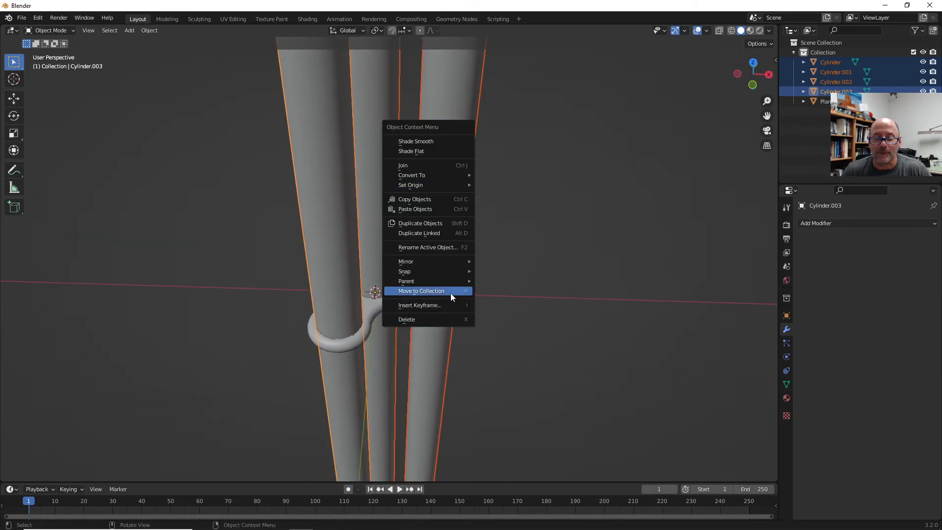
pyautogui.click(433, 291)
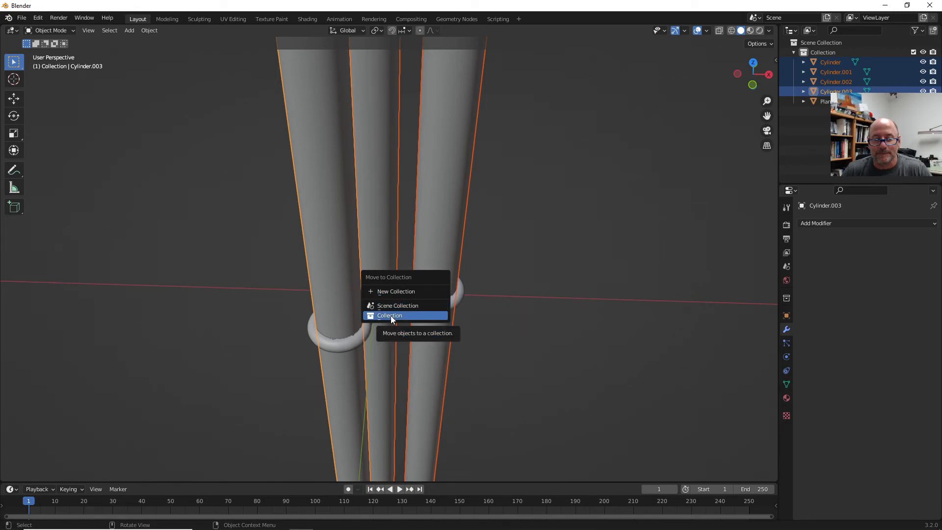
pyautogui.click(390, 291)
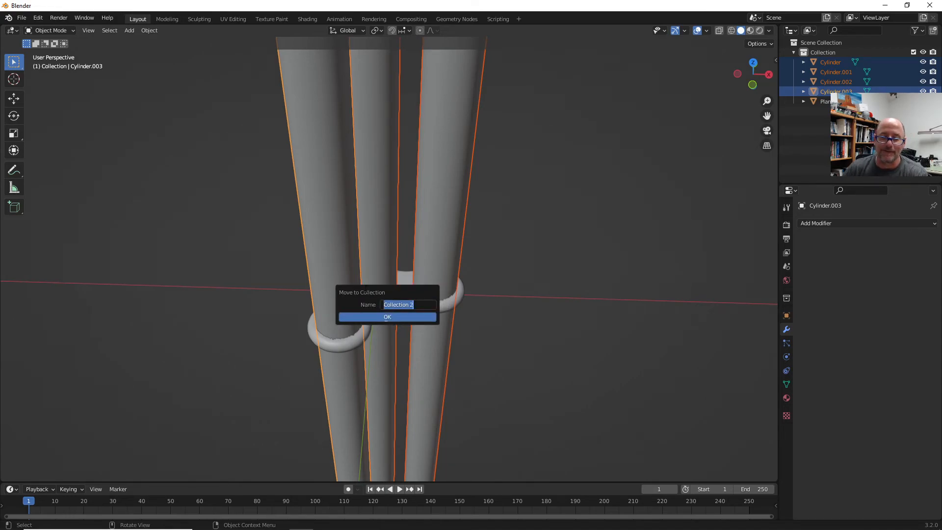
pyautogui.click(386, 317)
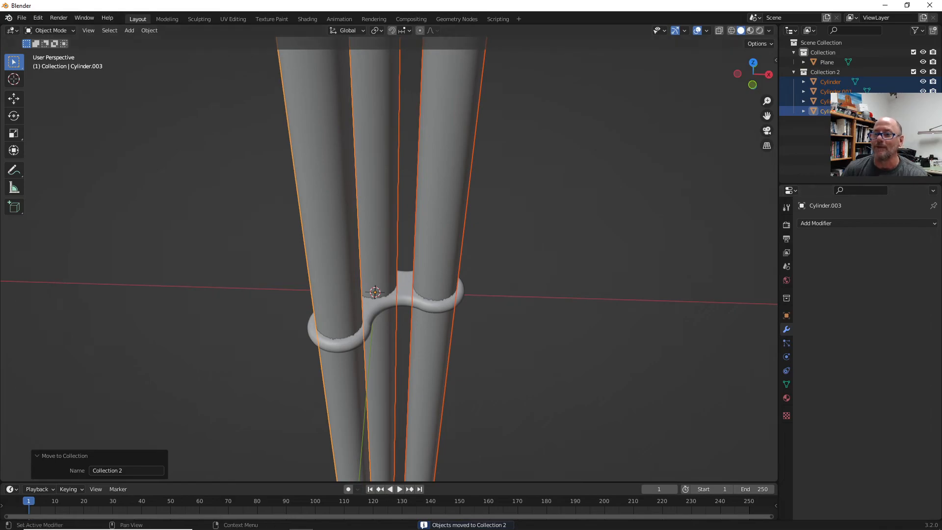
# Step: Add a Boolean Difference modifier to the spinner body with operand type Collection, using Collection 2 as the cutter
pyautogui.click(312, 329)
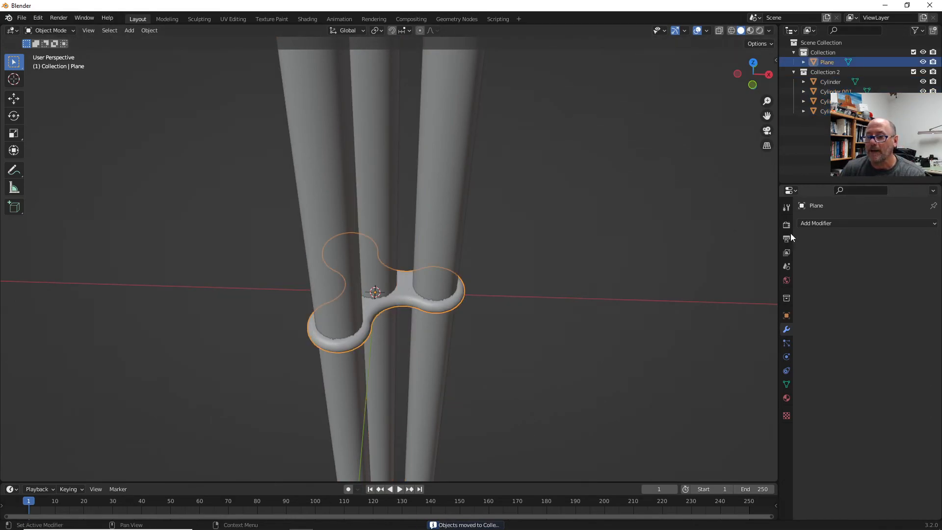
pyautogui.click(935, 224)
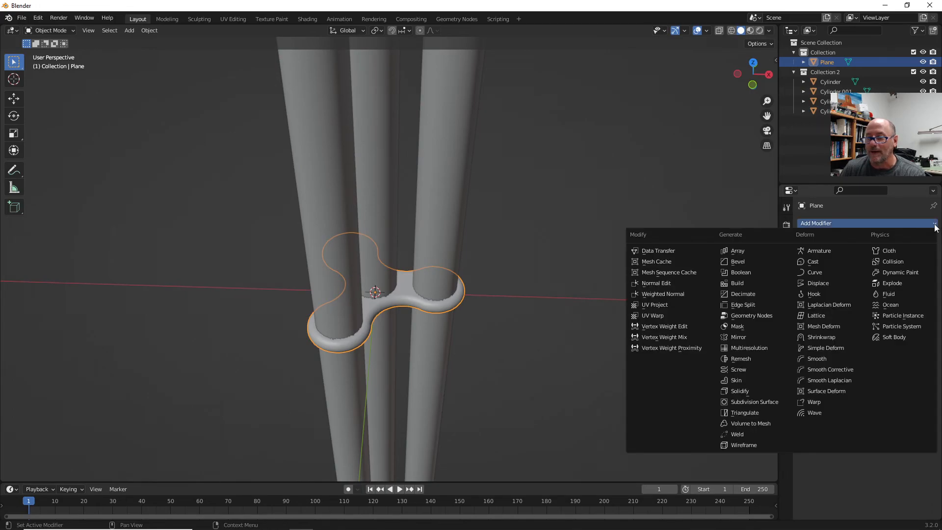
pyautogui.click(748, 273)
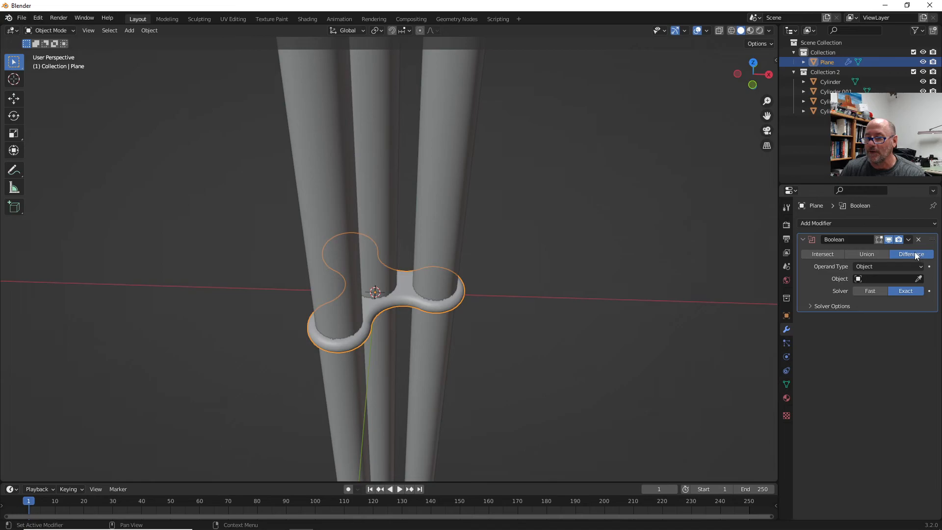
pyautogui.click(882, 266)
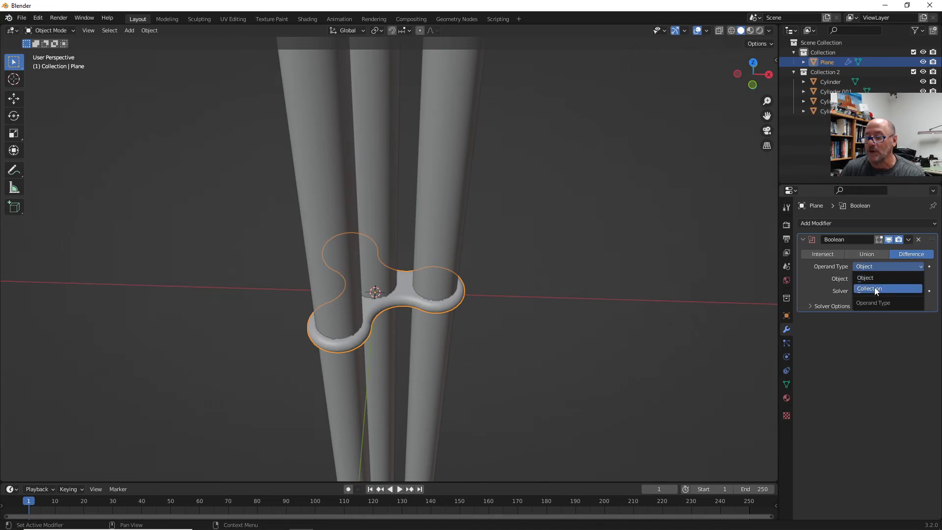
pyautogui.click(875, 289)
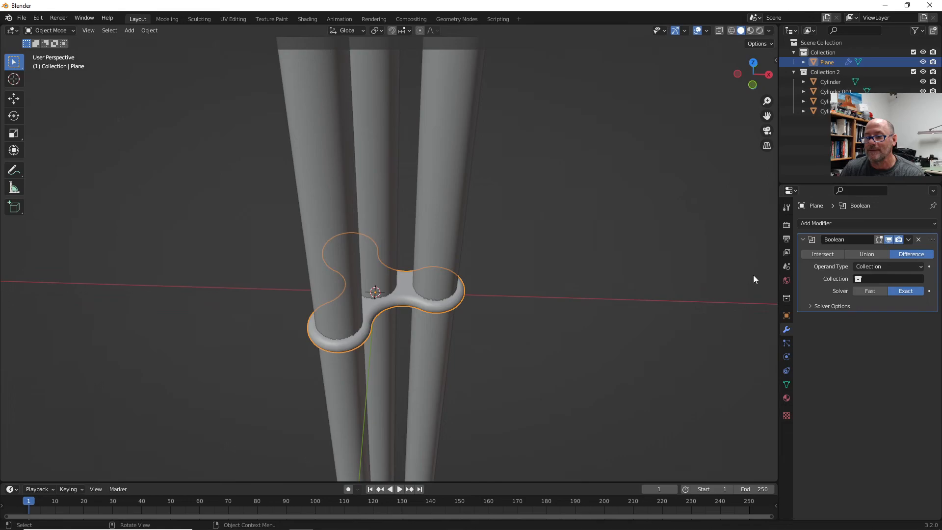
pyautogui.click(863, 278)
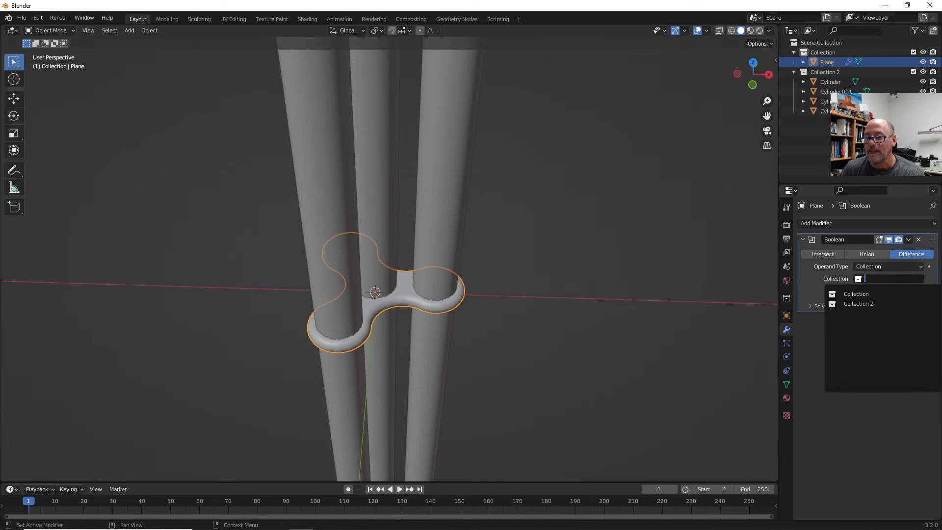
pyautogui.click(856, 304)
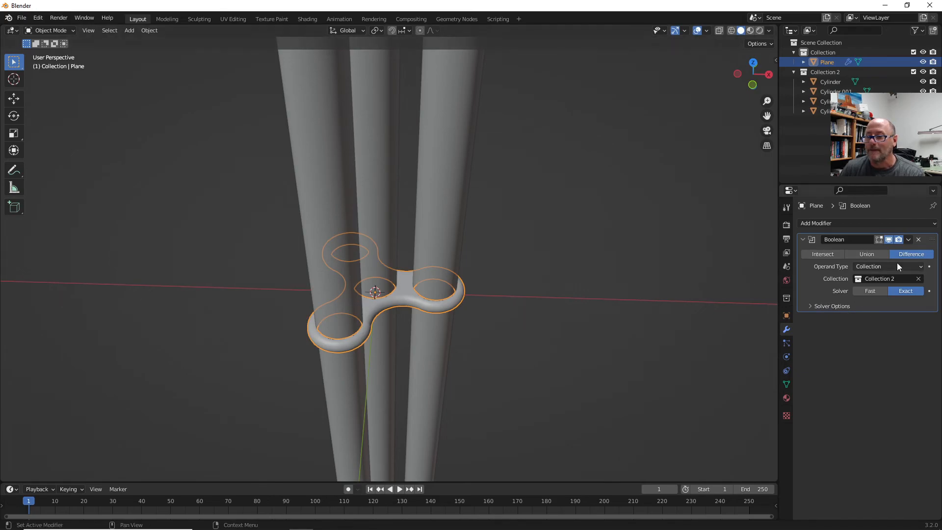
# Step: Apply the spinner's Boolean modifier and delete the four cutter cylinders
pyautogui.click(908, 240)
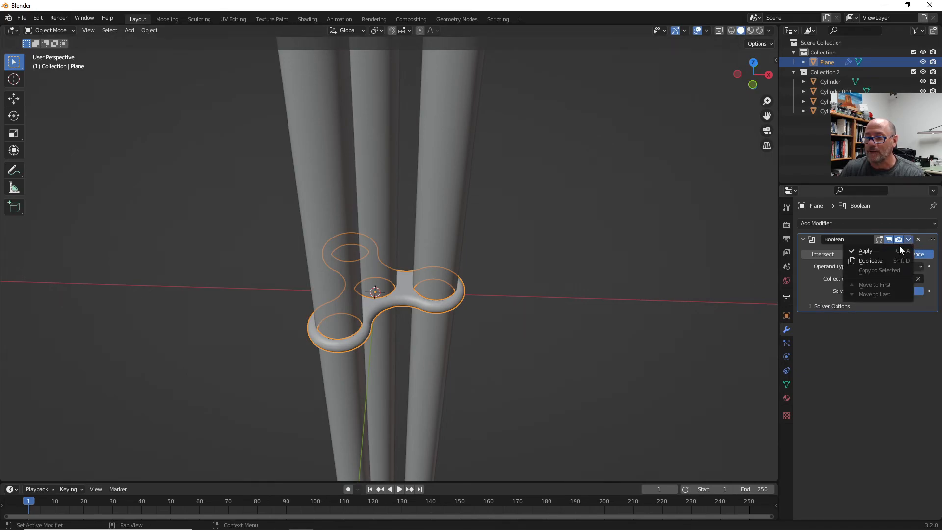
pyautogui.click(866, 253)
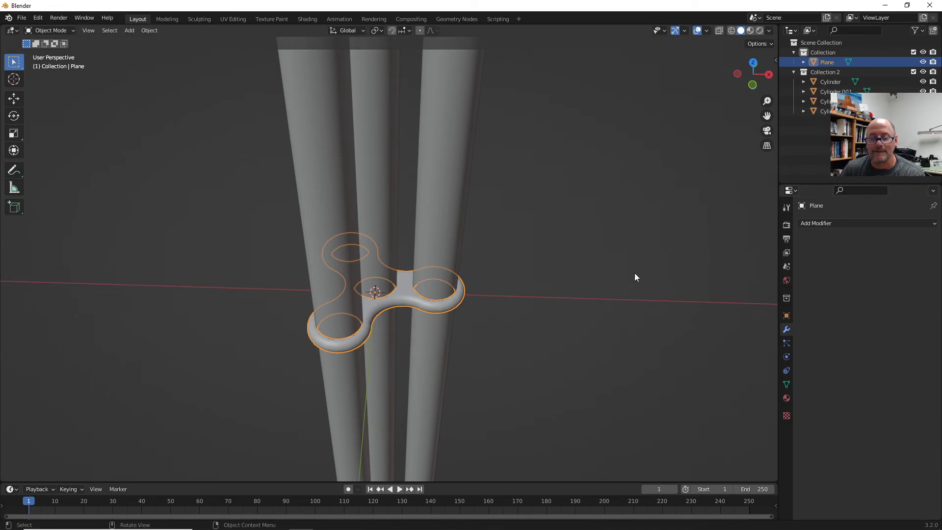
pyautogui.moveTo(548, 133); pyautogui.dragTo(213, 141)
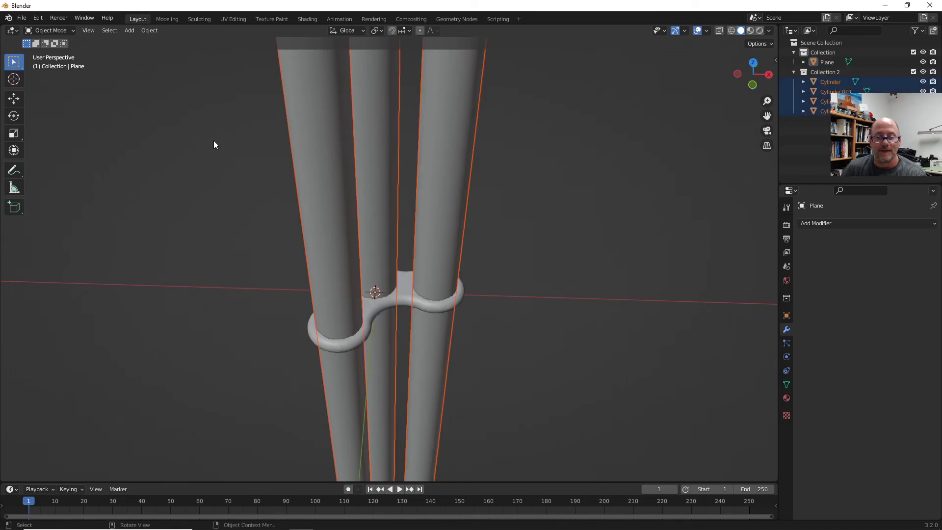
pyautogui.press('Delete')
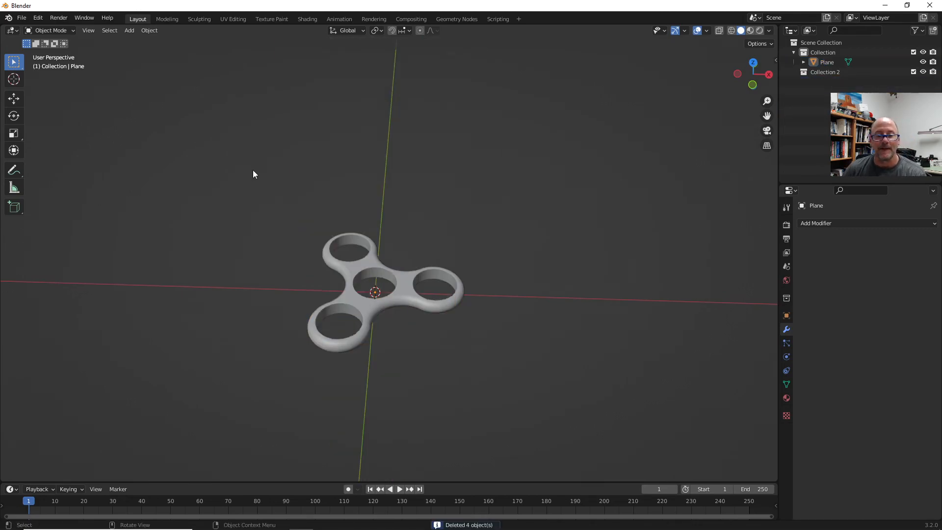
# Step: Scale the spinner body by 1.02 in X and Y only, leaving the Z axis out of the scaling
pyautogui.scroll(3, 369, 287)
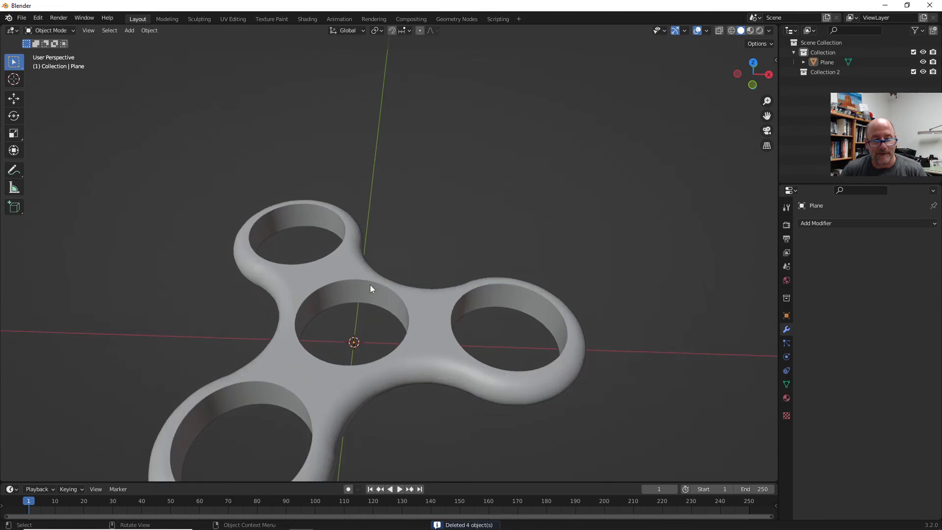
pyautogui.scroll(1, 426, 269)
pyautogui.keyDown('shift'); pyautogui.moveTo(426, 270); pyautogui.dragTo(442, 243, button='middle'); pyautogui.keyUp('shift')
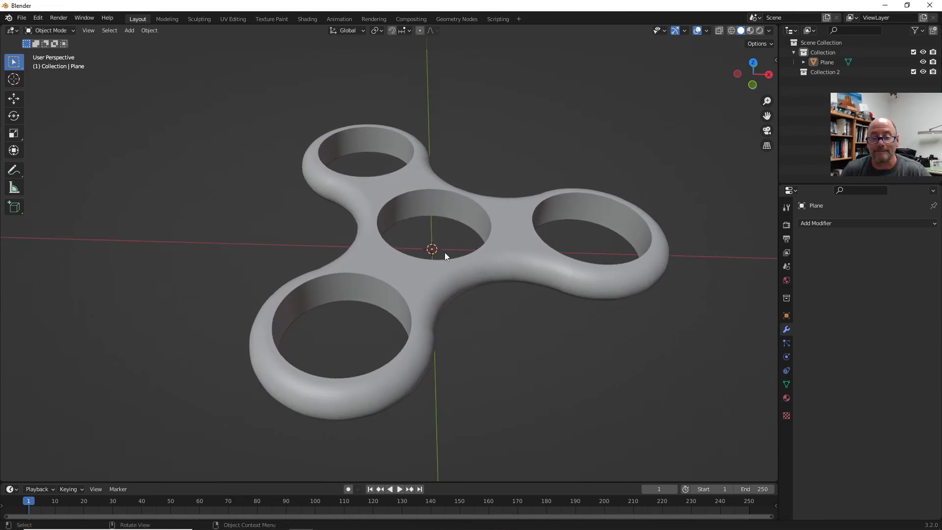
pyautogui.click(403, 277)
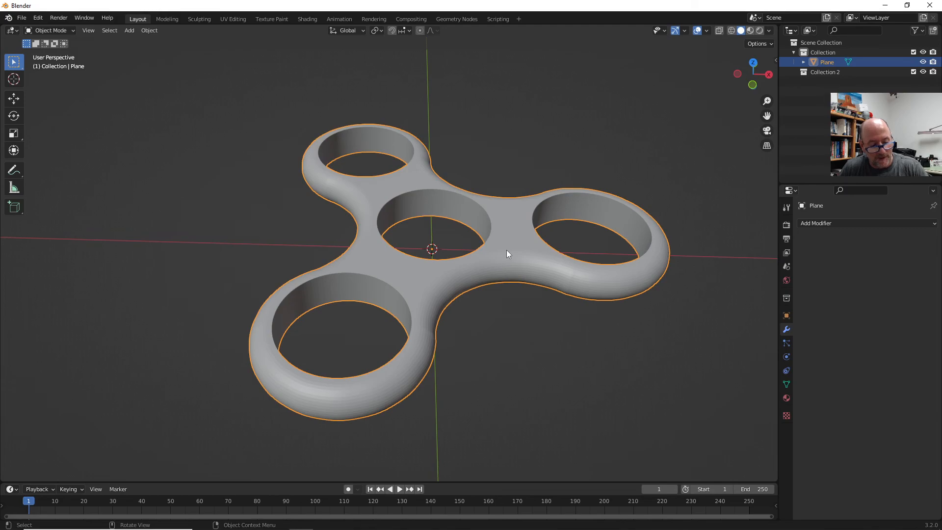
pyautogui.press('s')
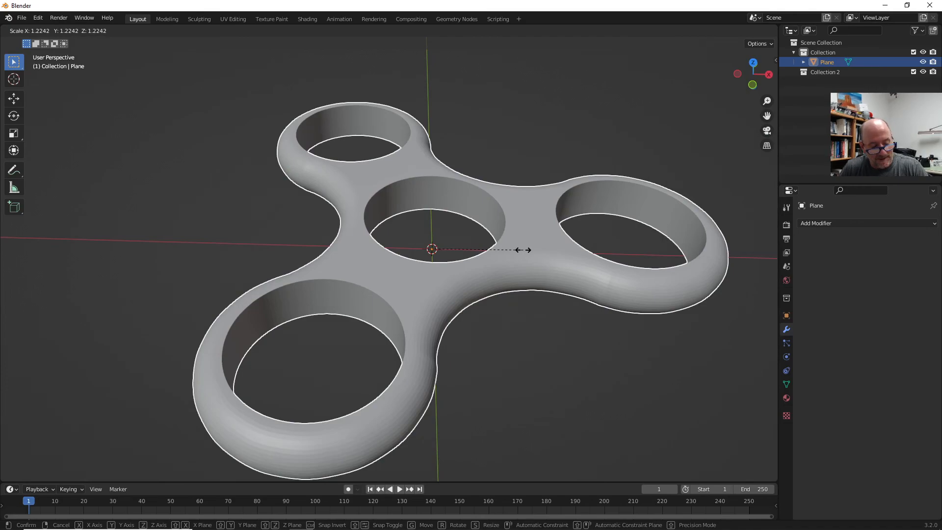
pyautogui.hotkey('shift', 'z')
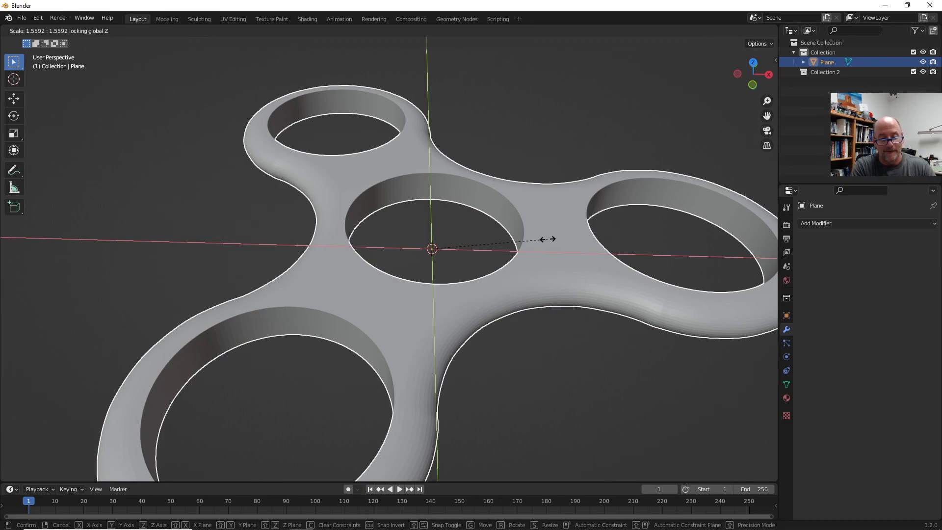
pyautogui.write('1.02')
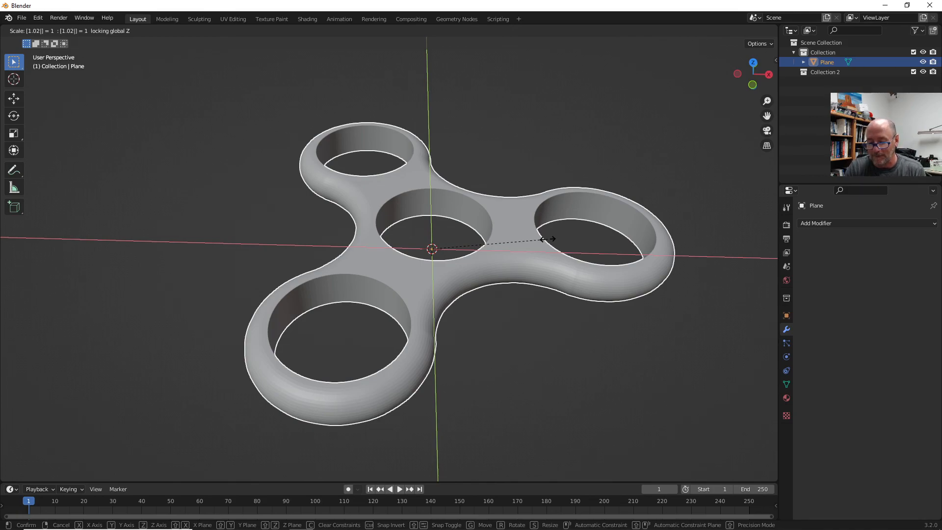
pyautogui.press('Return')
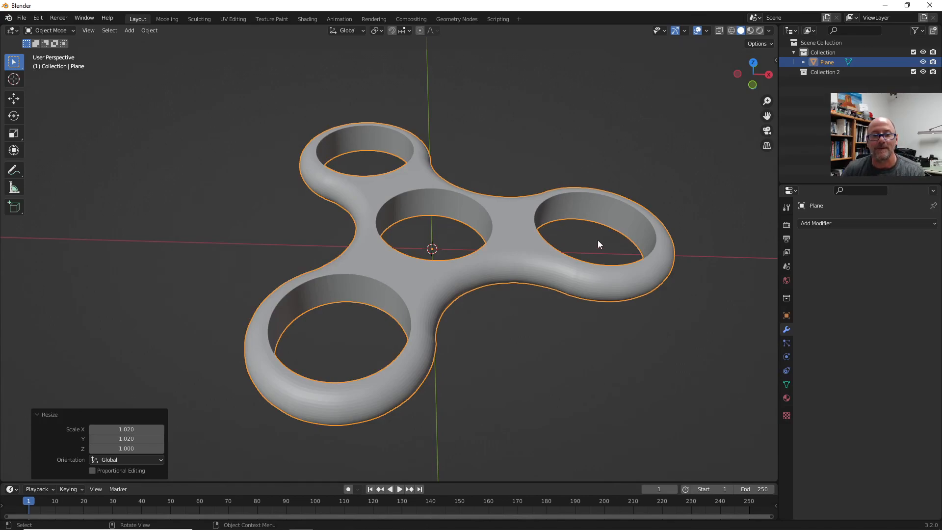
# Step: Examine the STL export options for the spinner and close them without exporting
pyautogui.click(21, 19)
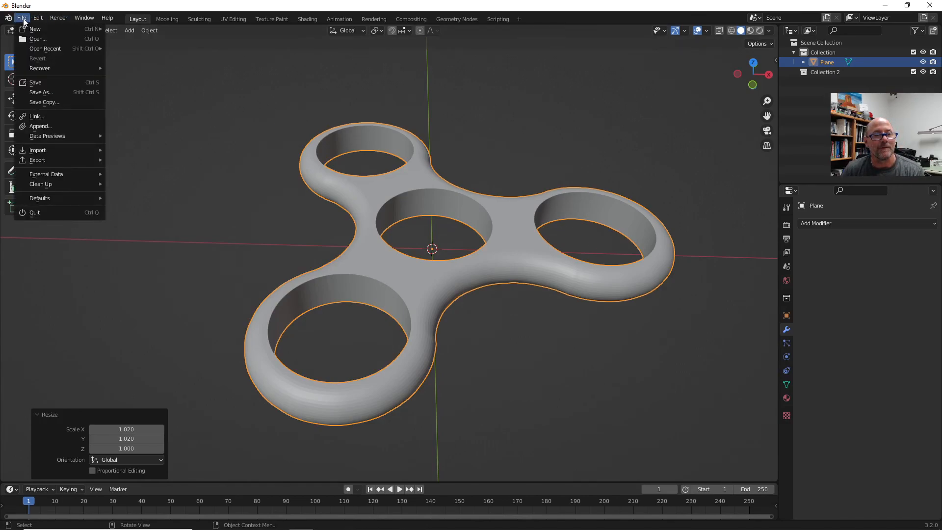
pyautogui.moveTo(49, 161)
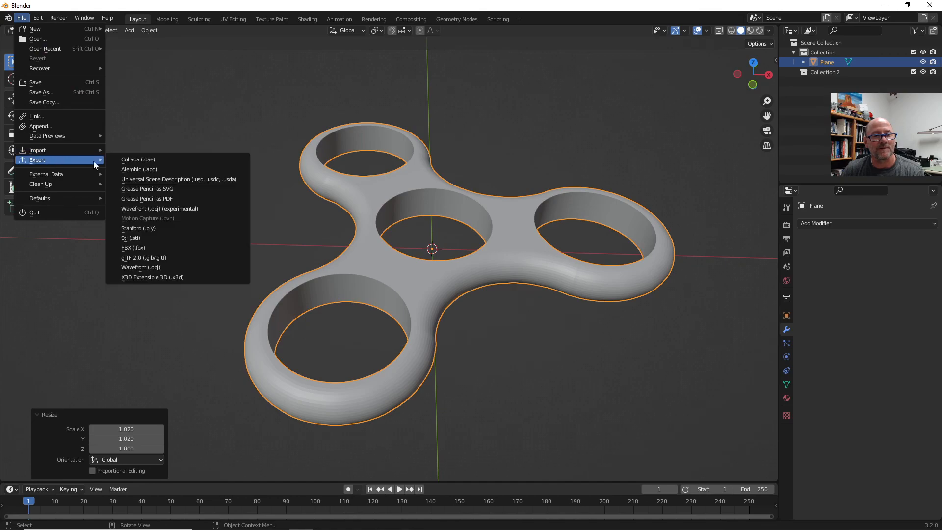
pyautogui.click(144, 239)
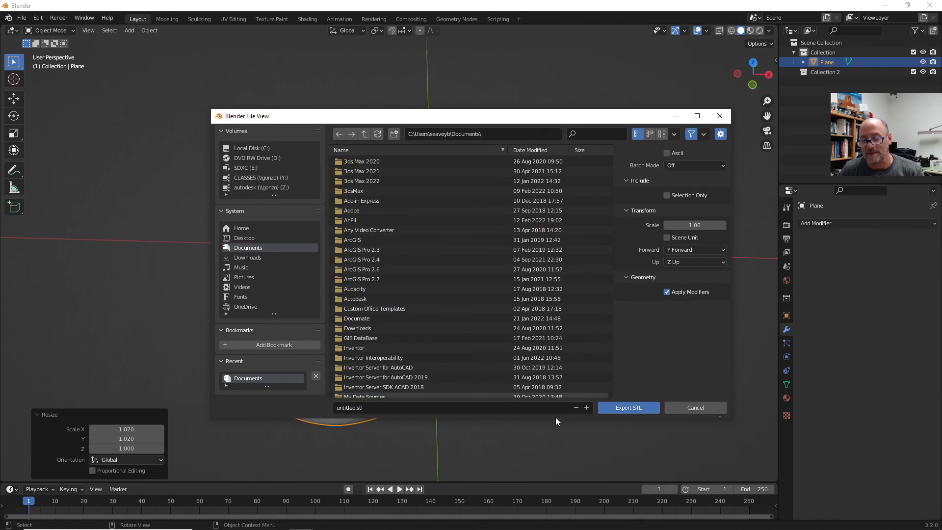
pyautogui.click(686, 409)
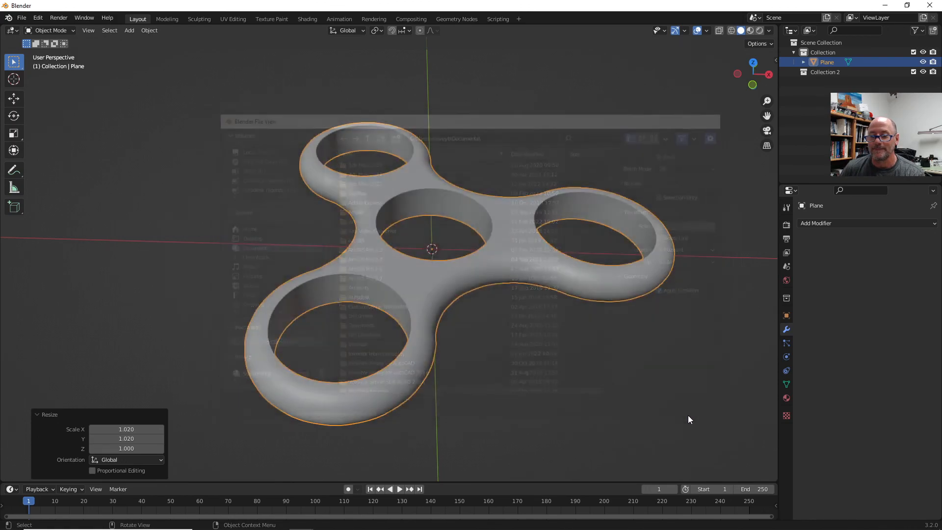